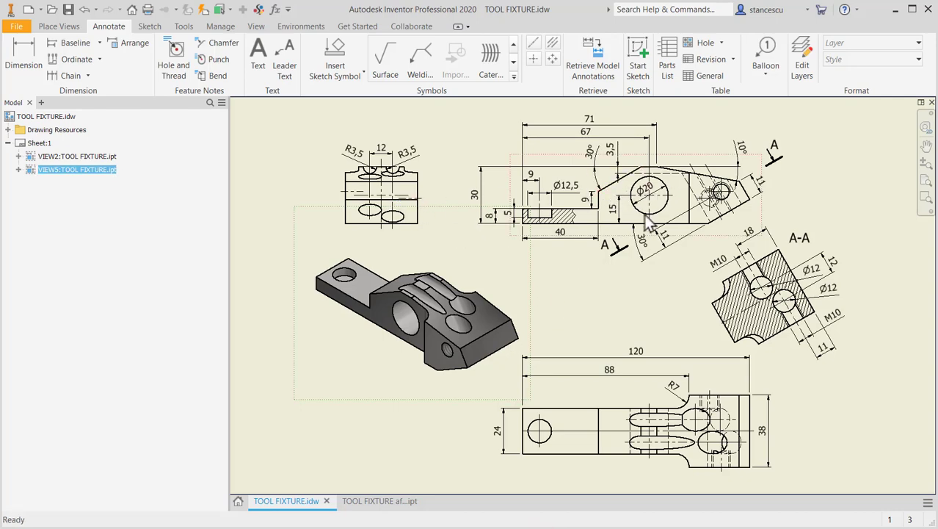
Step: Examine the front view, section A-A and the remaining dimensioned views of the tool fixture drawing
{"action": "scroll", "coordinate": [712, 229], "scroll_direction": "up", "scroll_amount": 3}
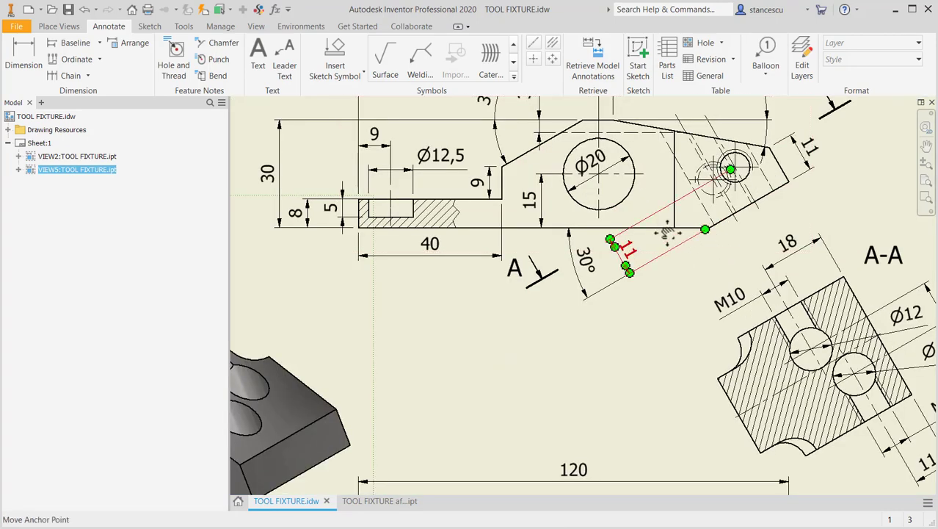
{"action": "middle_click_drag", "start_coordinate": [664, 229], "coordinate": [566, 232]}
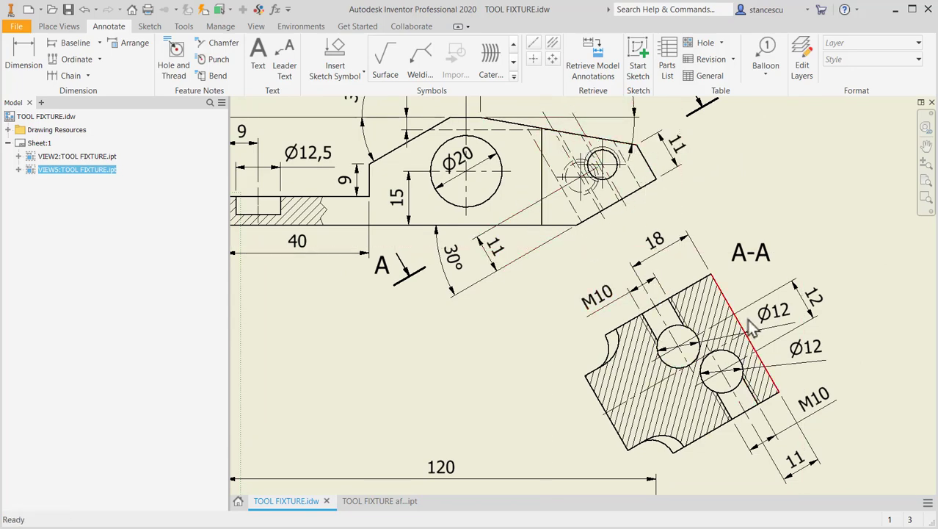
{"action": "scroll", "coordinate": [556, 321], "scroll_direction": "down", "scroll_amount": 3}
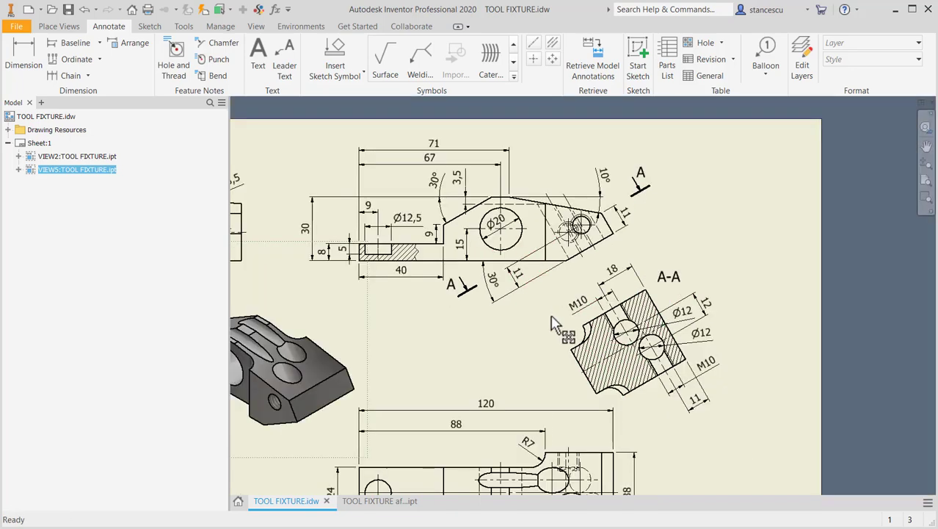
{"action": "mouse_move", "coordinate": [526, 335]}
{"action": "middle_mouse_down"}
{"action": "mouse_move", "coordinate": [630, 282]}
{"action": "mouse_move", "coordinate": [685, 278]}
{"action": "middle_mouse_up"}
{"action": "middle_click_drag", "start_coordinate": [629, 301], "coordinate": [666, 295]}
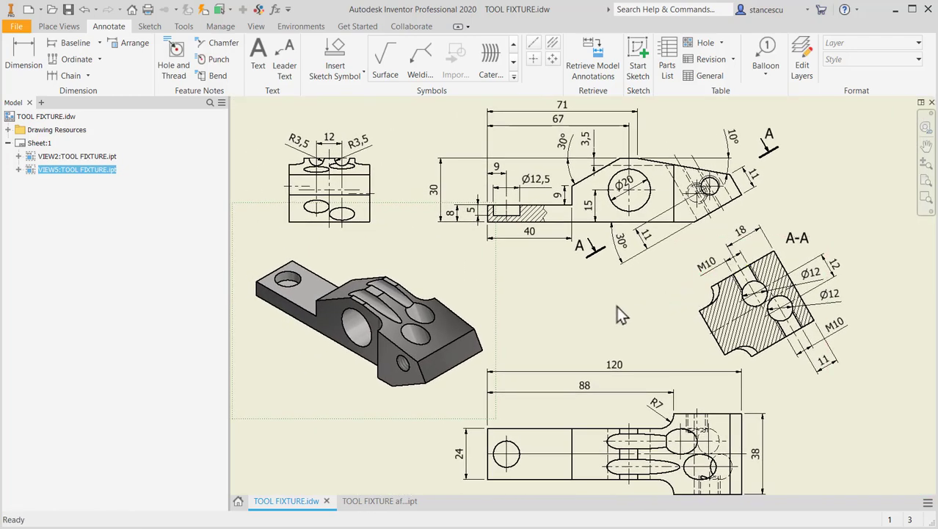
{"action": "key", "text": "Home"}
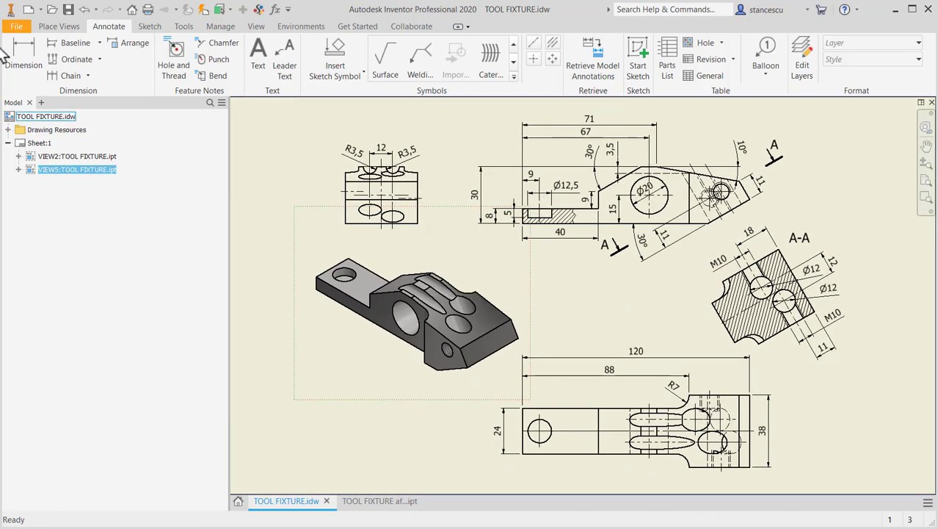
Step: Create a new part from the metric Standard (mm).ipt template and start a 2D sketch on the XY plane
{"action": "left_click", "coordinate": [28, 10]}
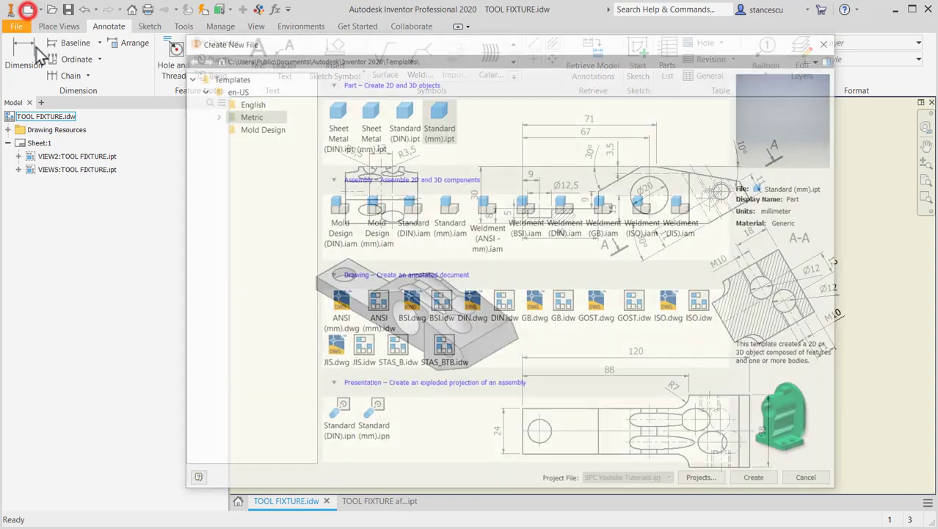
{"action": "double_click", "coordinate": [441, 119]}
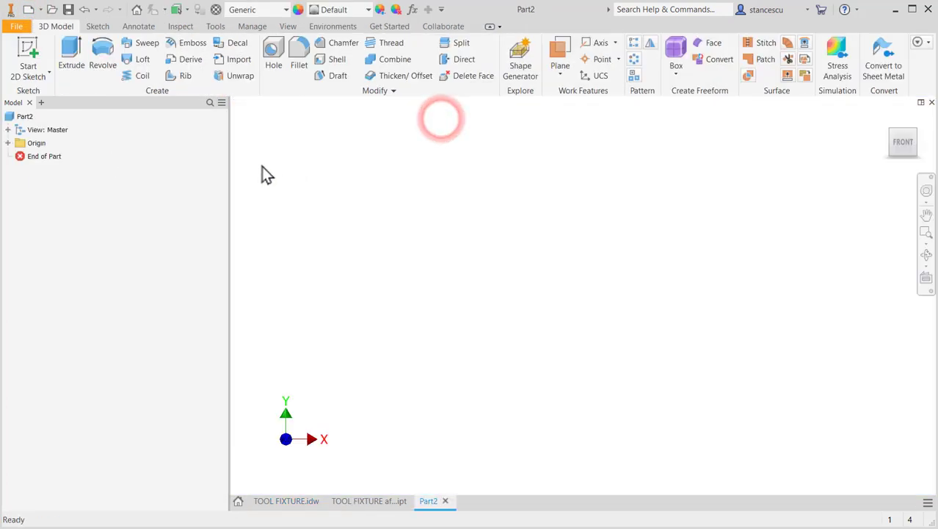
{"action": "left_click", "coordinate": [26, 47]}
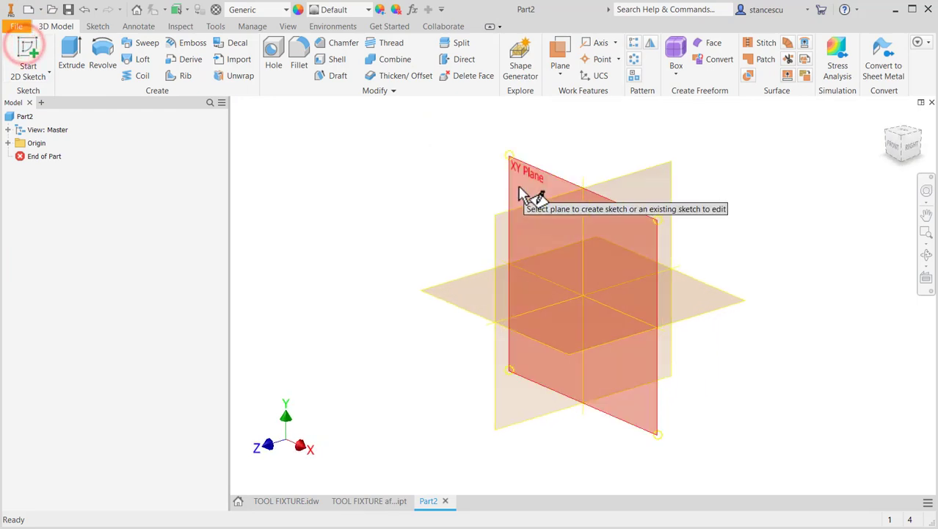
{"action": "left_click", "coordinate": [530, 182]}
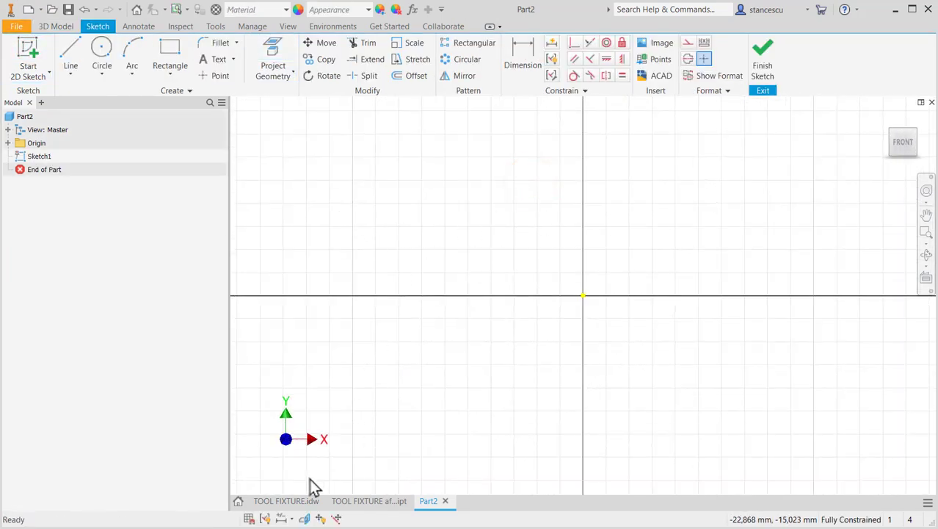
Step: Check the drawing and sketch the fixture's closed nine-line side profile from the origin, about 30 mm long and 8.4 mm high
{"action": "left_click", "coordinate": [297, 502]}
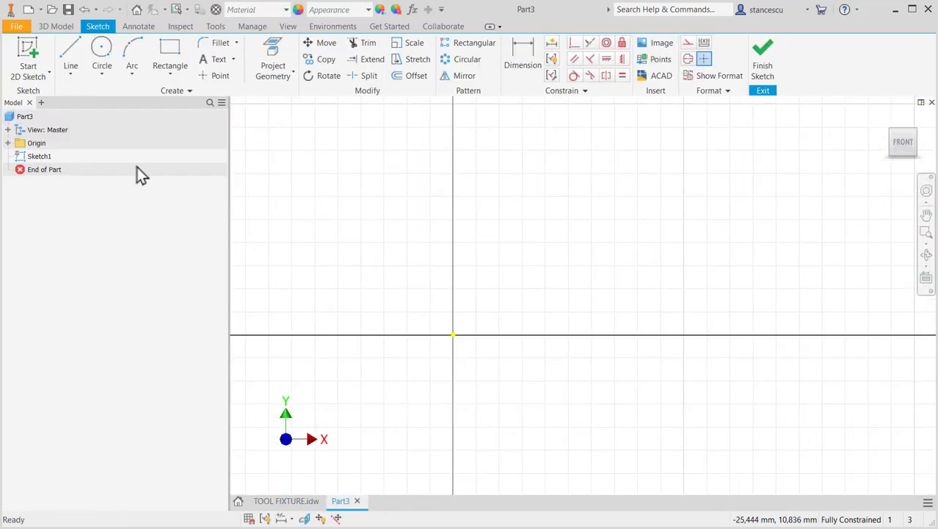
{"action": "left_click", "coordinate": [79, 50]}
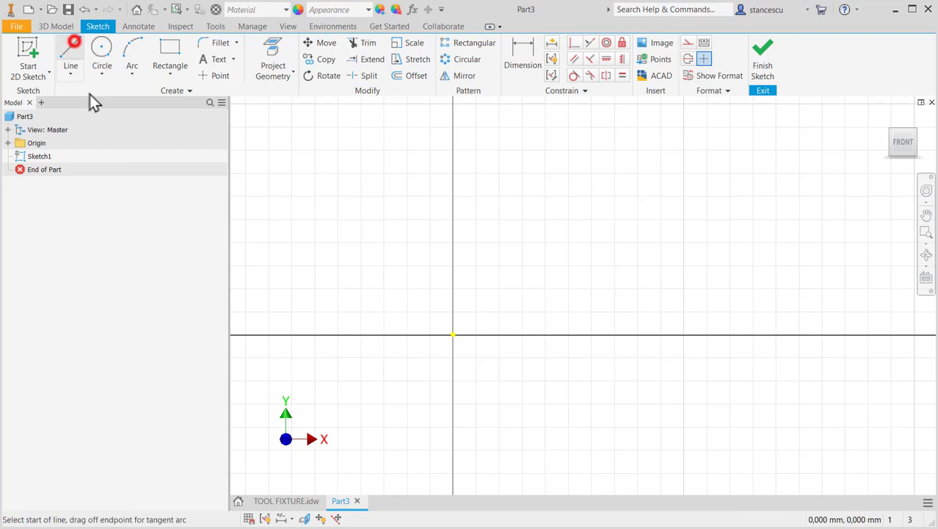
{"action": "left_click", "coordinate": [453, 334]}
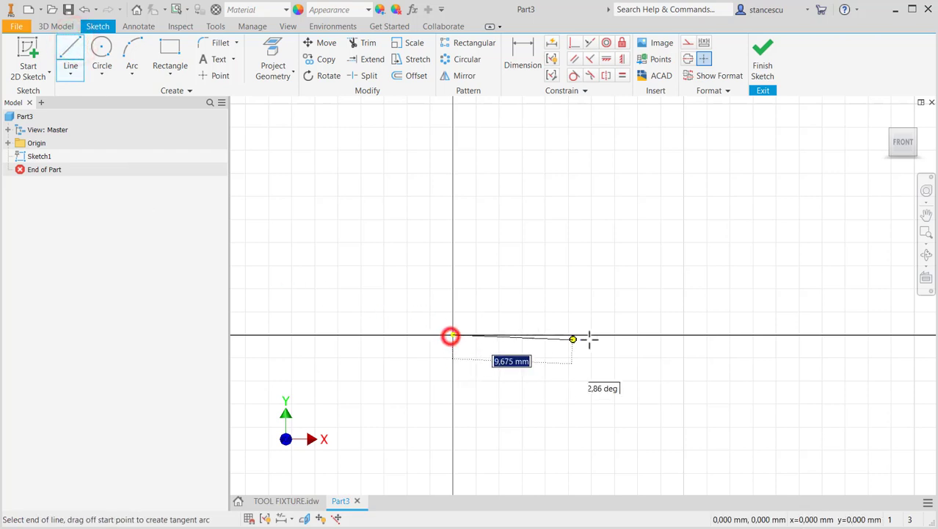
{"action": "left_click", "coordinate": [717, 335]}
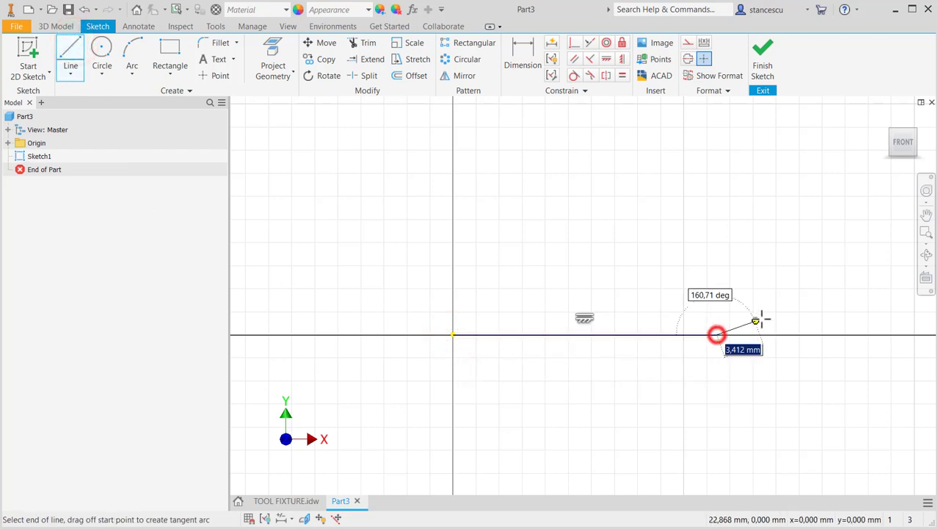
{"action": "left_click", "coordinate": [798, 302]}
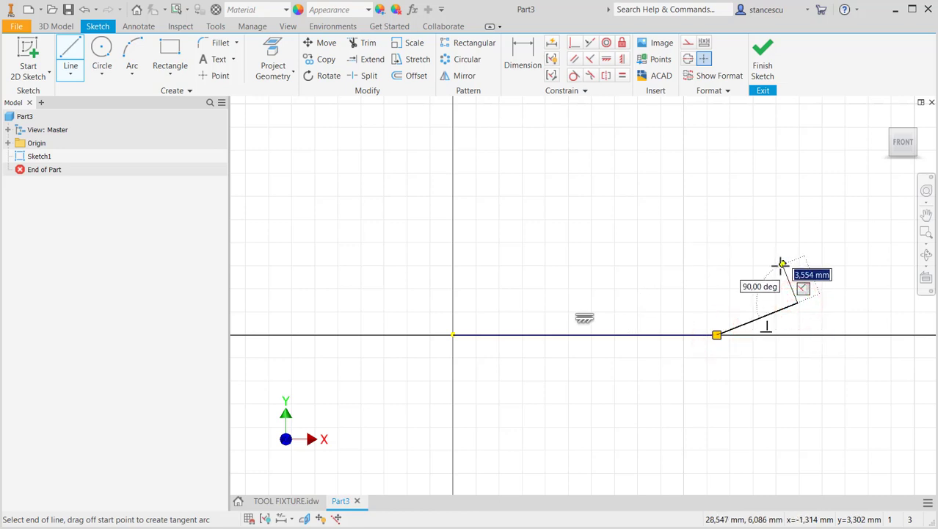
{"action": "left_click", "coordinate": [782, 263]}
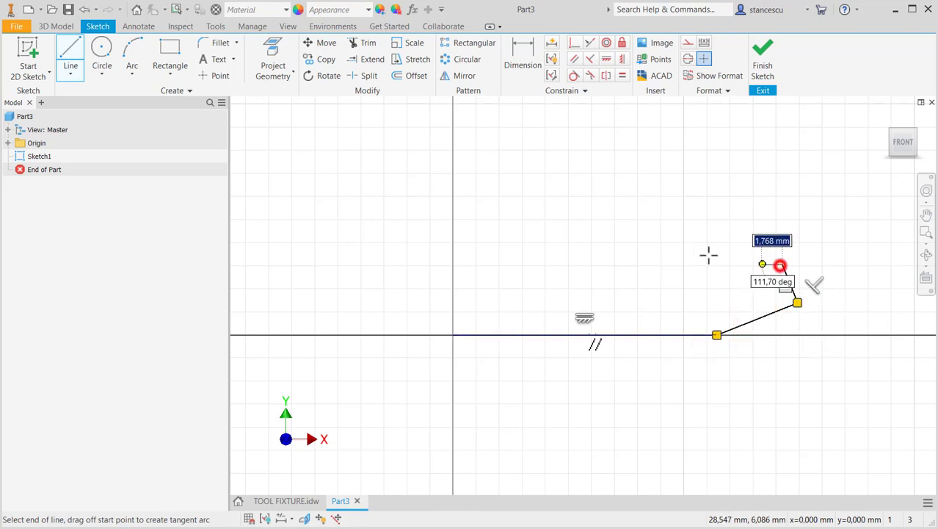
{"action": "left_click", "coordinate": [674, 237]}
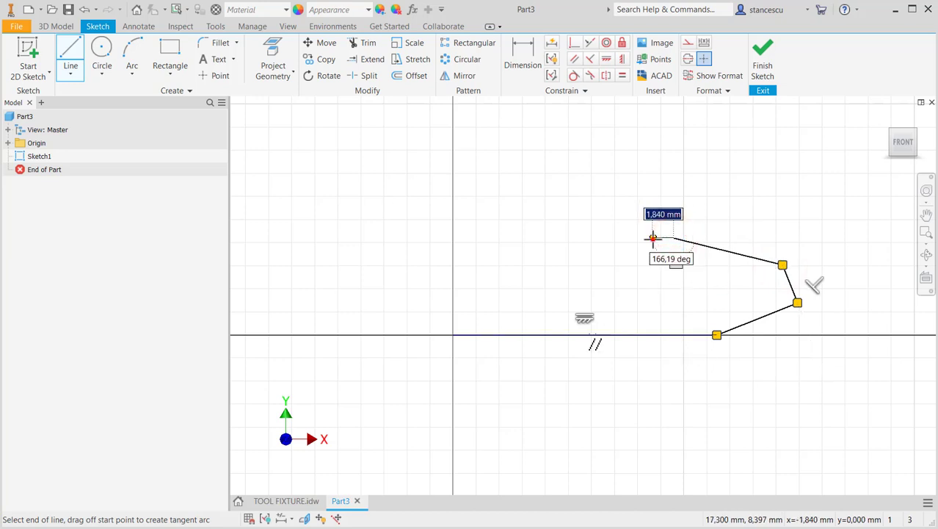
{"action": "left_click", "coordinate": [578, 271]}
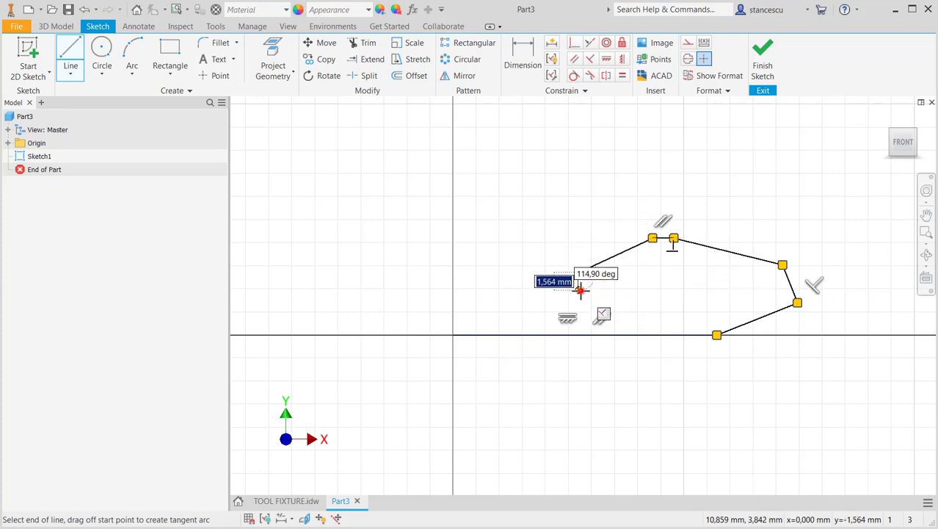
{"action": "left_click", "coordinate": [453, 289]}
{"action": "right_click", "coordinate": [419, 302]}
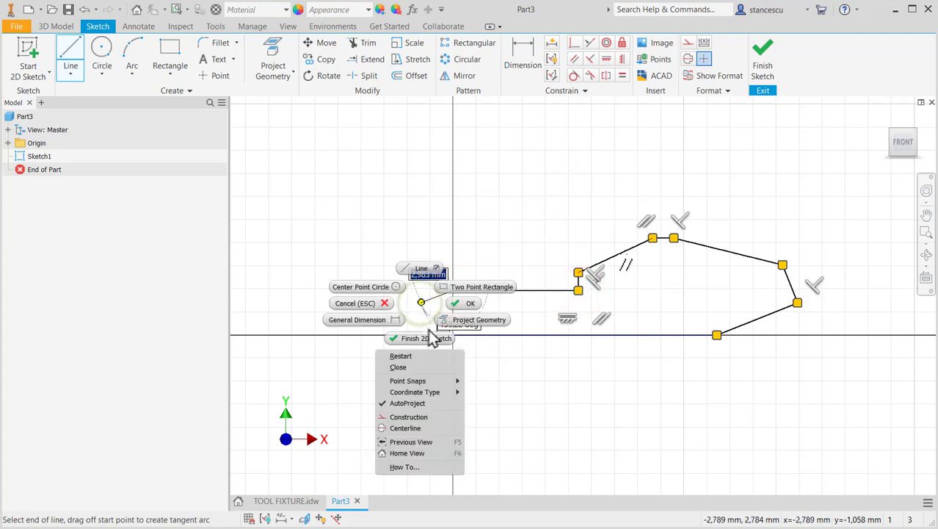
{"action": "left_click", "coordinate": [409, 368]}
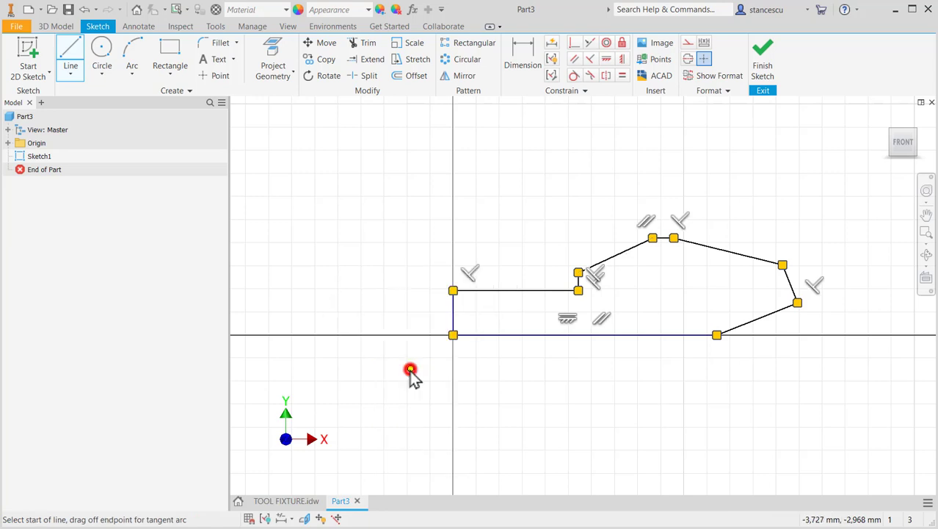
{"action": "key", "text": "Escape"}
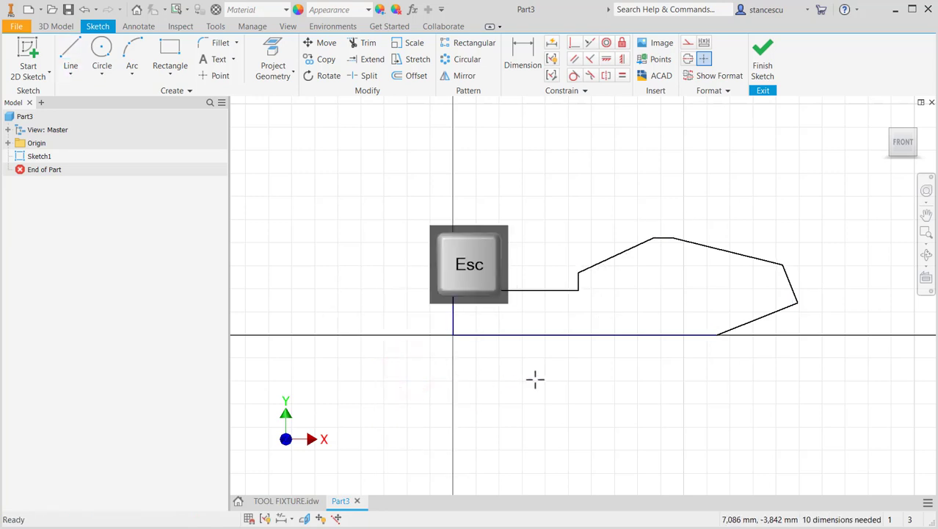
{"action": "left_click_drag", "start_coordinate": [502, 335], "coordinate": [505, 335]}
{"action": "mouse_move", "coordinate": [453, 316]}
{"action": "left_mouse_down"}
{"action": "mouse_move", "coordinate": [423, 322]}
{"action": "mouse_move", "coordinate": [452, 314]}
{"action": "left_mouse_up"}
{"action": "left_click", "coordinate": [511, 377]}
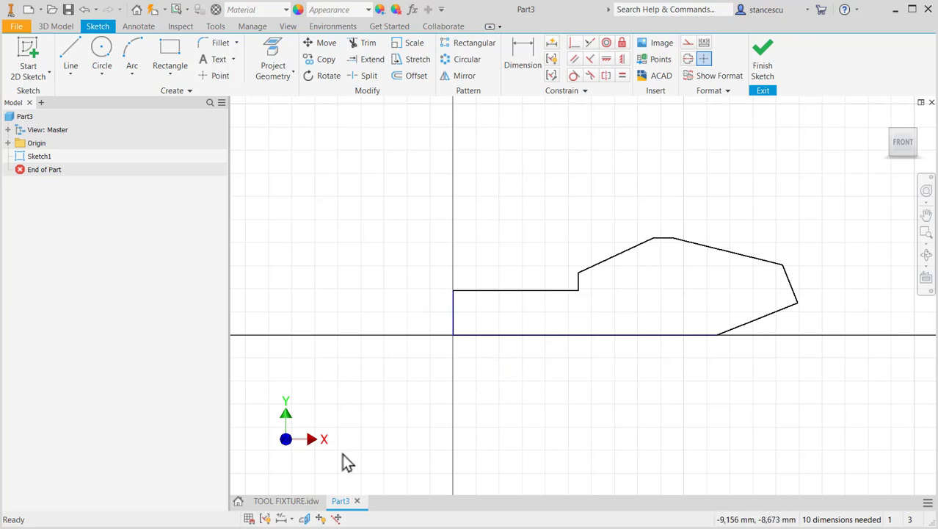
Step: Check the overall length in TOOL FIXTURE.idw and dimension the profile horizontally from its left edge to the far right corner as 120 mm
{"action": "left_click", "coordinate": [295, 502]}
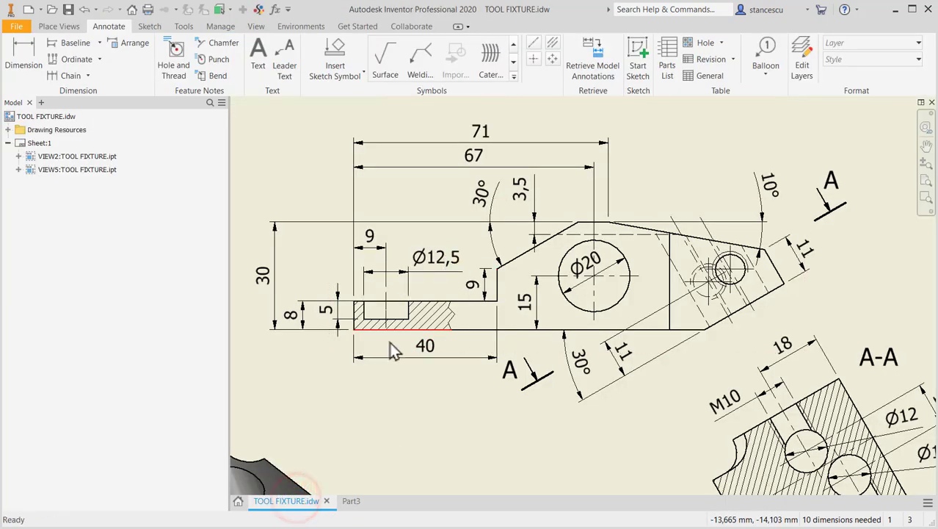
{"action": "middle_click_drag", "start_coordinate": [606, 395], "coordinate": [632, 143]}
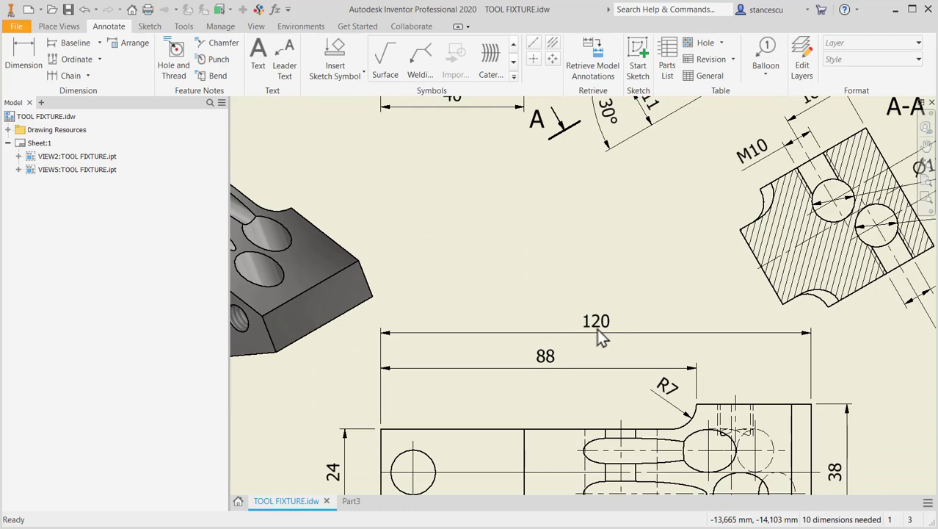
{"action": "mouse_move", "coordinate": [663, 345]}
{"action": "middle_mouse_down"}
{"action": "mouse_move", "coordinate": [662, 246]}
{"action": "mouse_move", "coordinate": [644, 439]}
{"action": "middle_mouse_up"}
{"action": "left_click", "coordinate": [353, 502]}
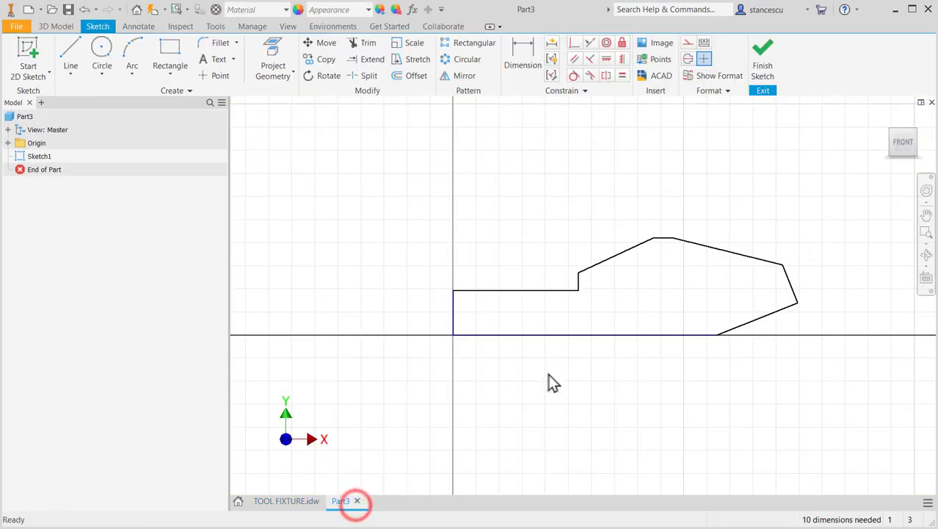
{"action": "left_click", "coordinate": [519, 58]}
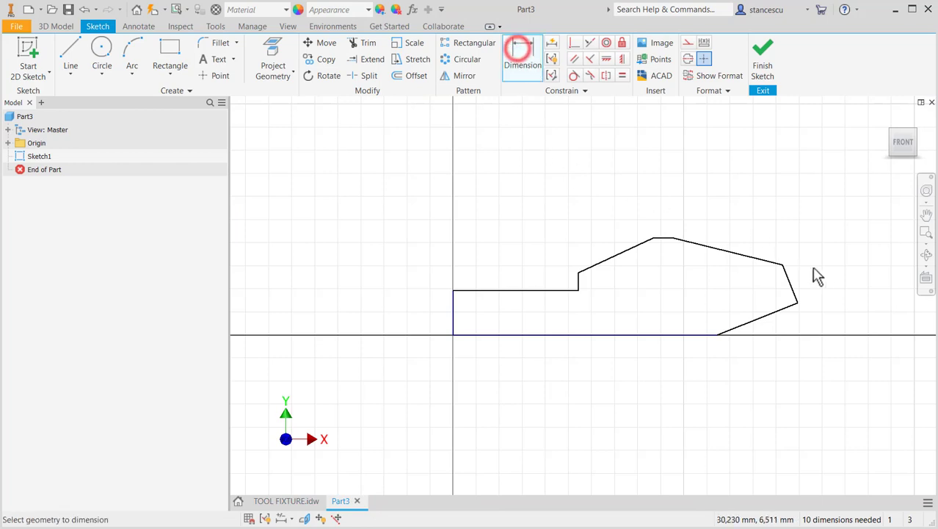
{"action": "left_click", "coordinate": [798, 302]}
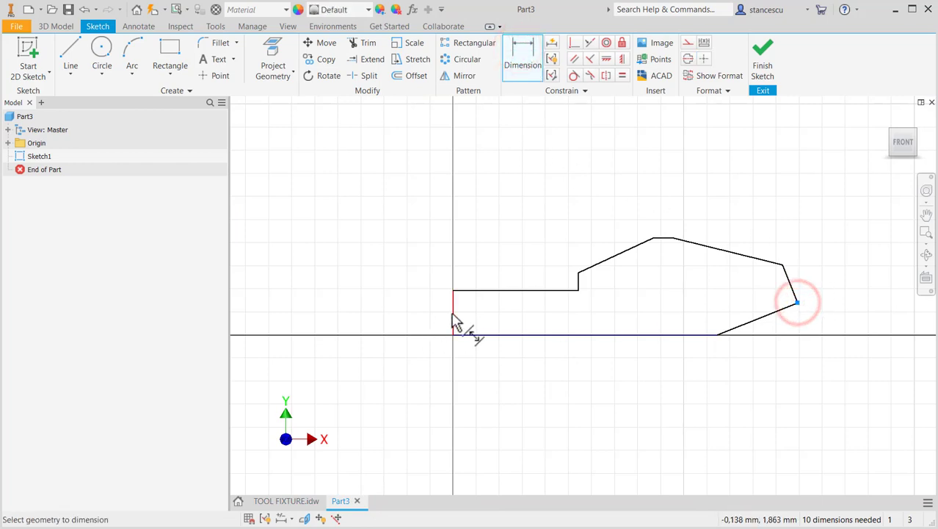
{"action": "left_click", "coordinate": [452, 314]}
{"action": "left_click", "coordinate": [604, 415]}
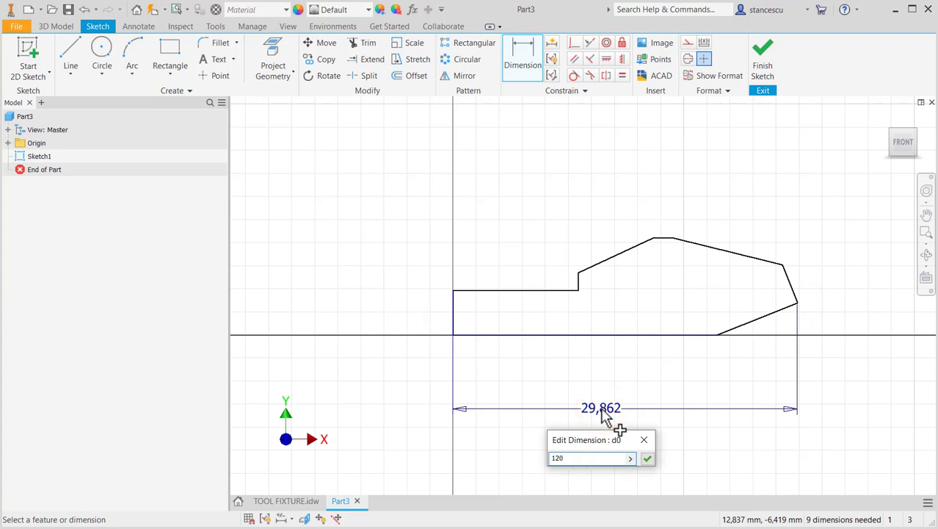
{"action": "key", "text": "Return"}
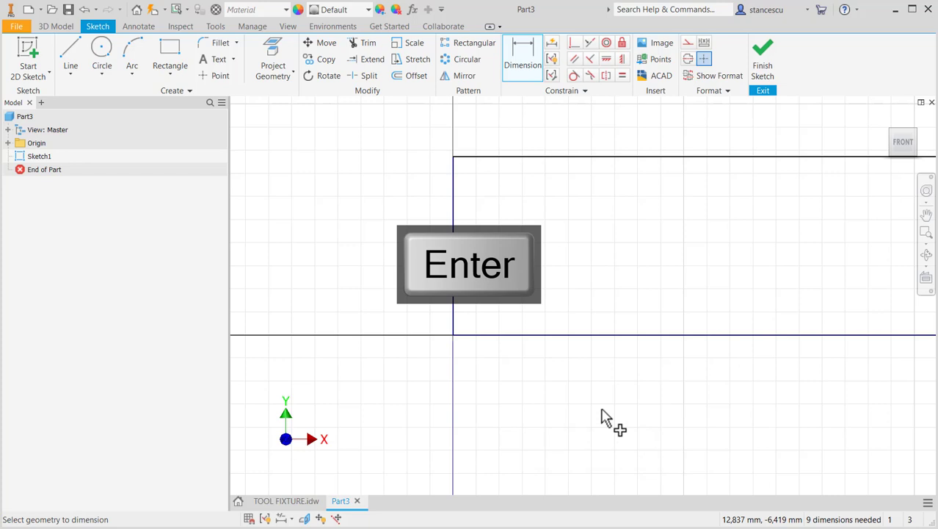
Step: Check the underside angle in TOOL FIXTURE.idw and dimension the angle between the profile's bottom line and its lower sloped line as 30°
{"action": "key", "text": "Home"}
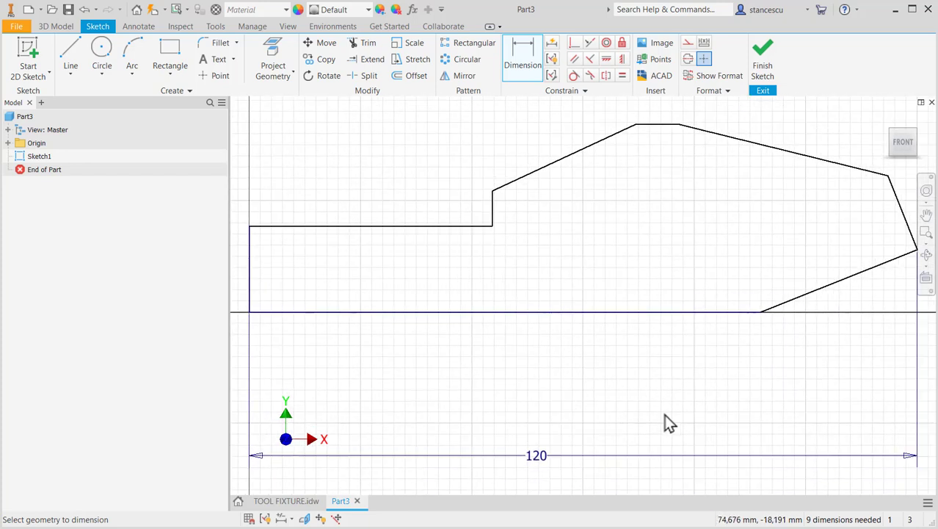
{"action": "scroll", "coordinate": [668, 423], "scroll_direction": "up", "scroll_amount": 2}
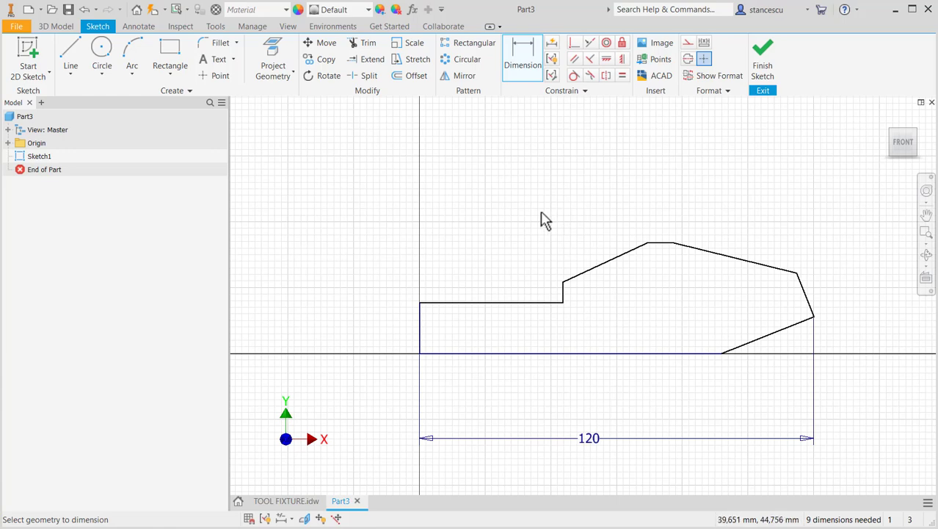
{"action": "left_click", "coordinate": [306, 501]}
{"action": "middle_click_drag", "start_coordinate": [630, 271], "coordinate": [601, 433]}
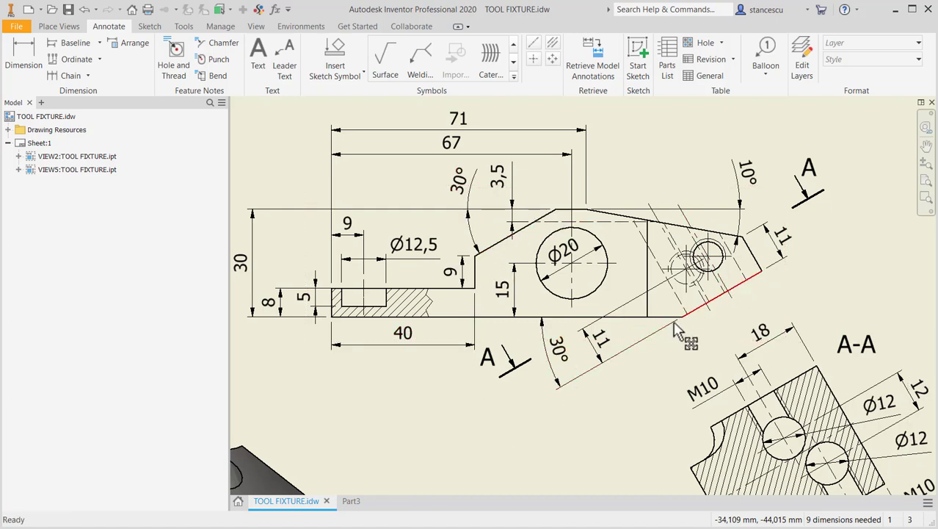
{"action": "left_click", "coordinate": [351, 500]}
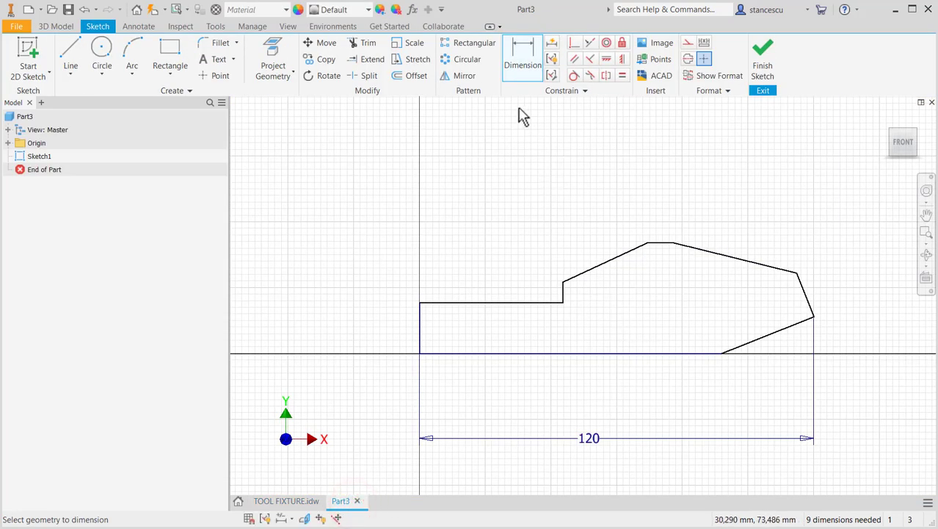
{"action": "left_click", "coordinate": [796, 323]}
{"action": "left_click", "coordinate": [679, 353]}
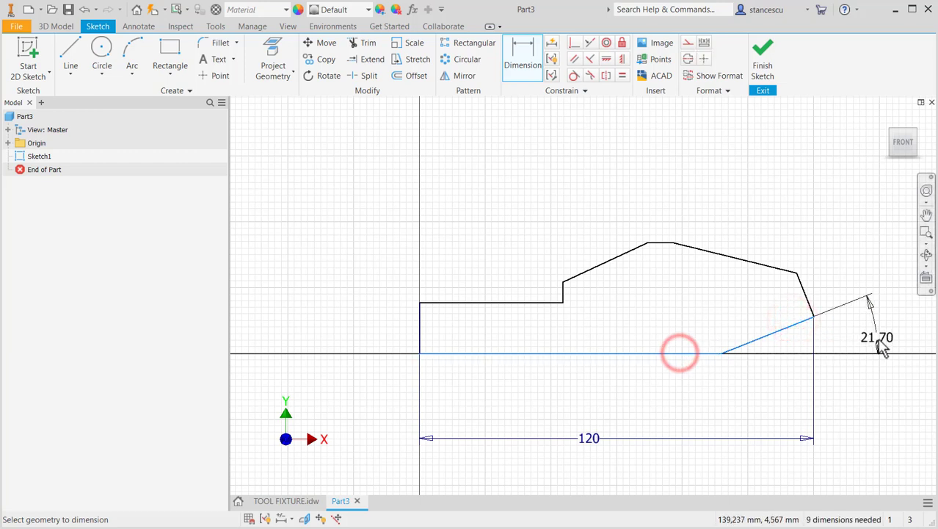
{"action": "left_click", "coordinate": [880, 337]}
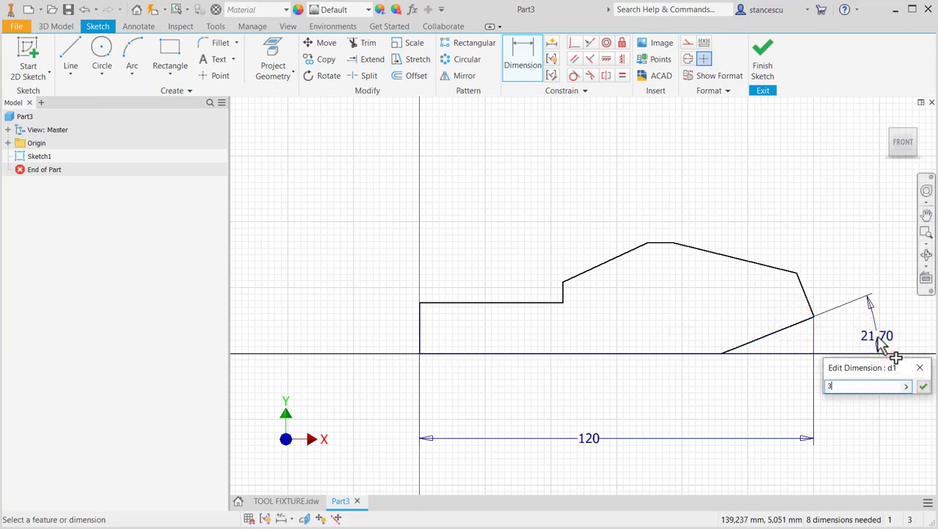
{"action": "key", "text": "Return"}
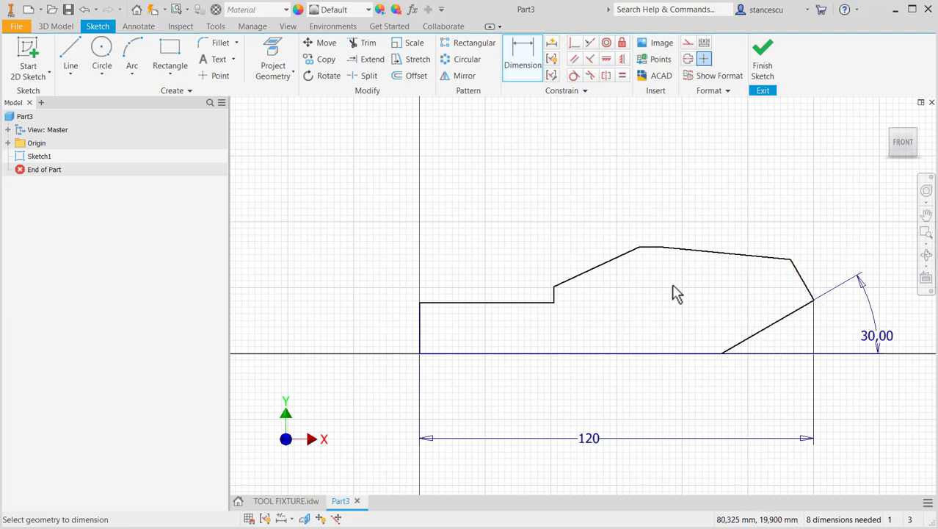
Step: Dimension the angle between the profile's short horizontal top line and its long line sloping down toward the nose as 10°
{"action": "left_click", "coordinate": [650, 249]}
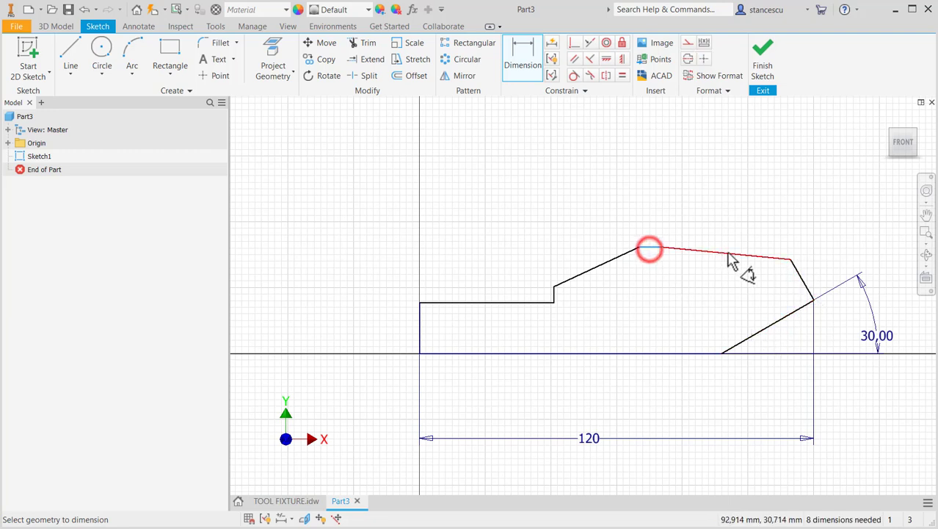
{"action": "left_click", "coordinate": [729, 249]}
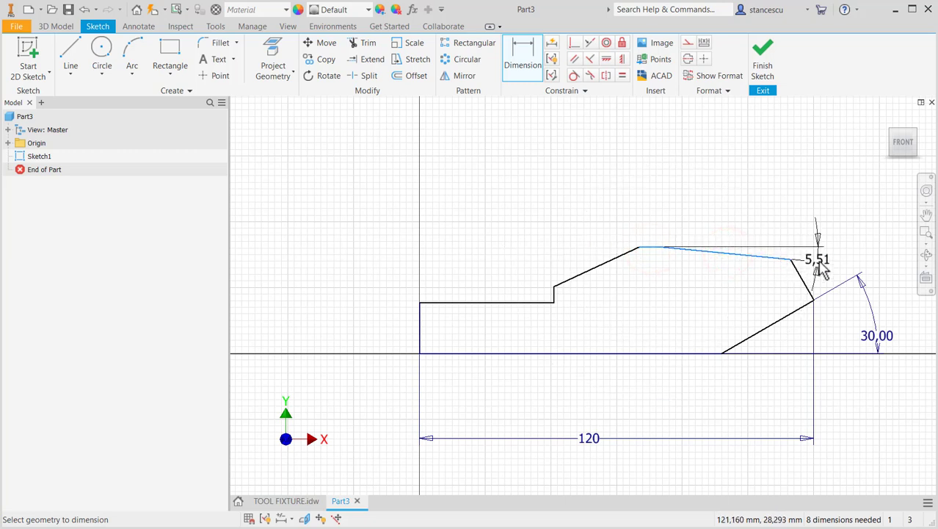
{"action": "left_click", "coordinate": [822, 265]}
{"action": "type", "text": "10"}
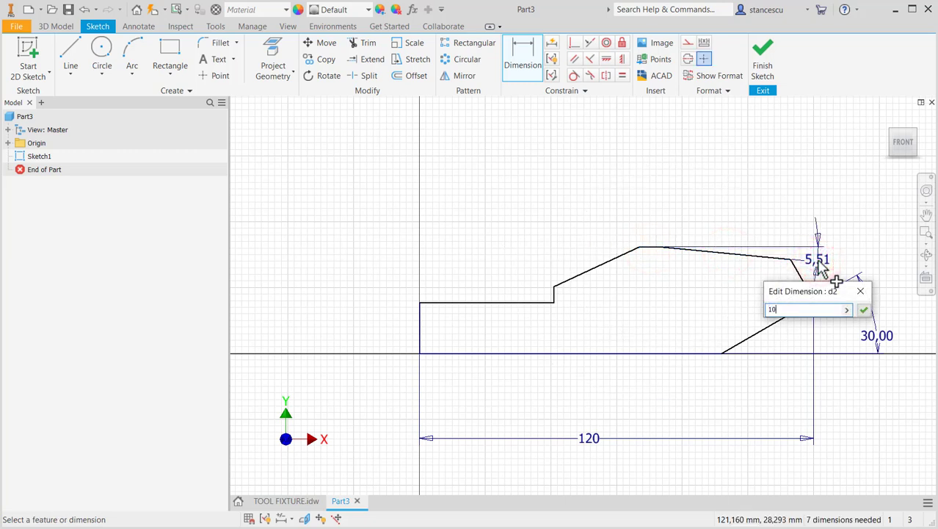
{"action": "key", "text": "Return"}
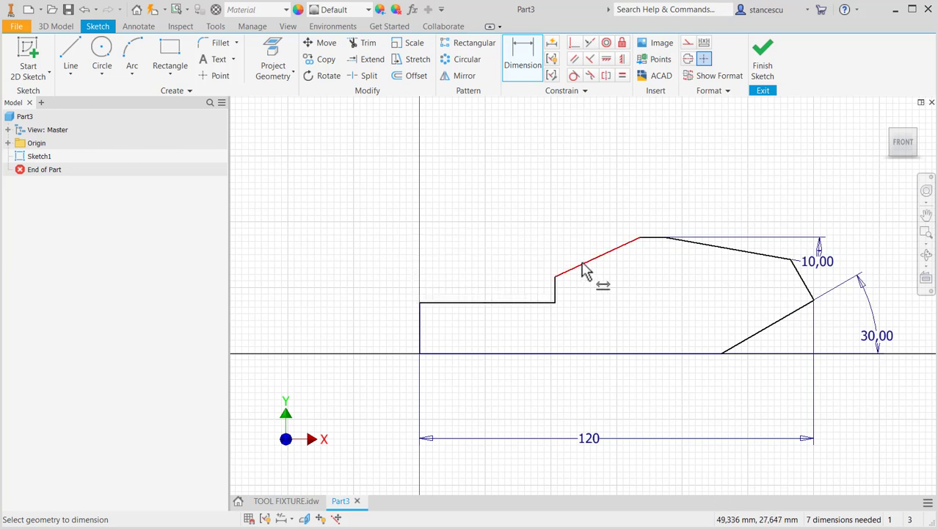
Step: Dimension the angle between the sloped line rising from the step and the horizontal top line as 30°
{"action": "left_click", "coordinate": [585, 263]}
{"action": "left_click", "coordinate": [652, 237]}
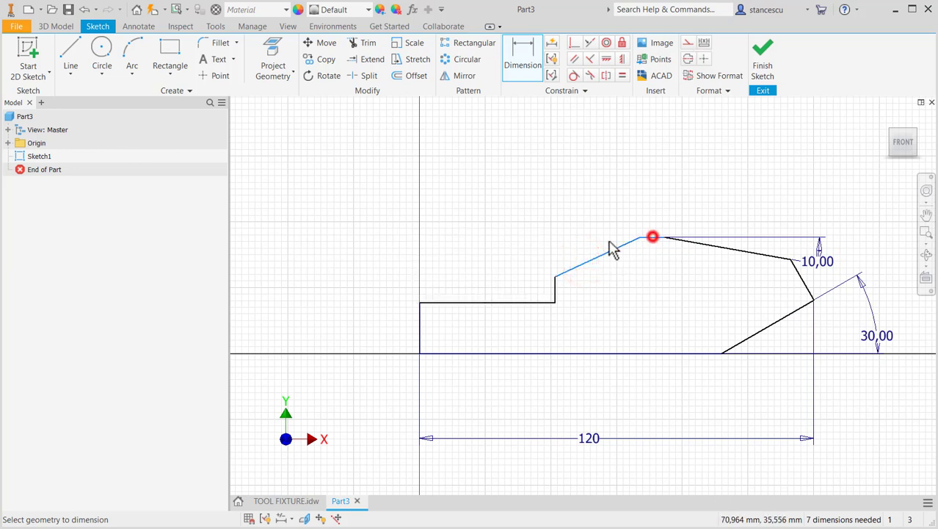
{"action": "left_click", "coordinate": [510, 257]}
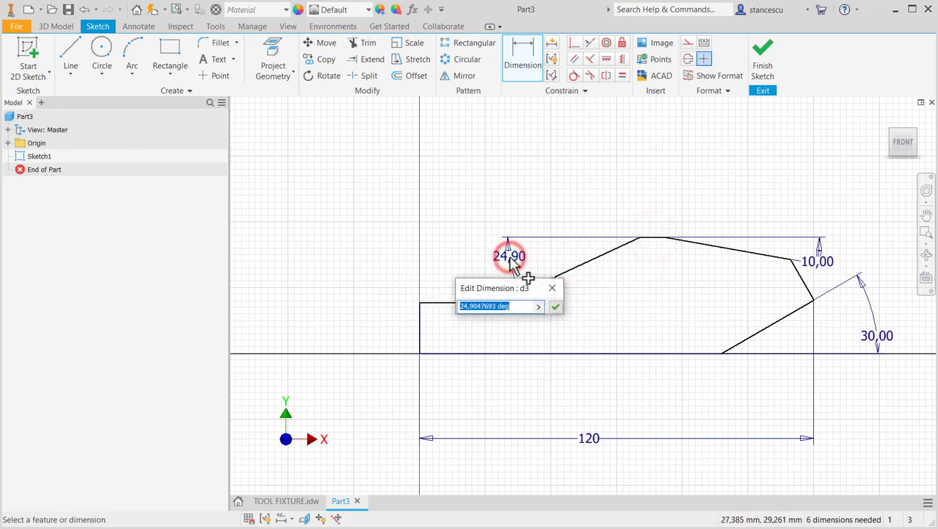
{"action": "key", "text": "Return"}
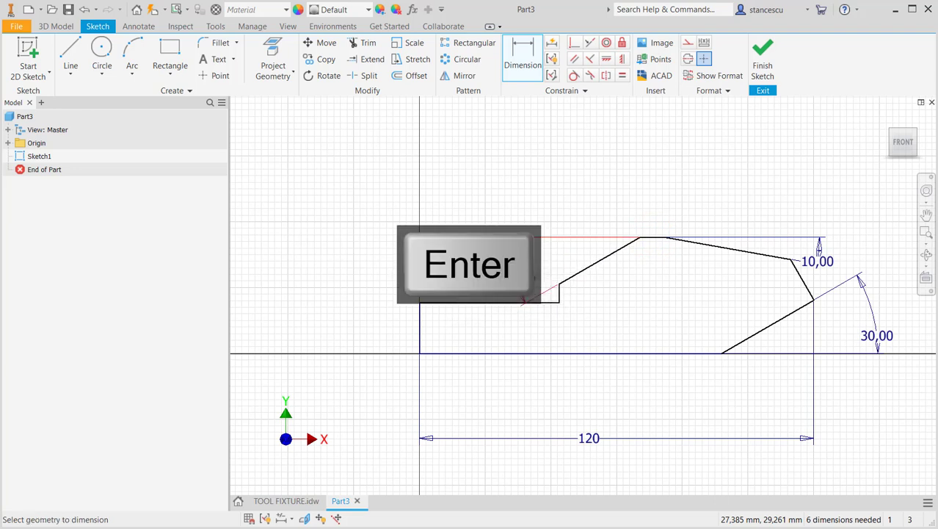
Step: Check TOOL FIXTURE.idw and dimension the height of the profile's low ledge above the bottom line as 8 mm
{"action": "left_click", "coordinate": [301, 501]}
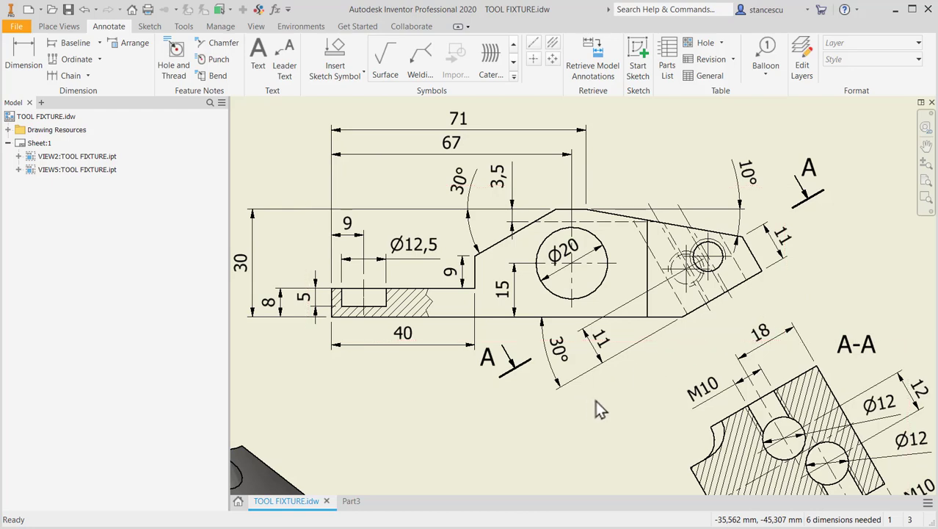
{"action": "left_click", "coordinate": [351, 503]}
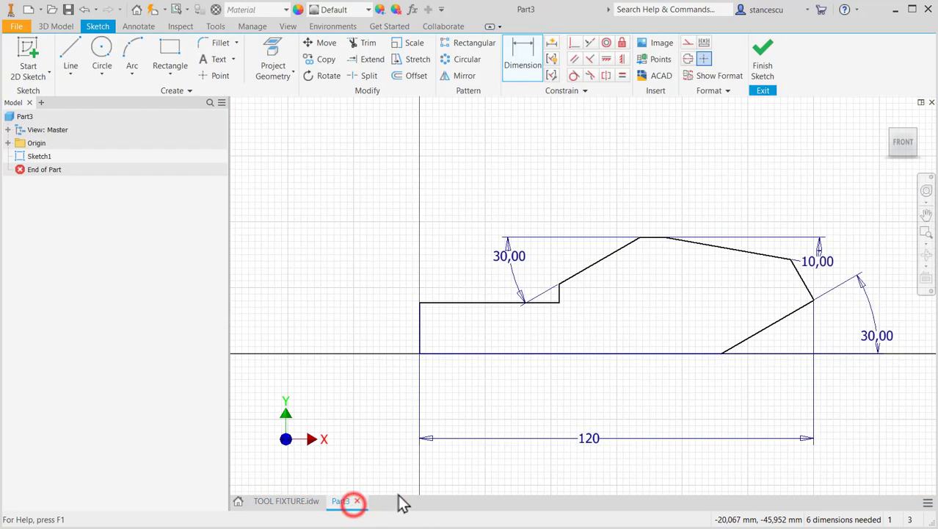
{"action": "left_click", "coordinate": [458, 302]}
{"action": "left_click", "coordinate": [463, 352]}
{"action": "left_click", "coordinate": [367, 330]}
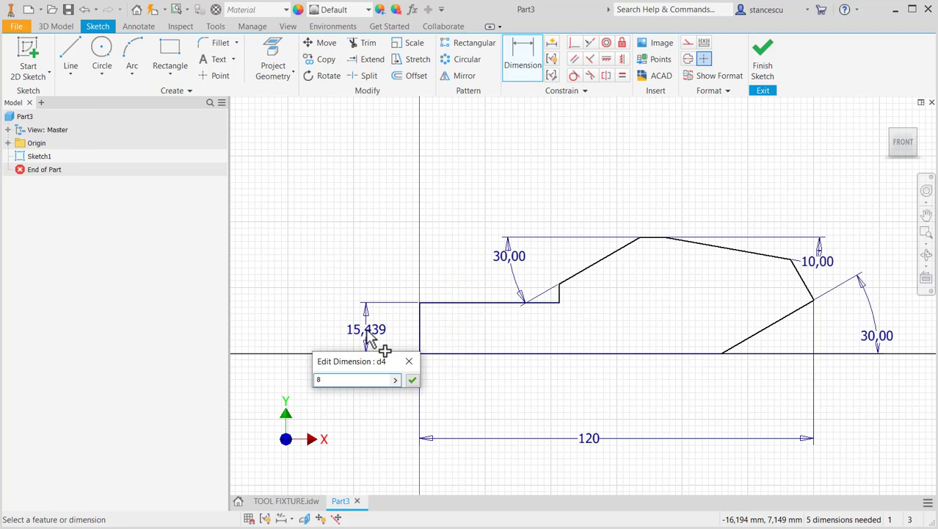
{"action": "key", "text": "Return"}
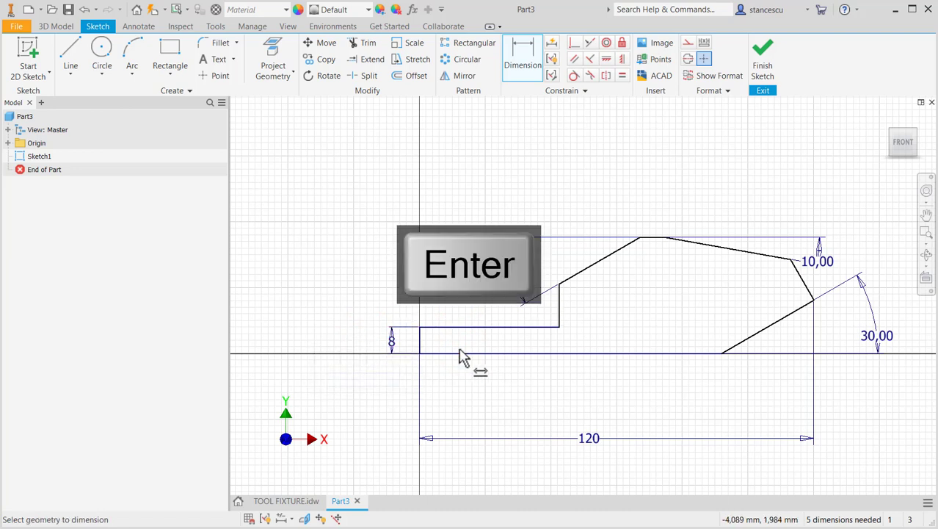
Step: Dimension the short vertical line rising from the ledge as 9 mm
{"action": "left_click", "coordinate": [561, 318]}
{"action": "left_click", "coordinate": [616, 328]}
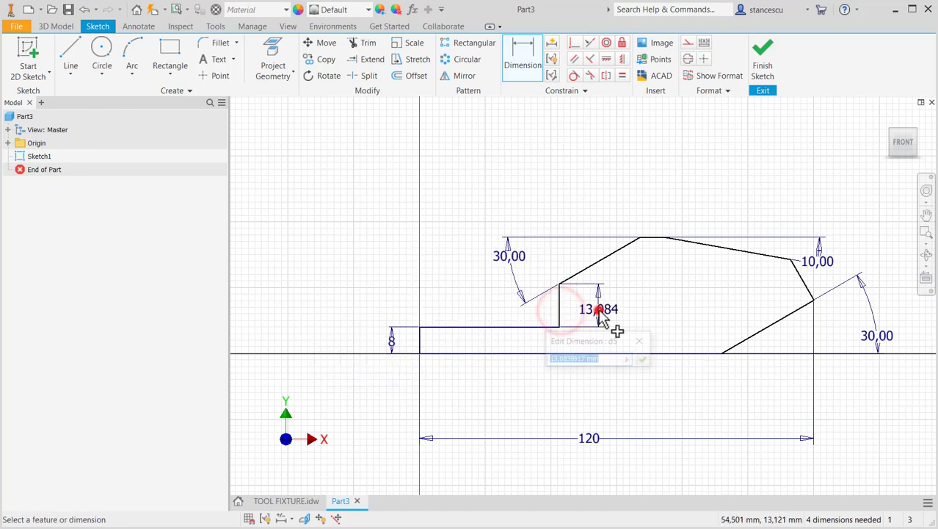
{"action": "type", "text": "9"}
{"action": "key", "text": "Return"}
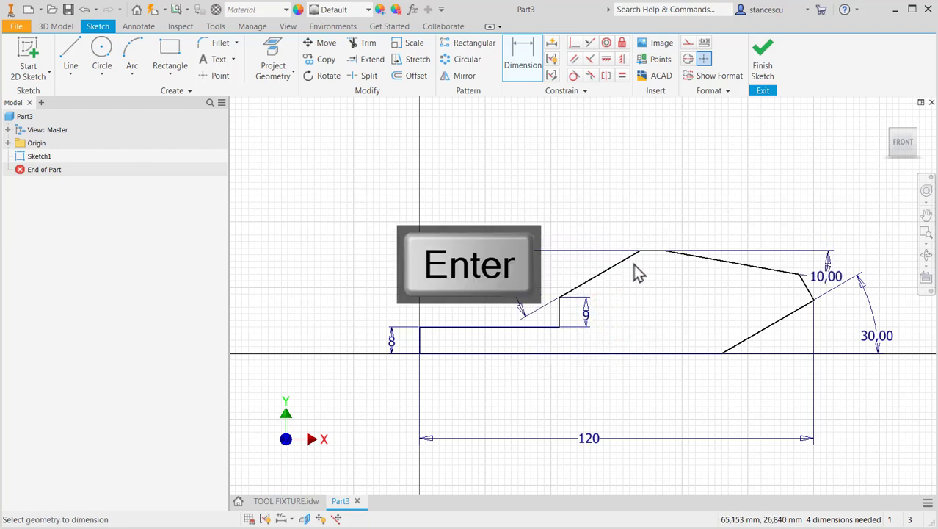
Step: Dimension the profile's overall height between its bottom line and horizontal top line as 30 mm
{"action": "left_click", "coordinate": [651, 251]}
{"action": "left_click", "coordinate": [637, 356]}
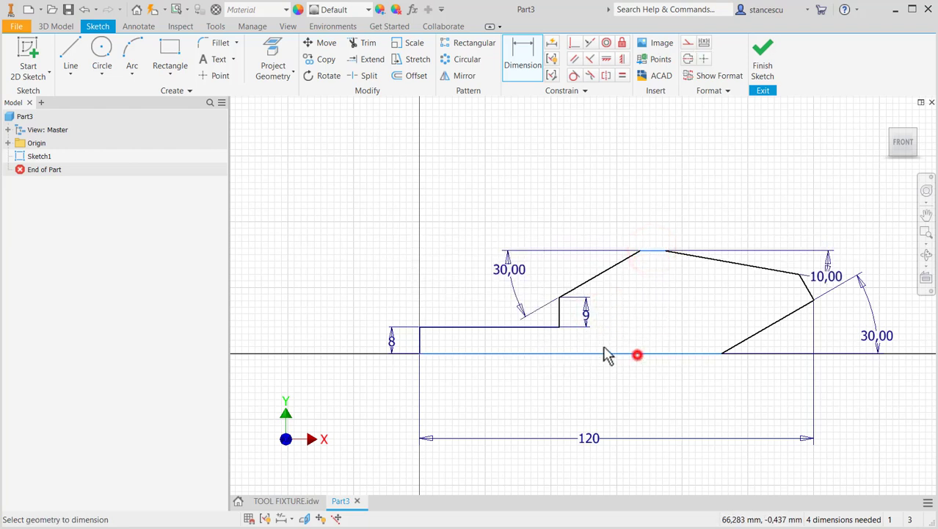
{"action": "left_click", "coordinate": [335, 298]}
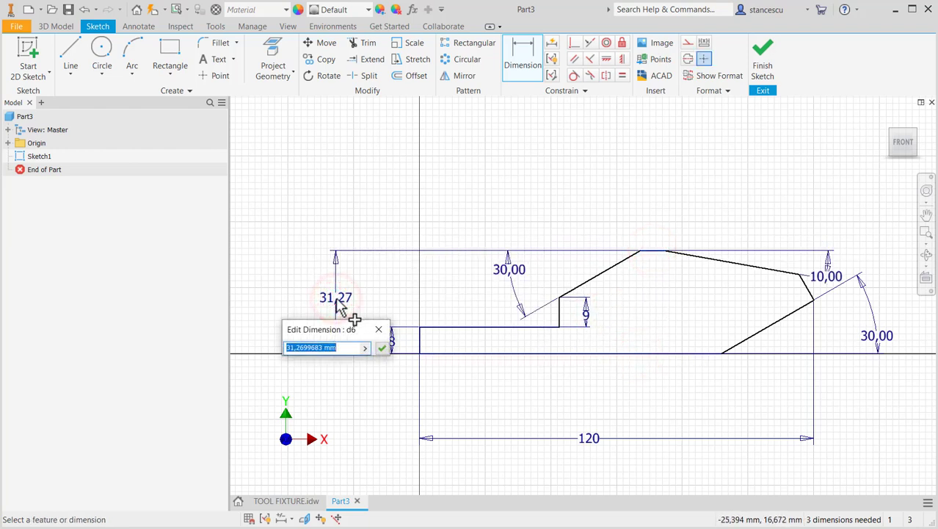
{"action": "key", "text": "Return"}
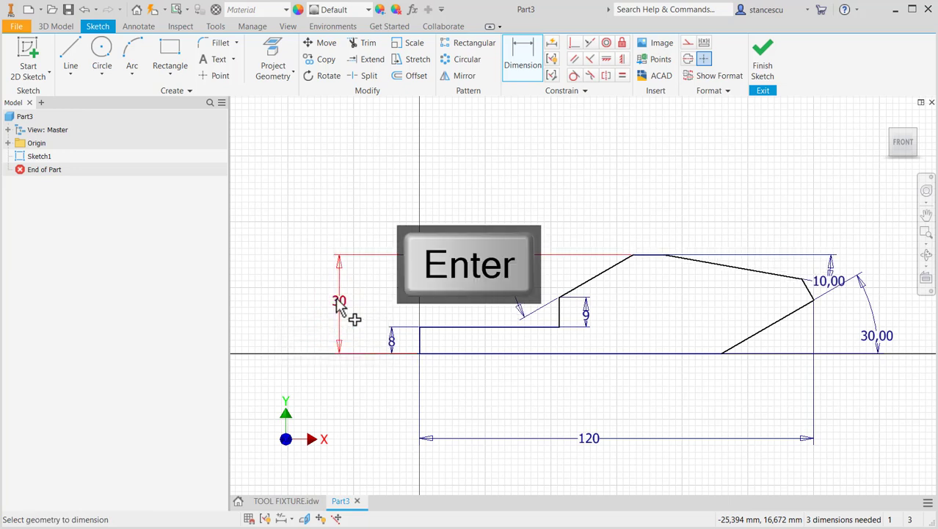
Step: Add an aligned dimension of 11 mm to the short slanted line at the profile's nose
{"action": "left_click", "coordinate": [806, 291]}
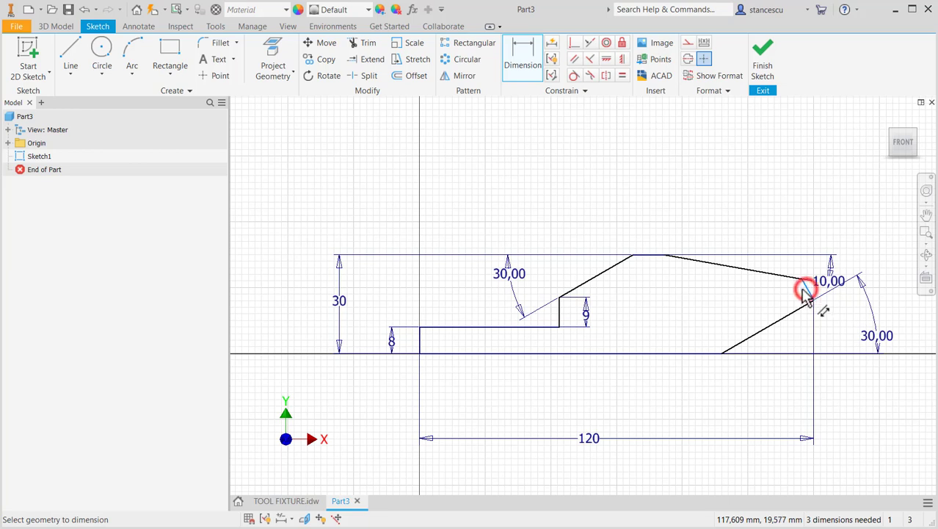
{"action": "right_click", "coordinate": [746, 303]}
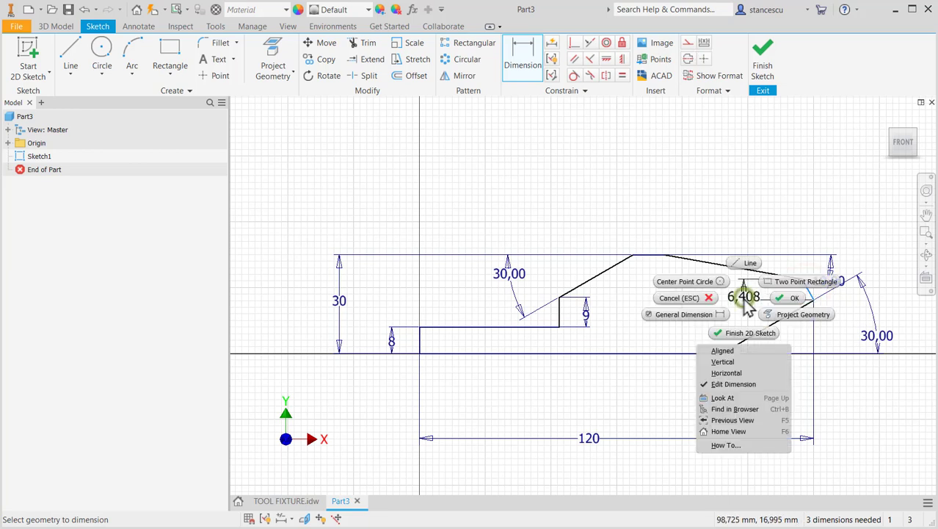
{"action": "left_click", "coordinate": [729, 351]}
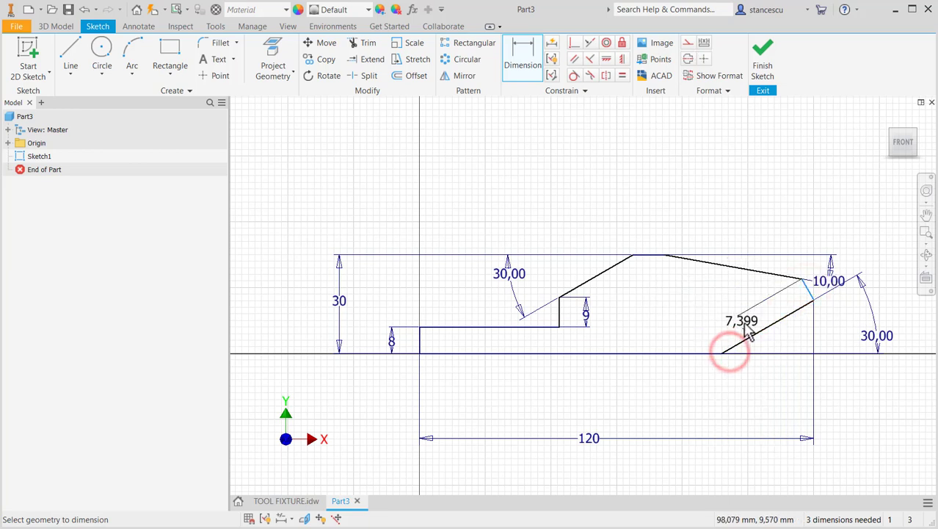
{"action": "left_click", "coordinate": [761, 321]}
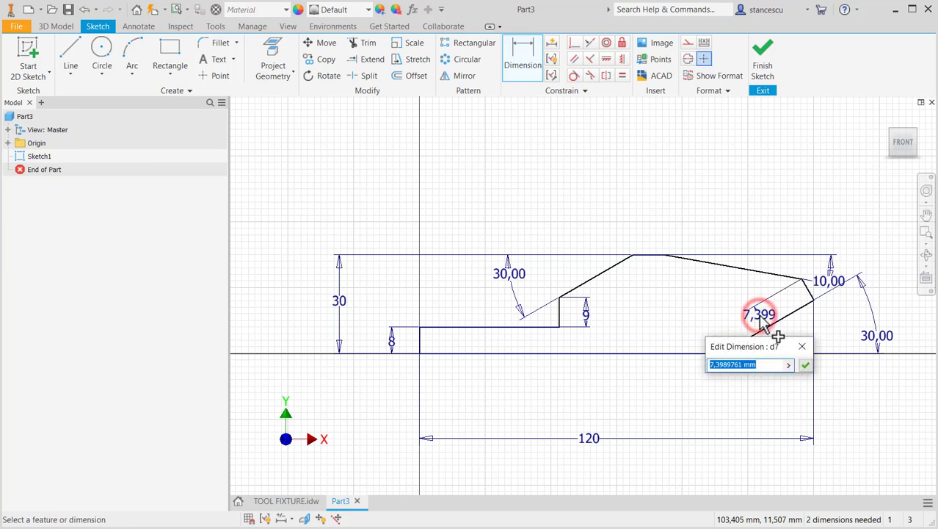
{"action": "type", "text": "11"}
{"action": "key", "text": "Return"}
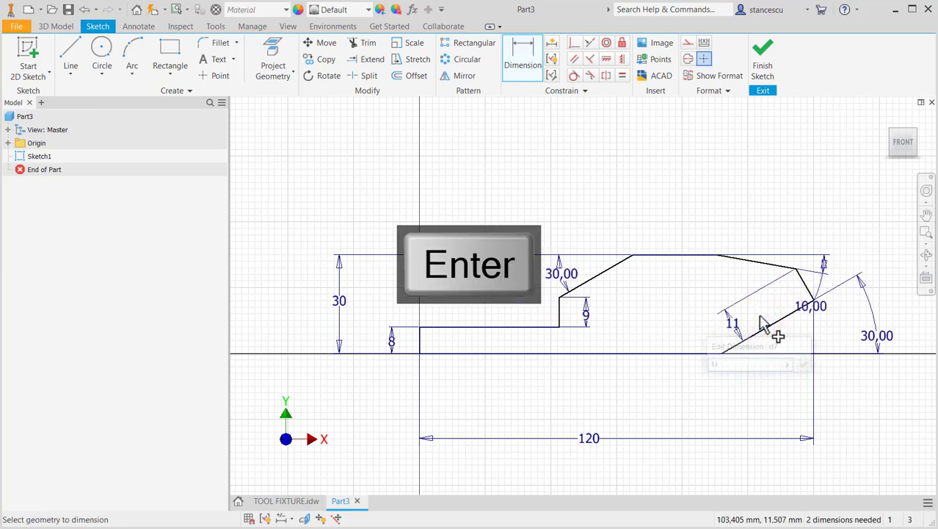
Step: Dimension the horizontal distance from the profile's left edge to the far end of the horizontal top line as 71 mm
{"action": "left_click", "coordinate": [716, 256]}
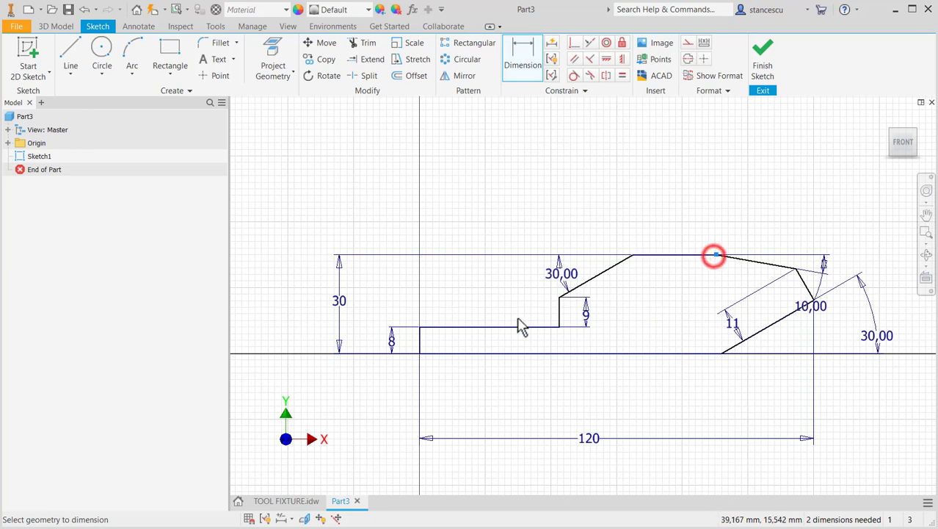
{"action": "left_click", "coordinate": [419, 340]}
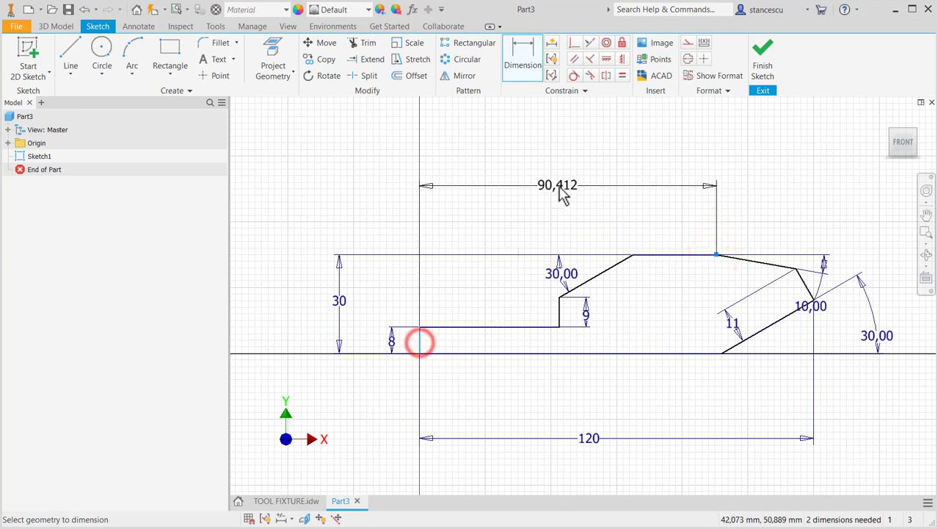
{"action": "left_click", "coordinate": [558, 185]}
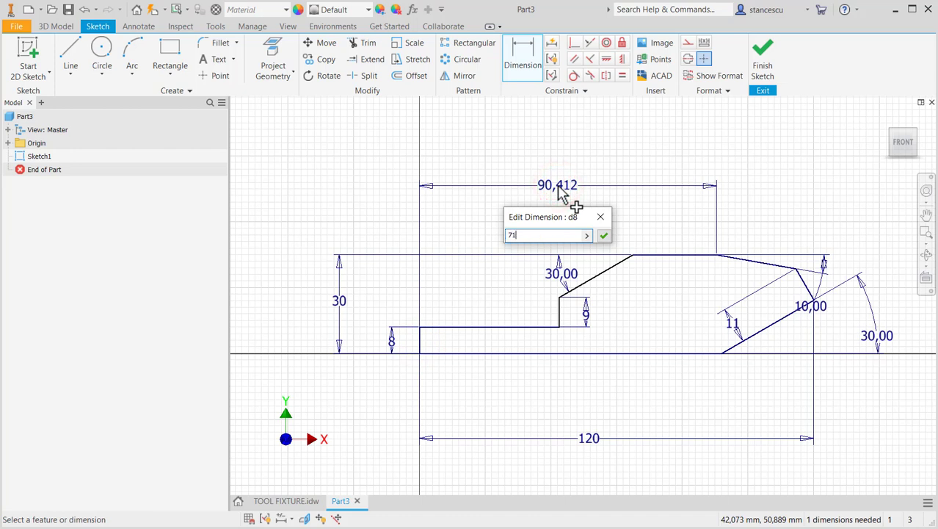
{"action": "key", "text": "Return"}
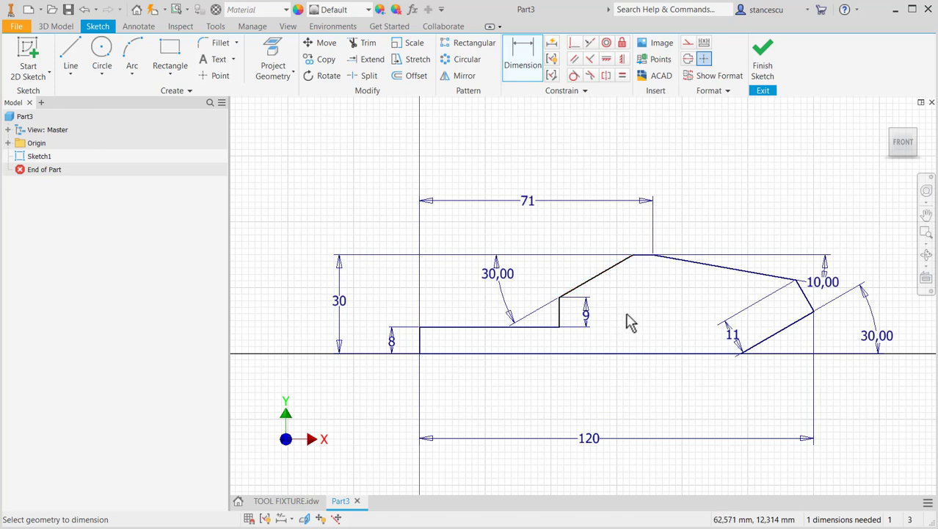
Step: Try Auto Dimension on the profile sketch and remove the dimension it applies
{"action": "left_click", "coordinate": [551, 44]}
{"action": "left_click", "coordinate": [286, 193]}
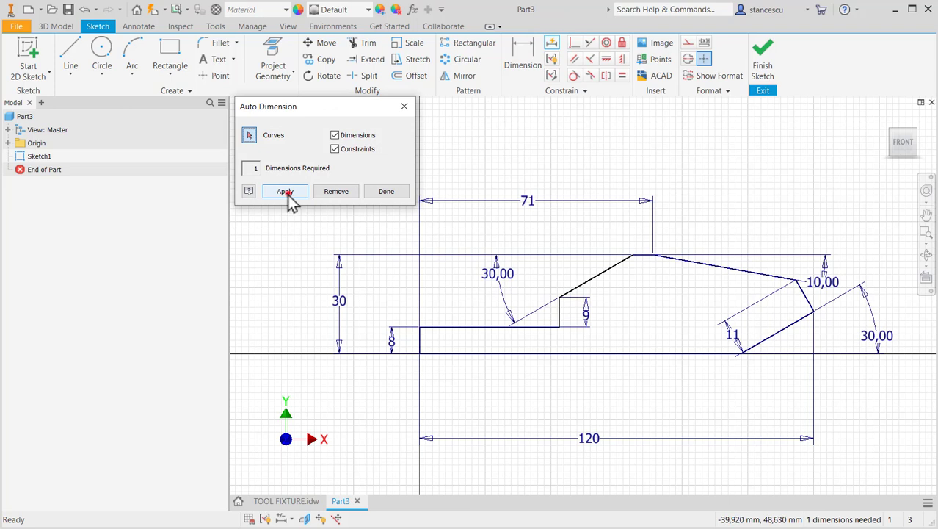
{"action": "left_click", "coordinate": [341, 193]}
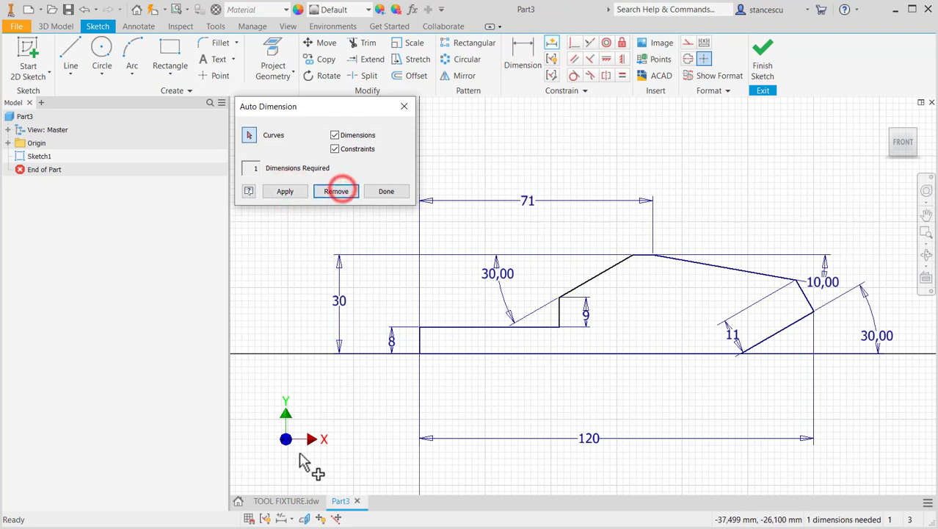
{"action": "left_click", "coordinate": [389, 192]}
Step: Check the ledge length in TOOL FIXTURE.idw and dimension the profile's low horizontal ledge line as 40 mm
{"action": "left_click", "coordinate": [292, 501]}
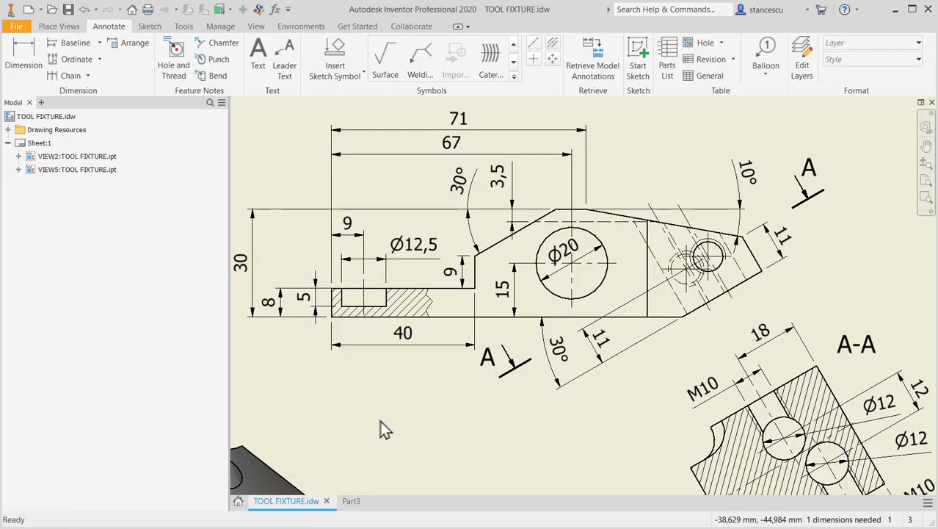
{"action": "left_click", "coordinate": [346, 501]}
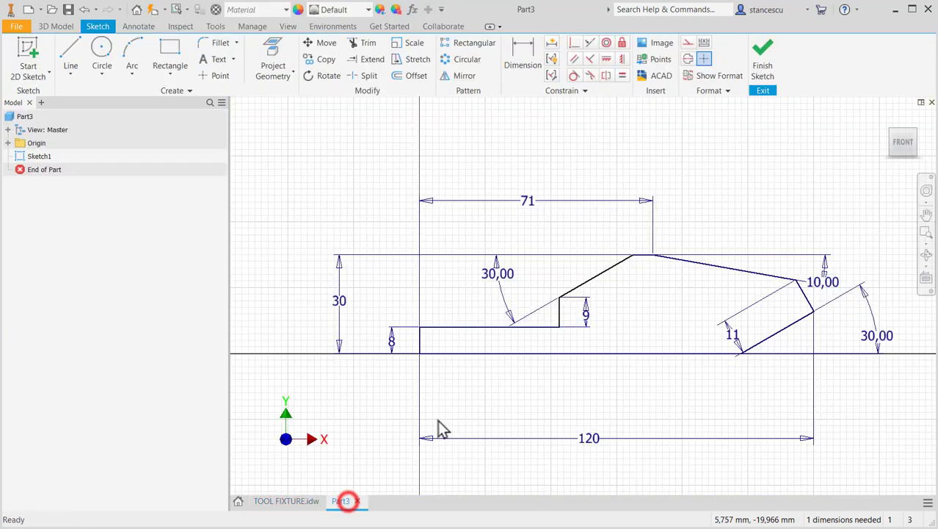
{"action": "left_click", "coordinate": [523, 63]}
{"action": "left_click", "coordinate": [496, 327]}
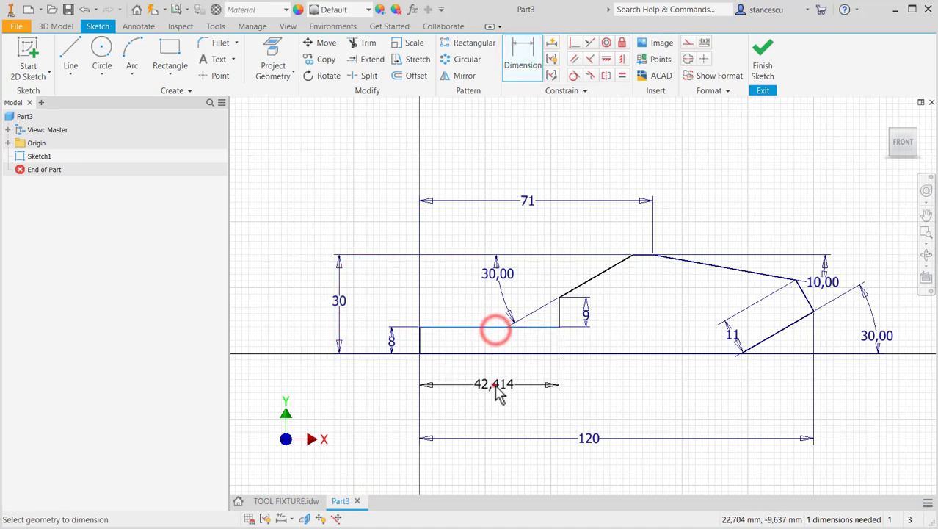
{"action": "left_click", "coordinate": [498, 393]}
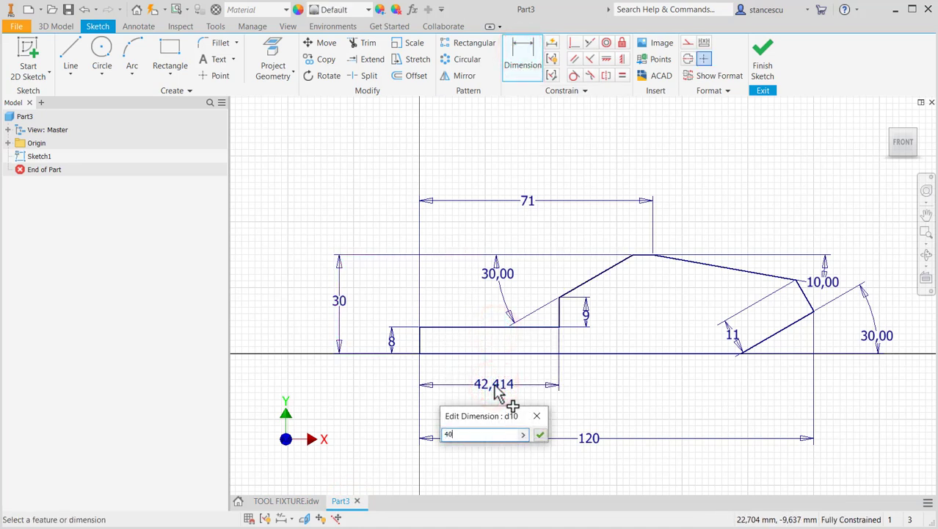
{"action": "key", "text": "Return"}
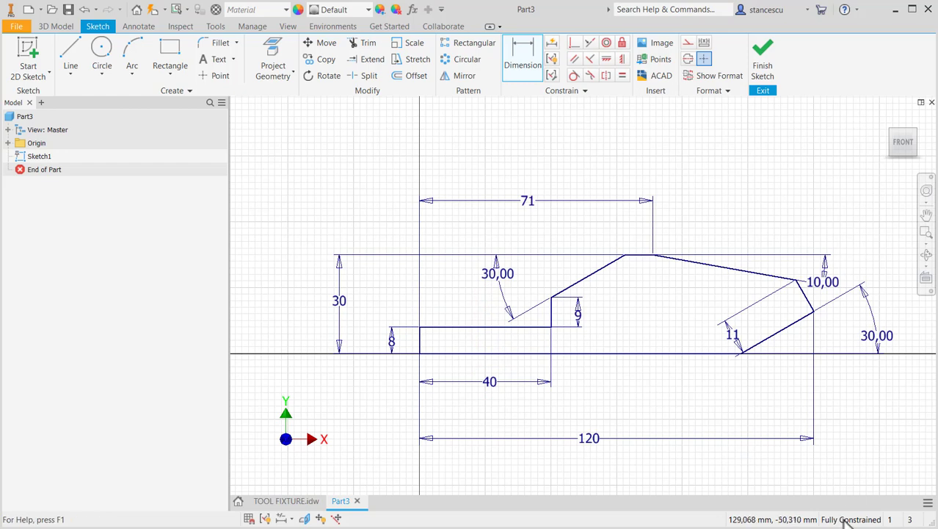
Step: Finish the side-profile sketch and go back to the TOOL FIXTURE.idw drawing
{"action": "left_click", "coordinate": [763, 64]}
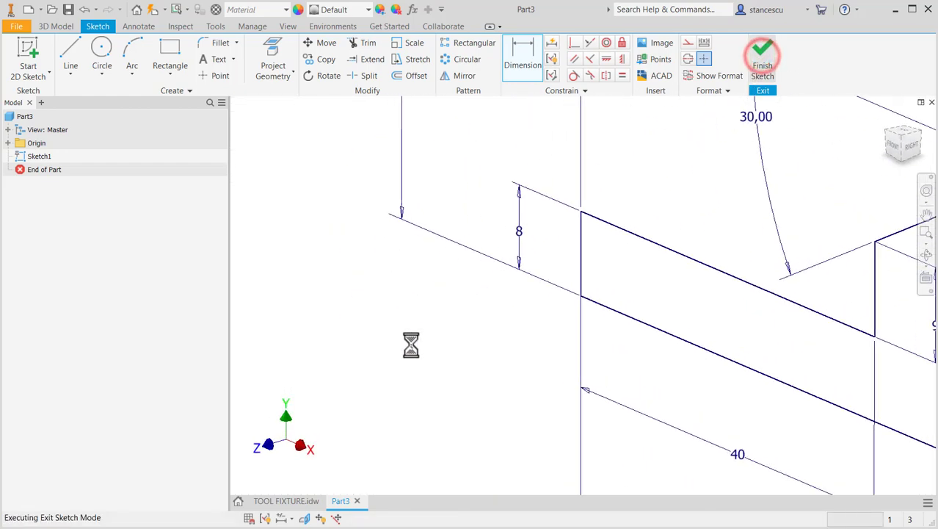
{"action": "key", "text": "F6"}
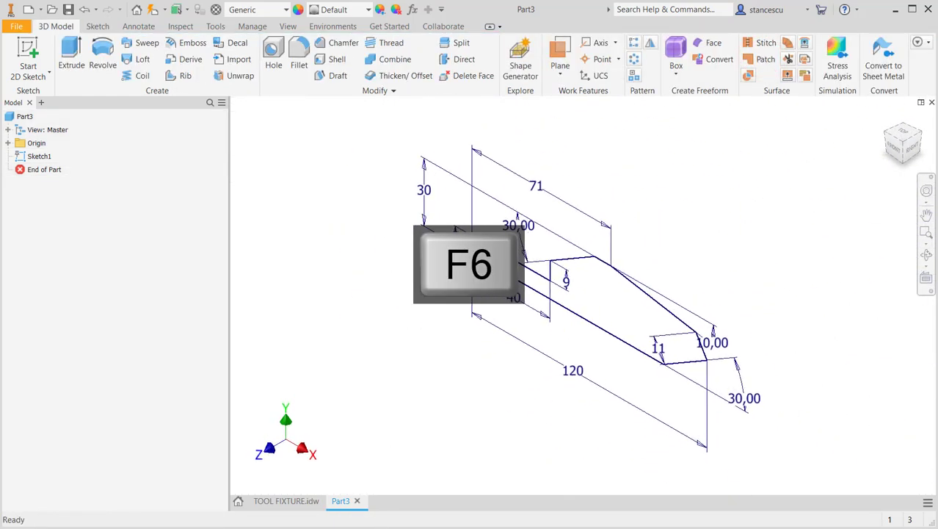
{"action": "left_click", "coordinate": [293, 501]}
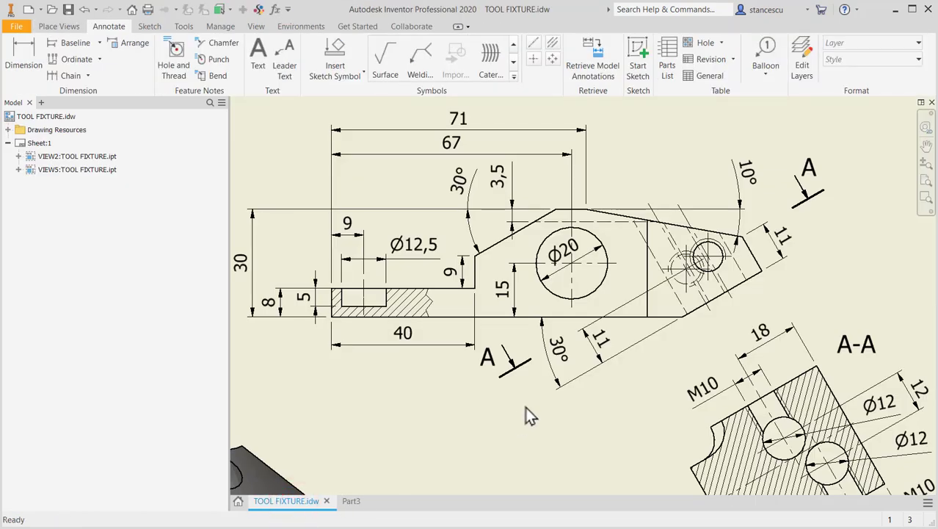
Step: Check the overall width in TOOL FIXTURE.idw and extrude the side profile symmetrically to a total of 38 mm in Part3
{"action": "key", "text": "F6"}
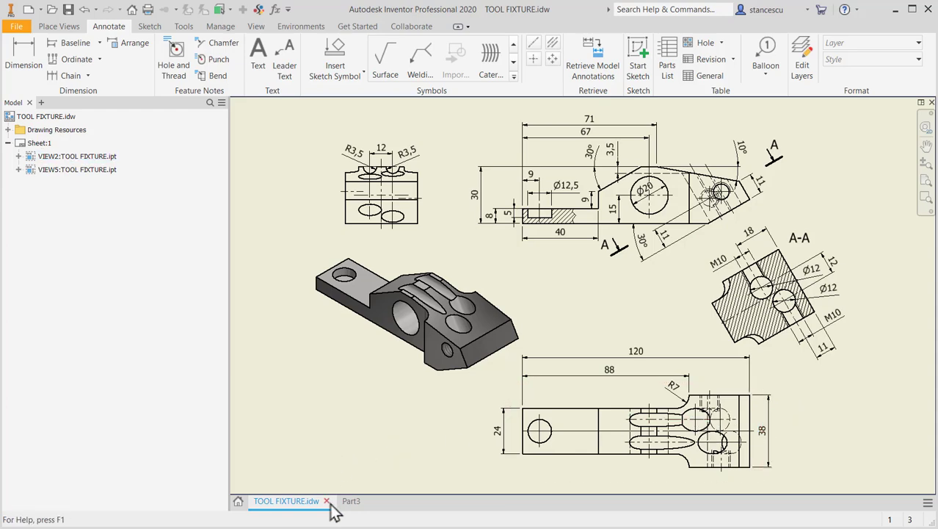
{"action": "left_click", "coordinate": [358, 501]}
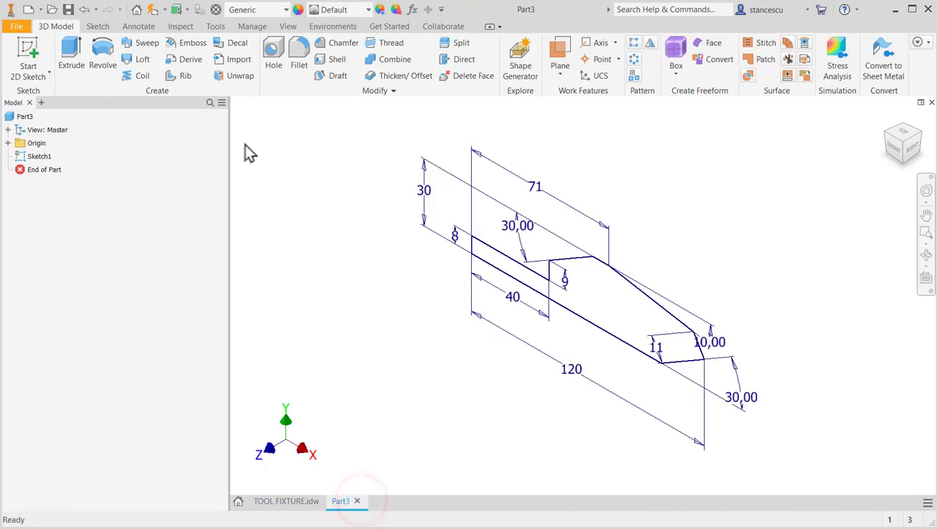
{"action": "left_click", "coordinate": [73, 53]}
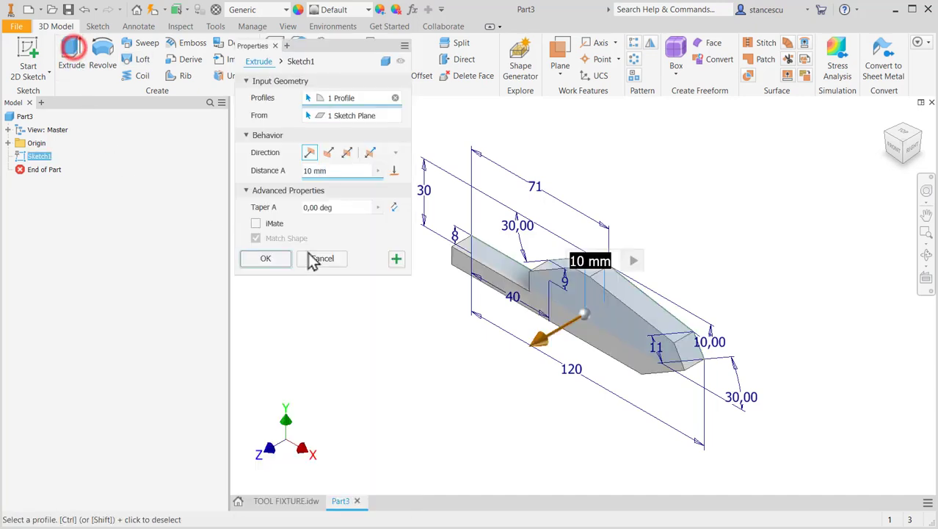
{"action": "left_click", "coordinate": [347, 156]}
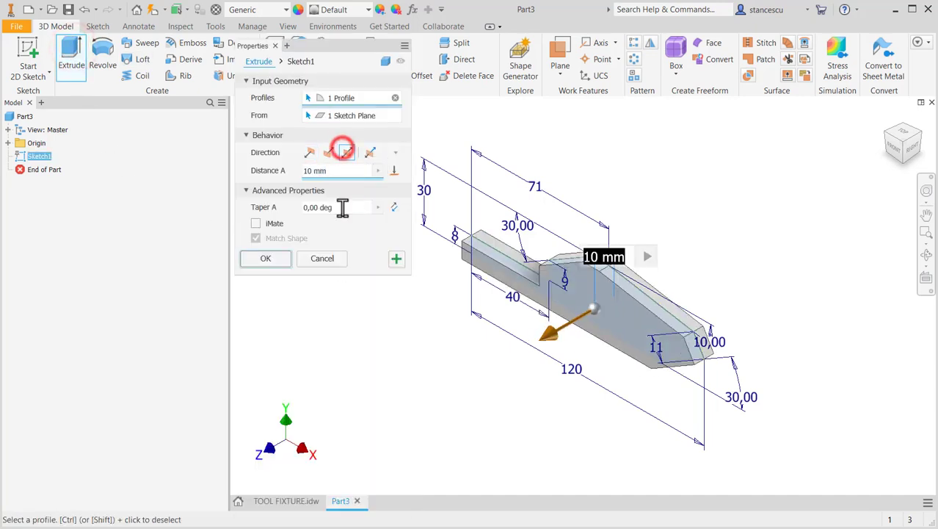
{"action": "type", "text": "38"}
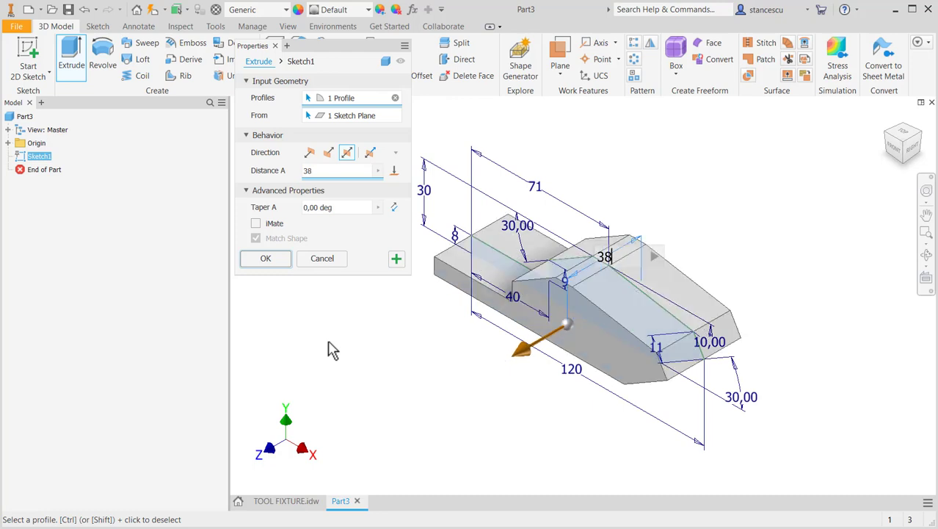
{"action": "left_click", "coordinate": [266, 259]}
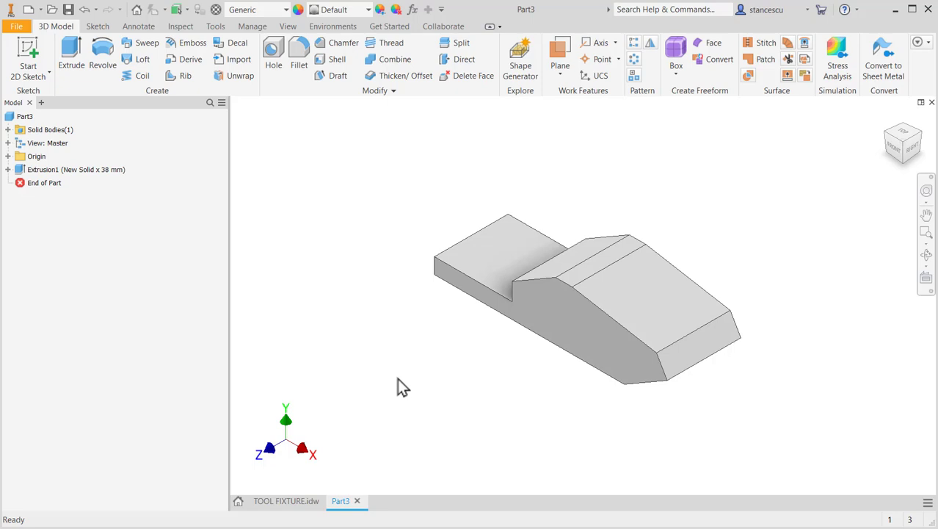
Step: Review the TOOL FIXTURE.idw views and start a new sketch on the solid's bottom face in Part3
{"action": "left_click", "coordinate": [304, 499]}
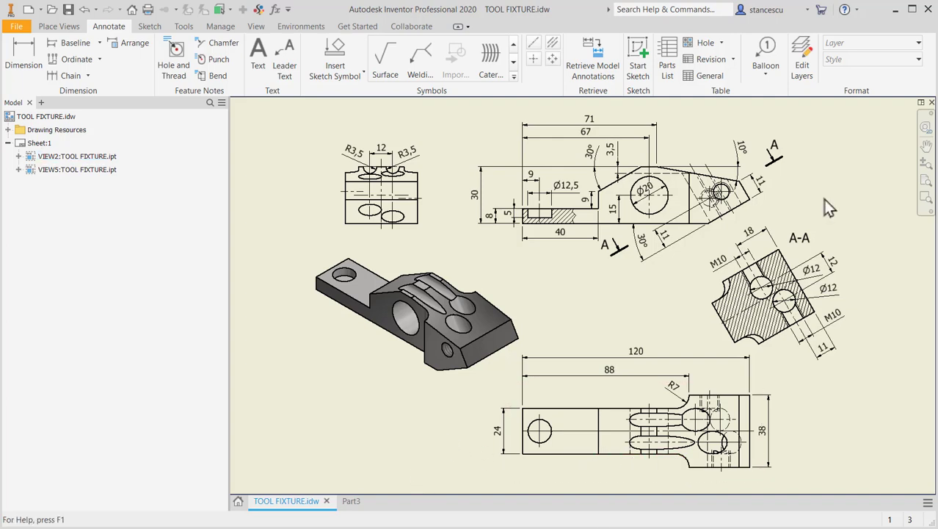
{"action": "left_click", "coordinate": [351, 502]}
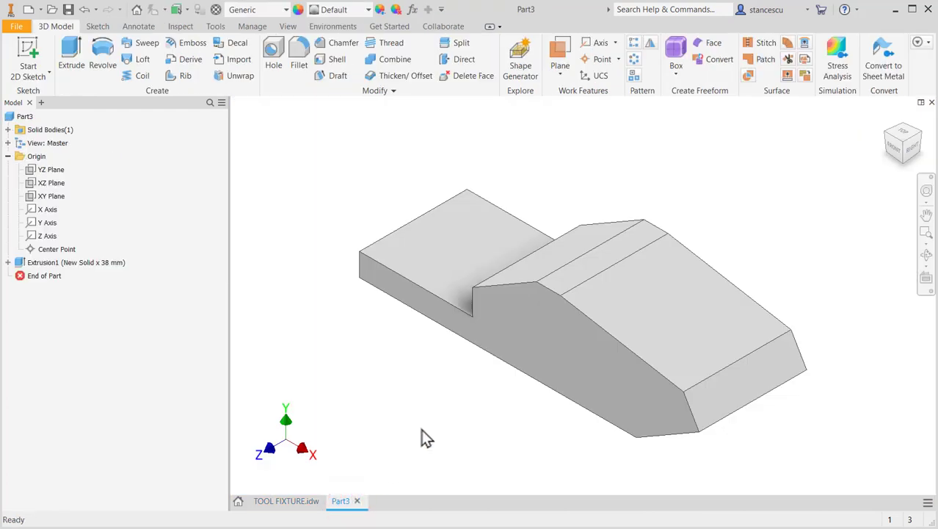
{"action": "left_click_drag", "start_coordinate": [425, 429], "coordinate": [438, 394]}
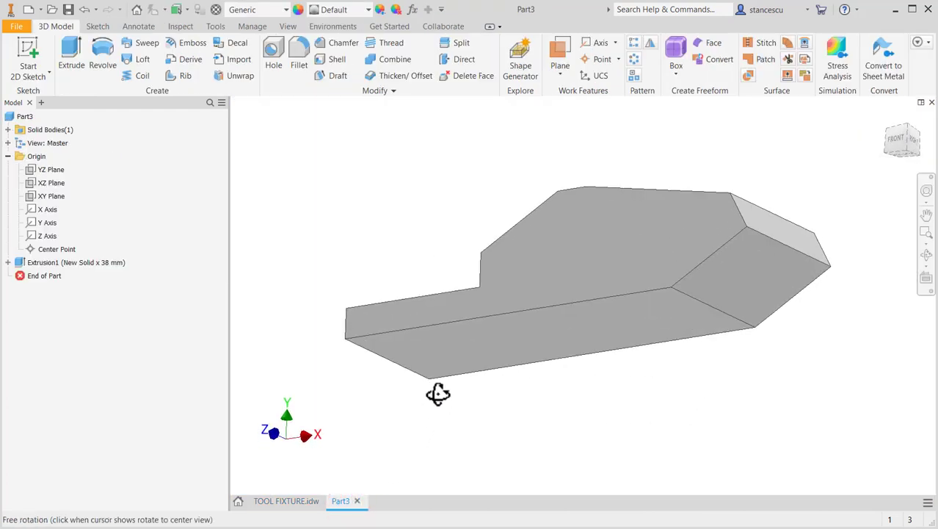
{"action": "left_click", "coordinate": [603, 327]}
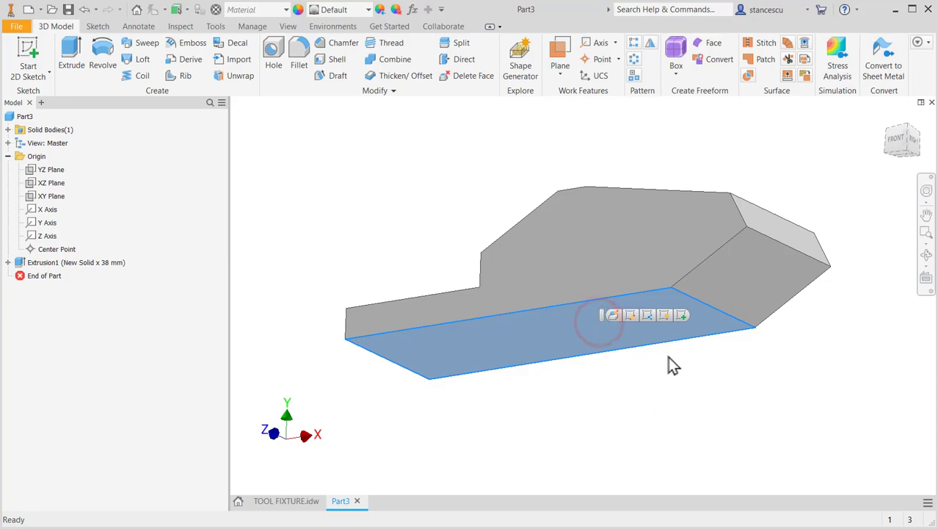
{"action": "left_click", "coordinate": [681, 314]}
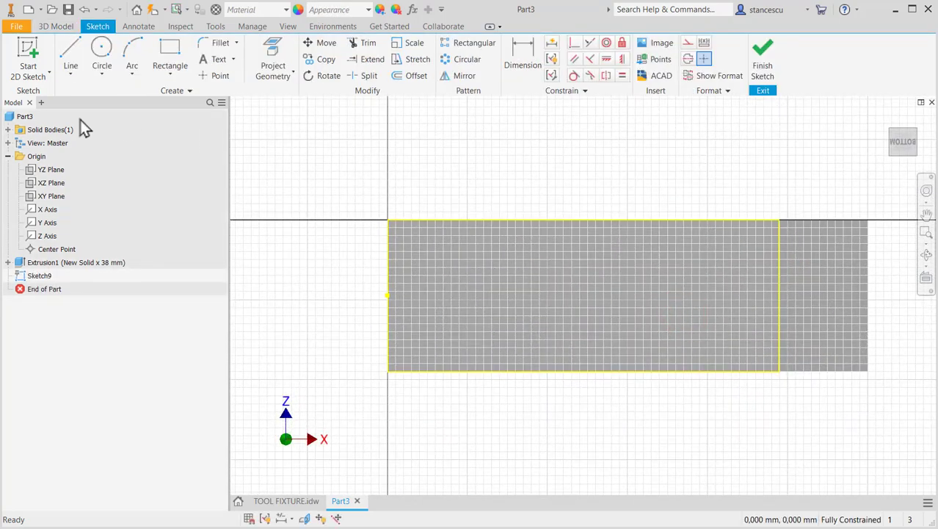
Step: Sketch a horizontal line from the left edge near the face's upper edge, ending in a tangent arc that meets that edge about 75 mm along
{"action": "left_click", "coordinate": [71, 49]}
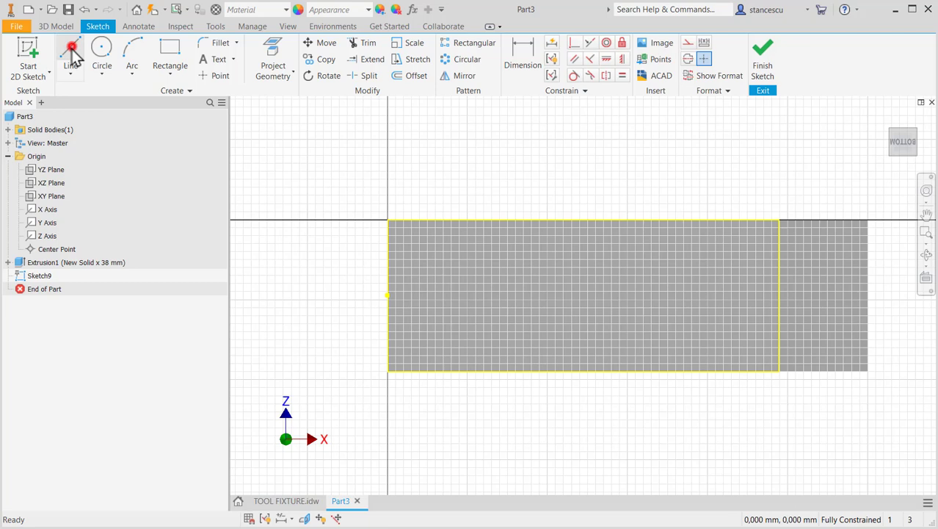
{"action": "left_click", "coordinate": [387, 241]}
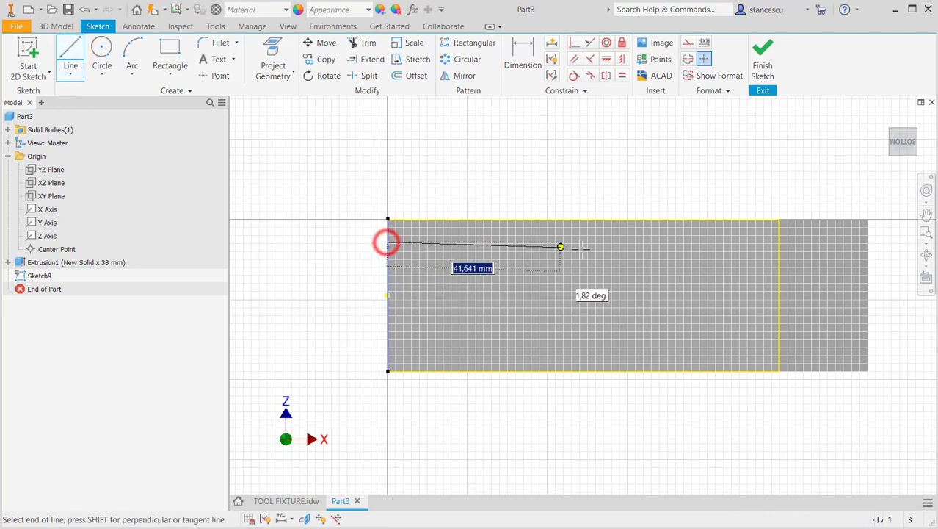
{"action": "left_click", "coordinate": [648, 242]}
{"action": "left_click_drag", "start_coordinate": [648, 241], "coordinate": [688, 219]}
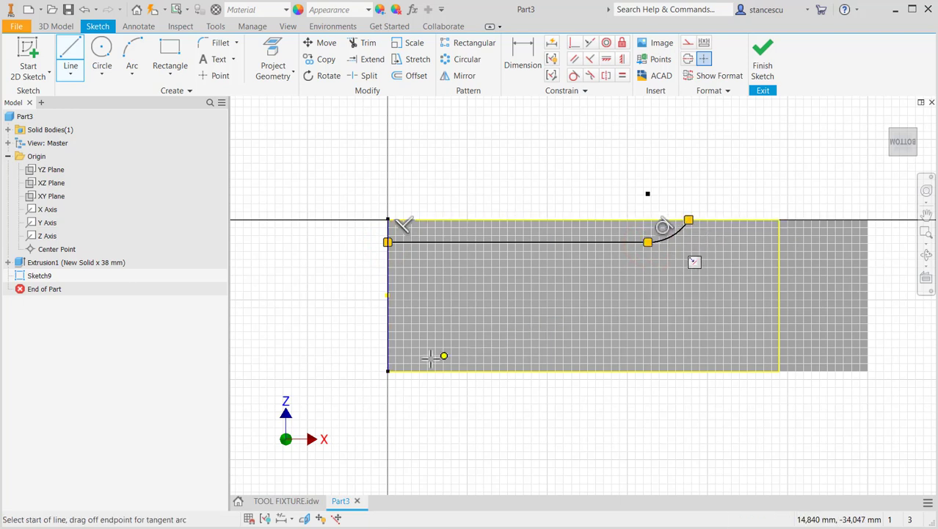
Step: Sketch a second horizontal line from the left edge near the lower edge, ending in a tangent arc that meets that edge about 68 mm along
{"action": "left_click", "coordinate": [388, 346]}
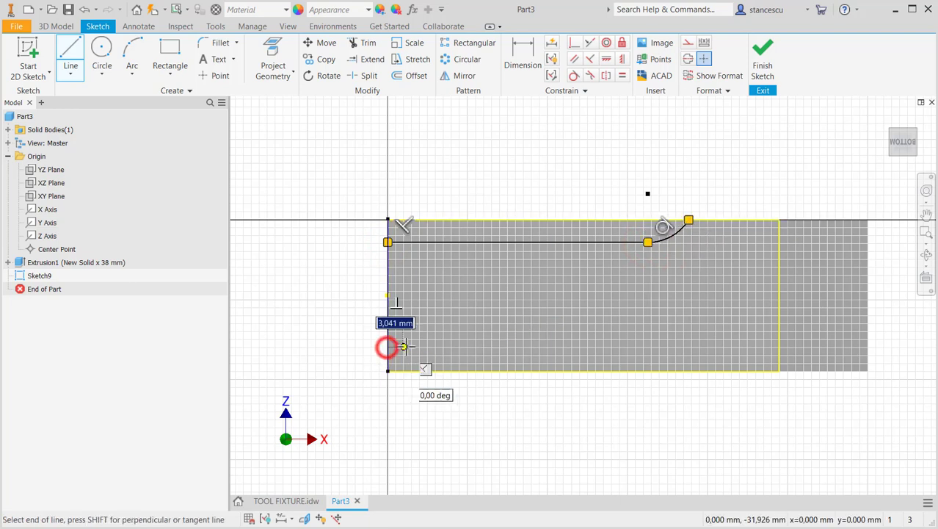
{"action": "left_click", "coordinate": [625, 346]}
{"action": "left_click_drag", "start_coordinate": [625, 347], "coordinate": [660, 372]}
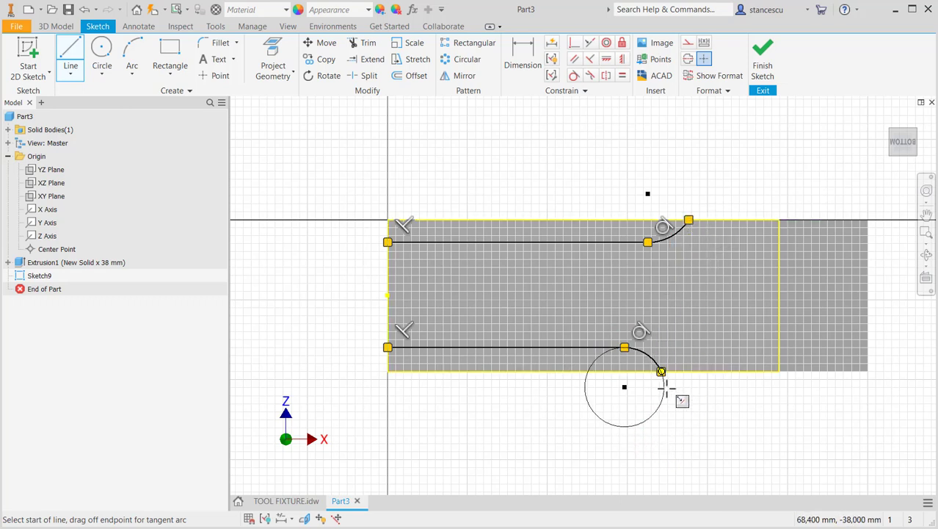
{"action": "scroll", "coordinate": [665, 389], "scroll_direction": "down", "scroll_amount": 3}
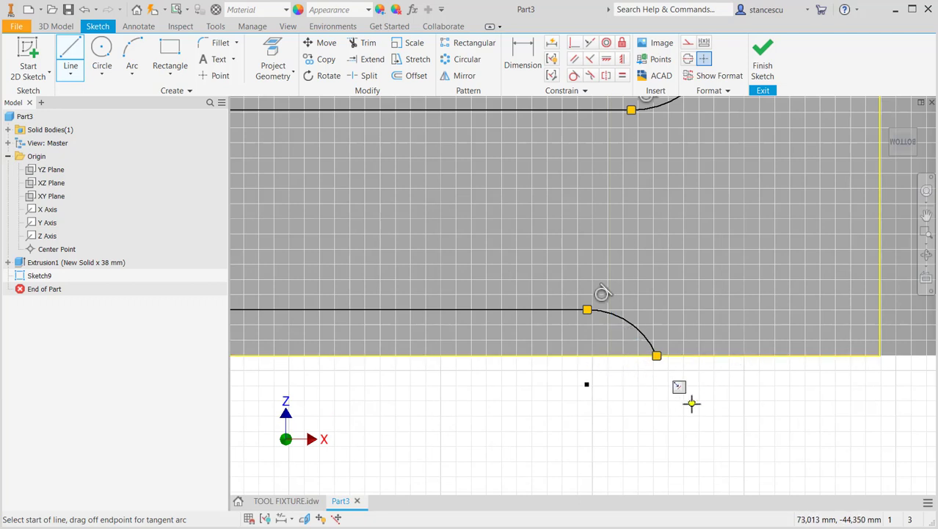
{"action": "scroll", "coordinate": [691, 403], "scroll_direction": "up", "scroll_amount": 3}
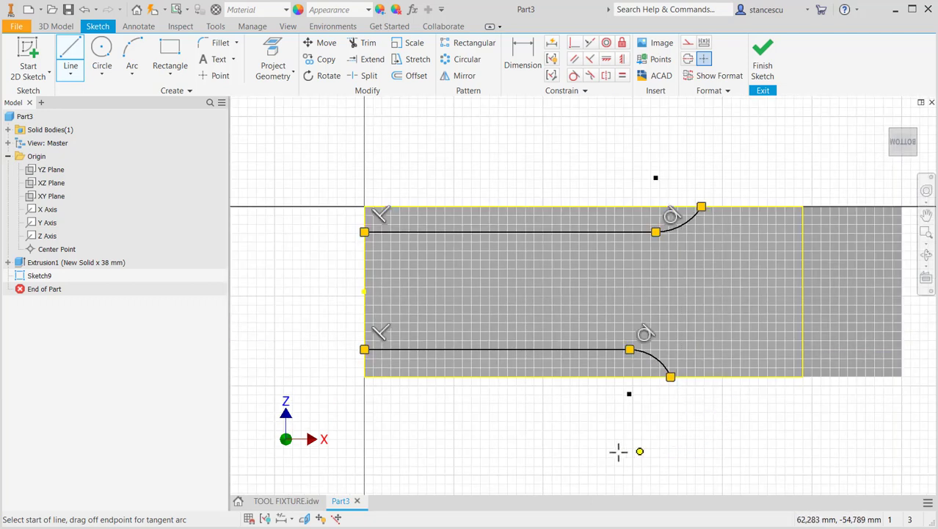
Step: Project the X axis into the sketch and make the two lines and the two arcs symmetric about it
{"action": "left_click", "coordinate": [276, 58]}
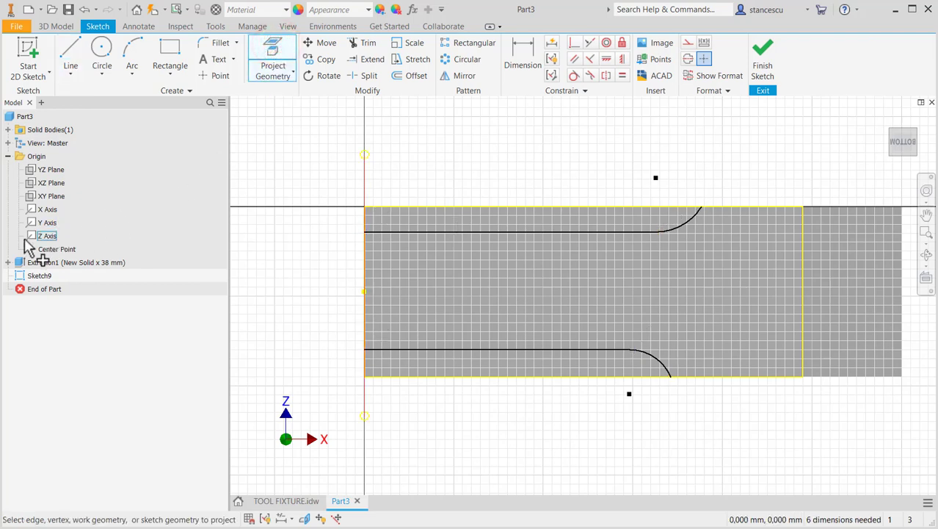
{"action": "left_click", "coordinate": [32, 209]}
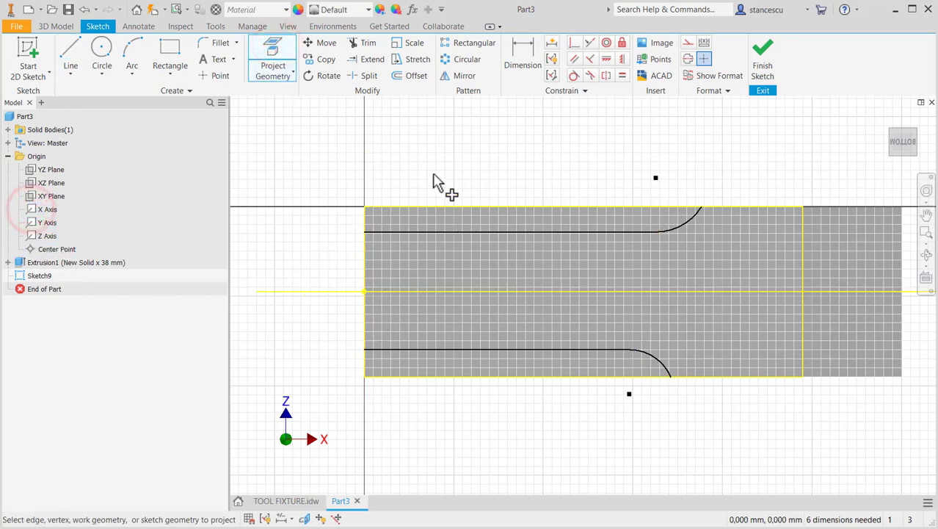
{"action": "left_click", "coordinate": [605, 76]}
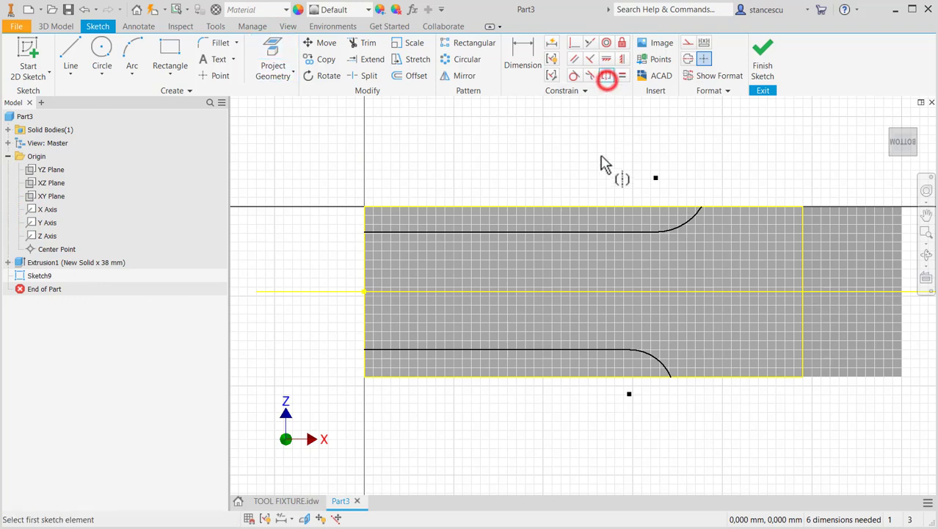
{"action": "left_click", "coordinate": [595, 232]}
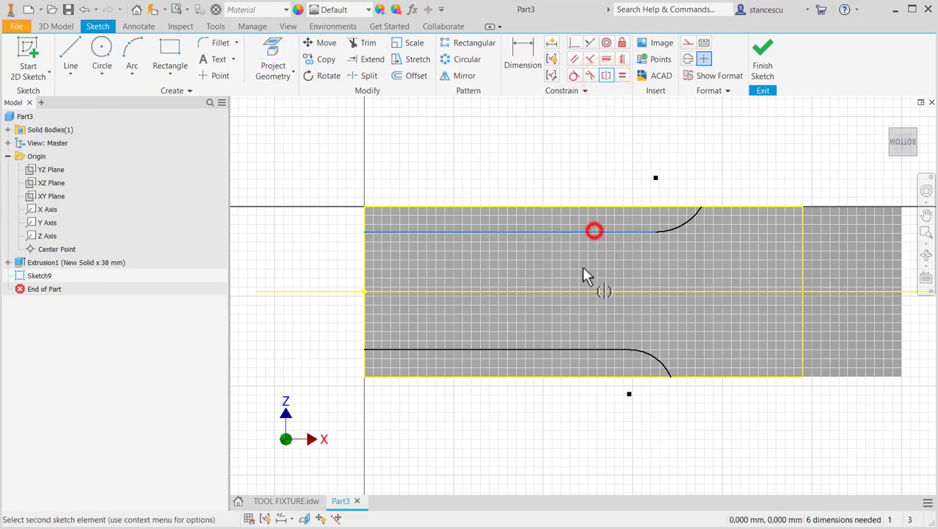
{"action": "left_click", "coordinate": [577, 350]}
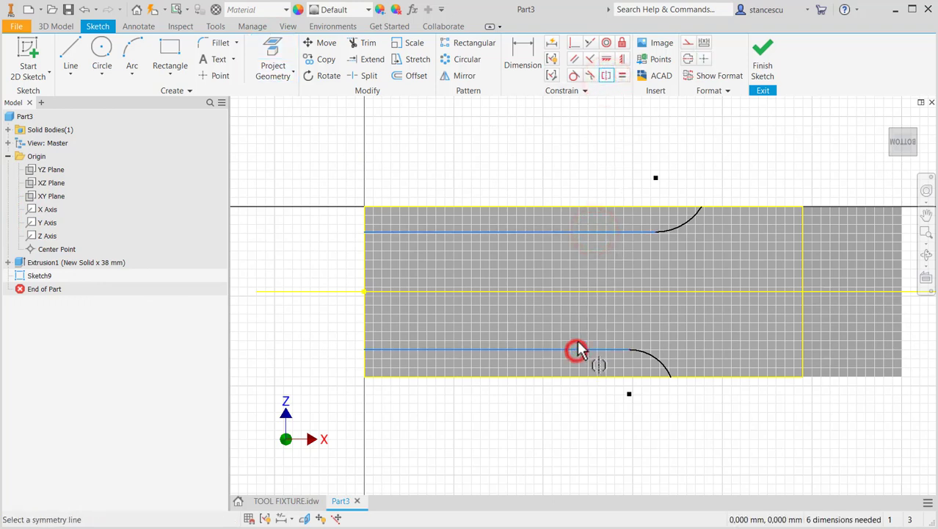
{"action": "left_click", "coordinate": [576, 291]}
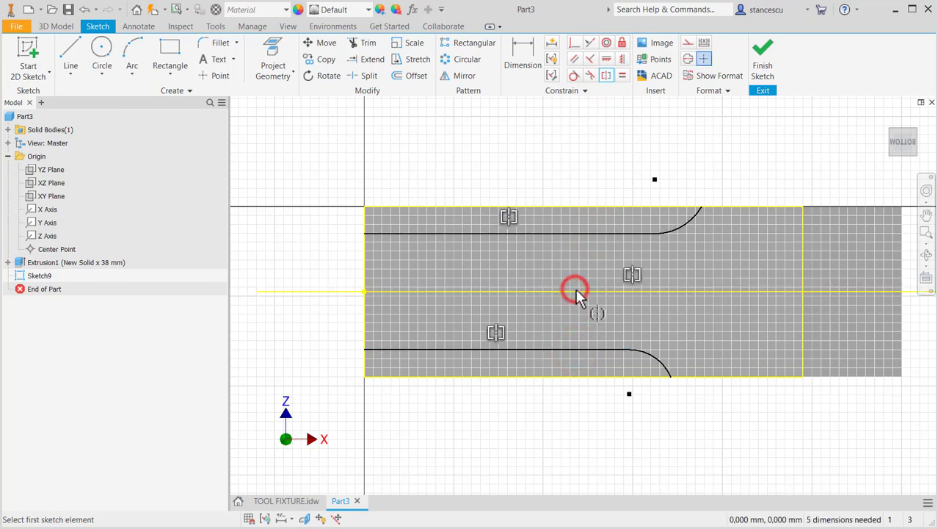
{"action": "left_click", "coordinate": [685, 226]}
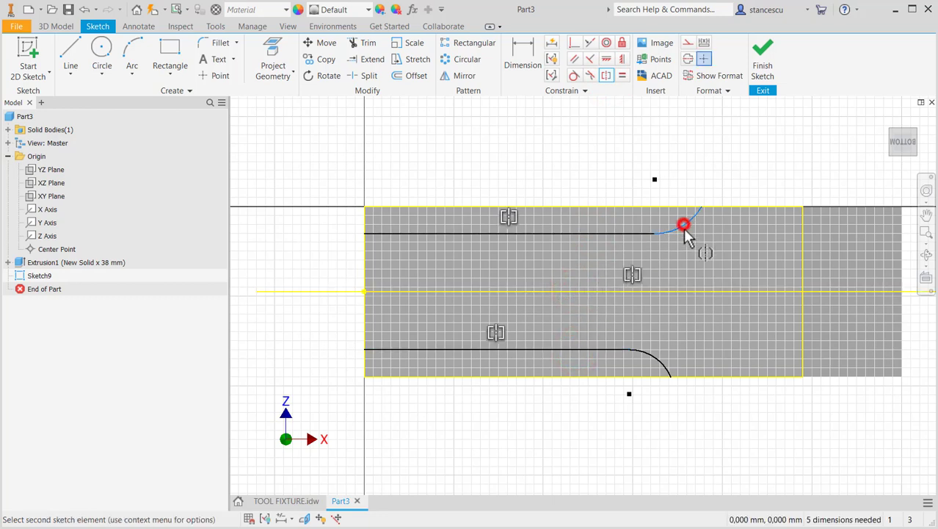
{"action": "left_click", "coordinate": [652, 356]}
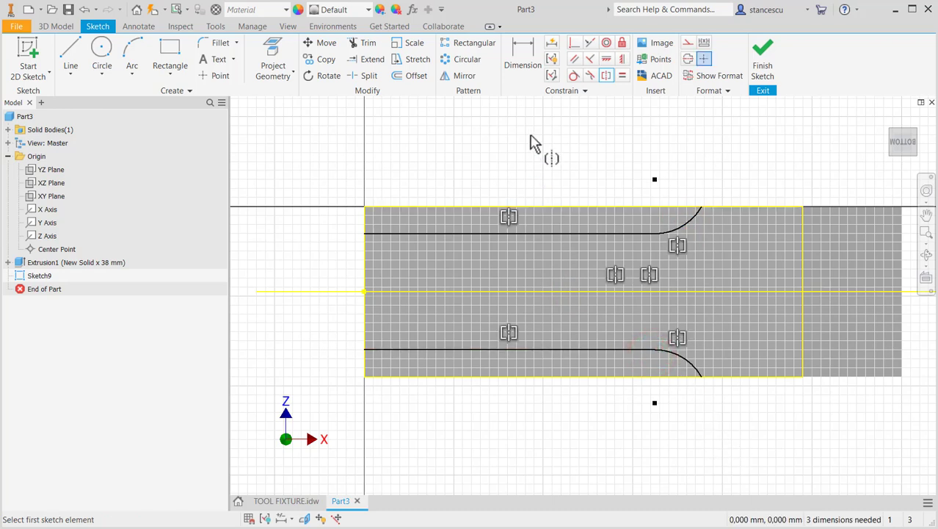
Step: Check the narrow section's width in TOOL FIXTURE.idw and dimension the distance between the two horizontal lines as 24 mm
{"action": "left_click", "coordinate": [526, 62]}
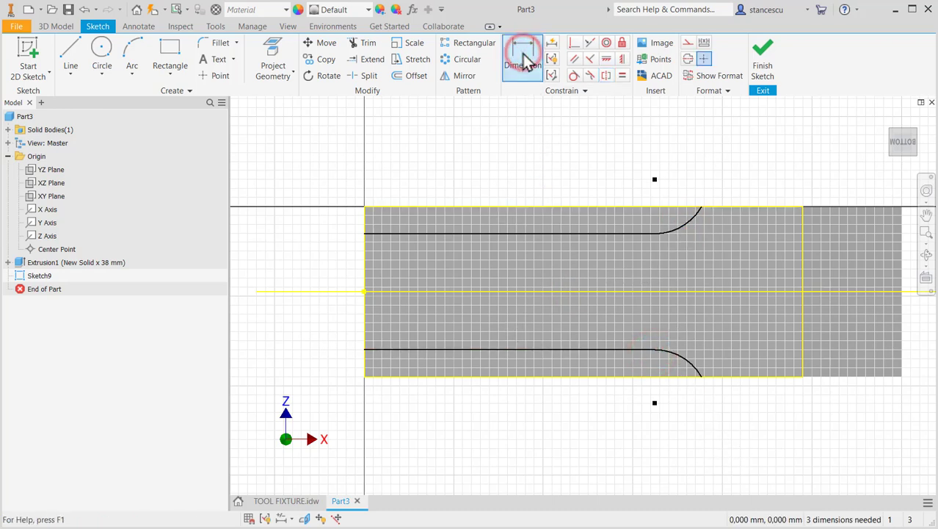
{"action": "left_click", "coordinate": [294, 501]}
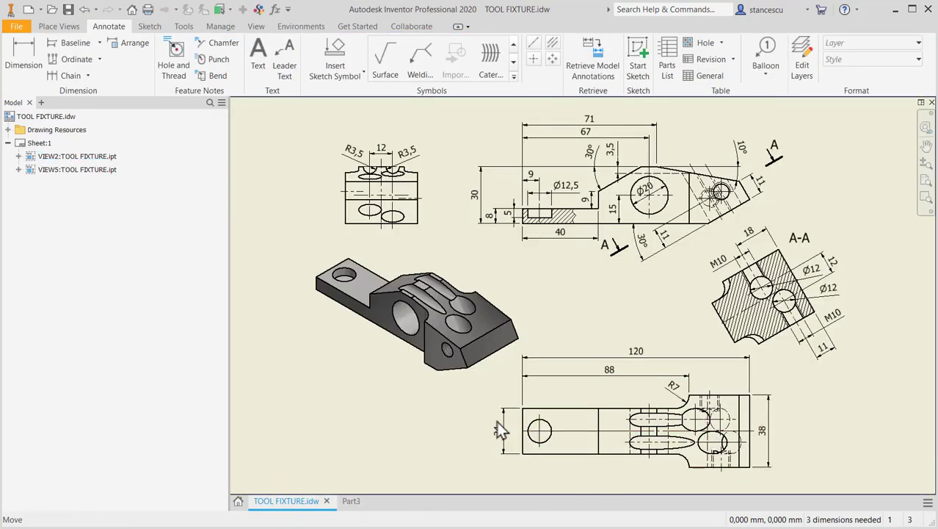
{"action": "left_click", "coordinate": [351, 502]}
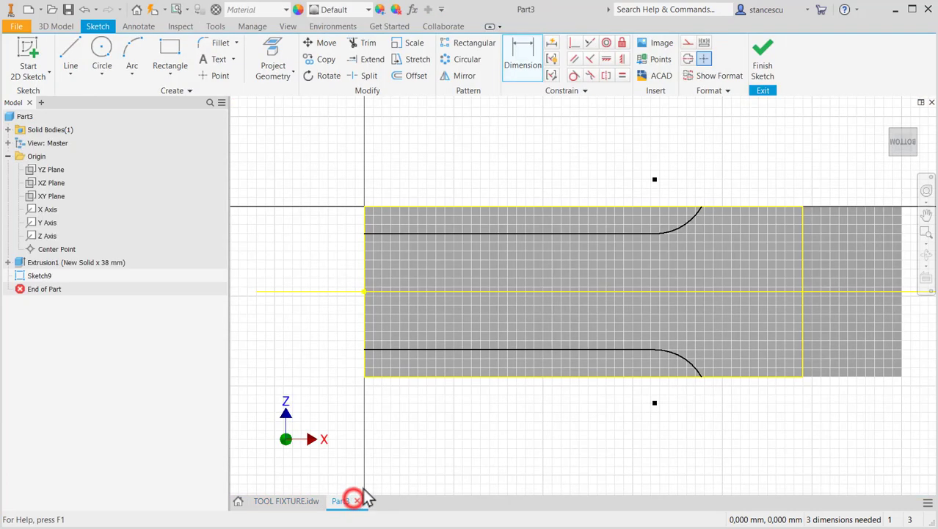
{"action": "left_click", "coordinate": [469, 233]}
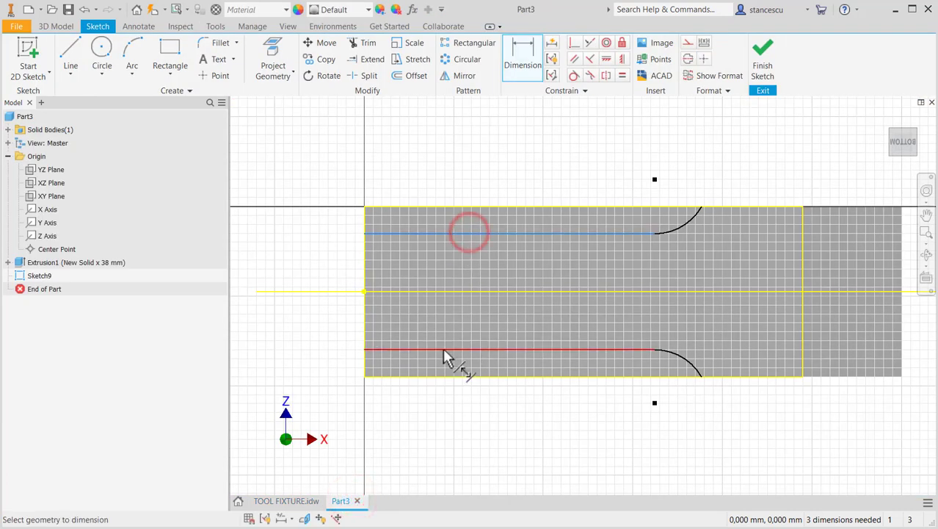
{"action": "left_click", "coordinate": [443, 350]}
{"action": "left_click", "coordinate": [328, 270]}
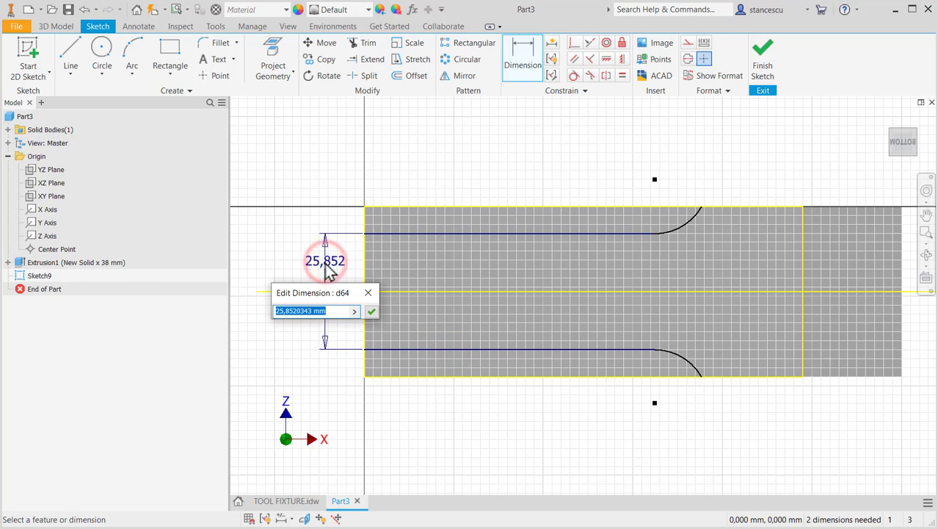
{"action": "type", "text": "24"}
{"action": "key", "text": "Return"}
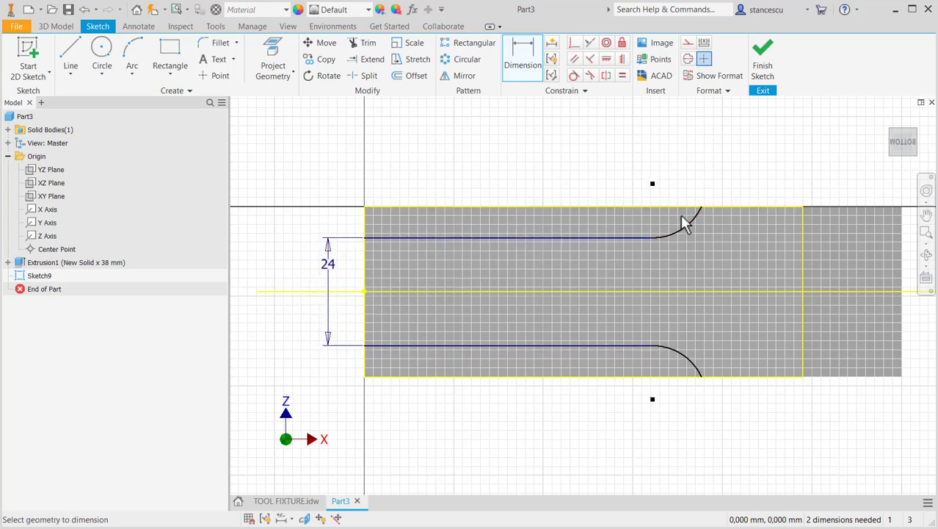
Step: Dimension the horizontal distance from the left edge to the upper arc's outer endpoint as 88 mm
{"action": "left_click", "coordinate": [702, 207]}
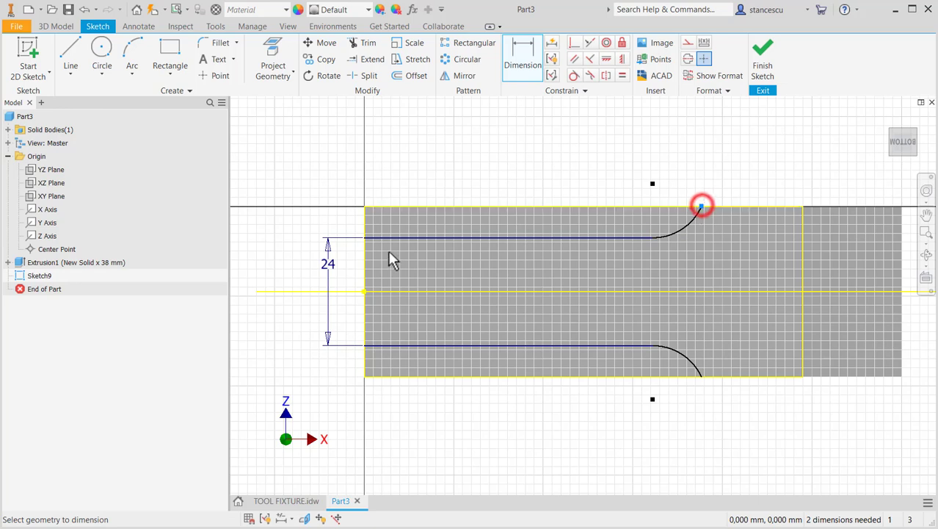
{"action": "left_click", "coordinate": [367, 215]}
{"action": "left_click", "coordinate": [533, 160]}
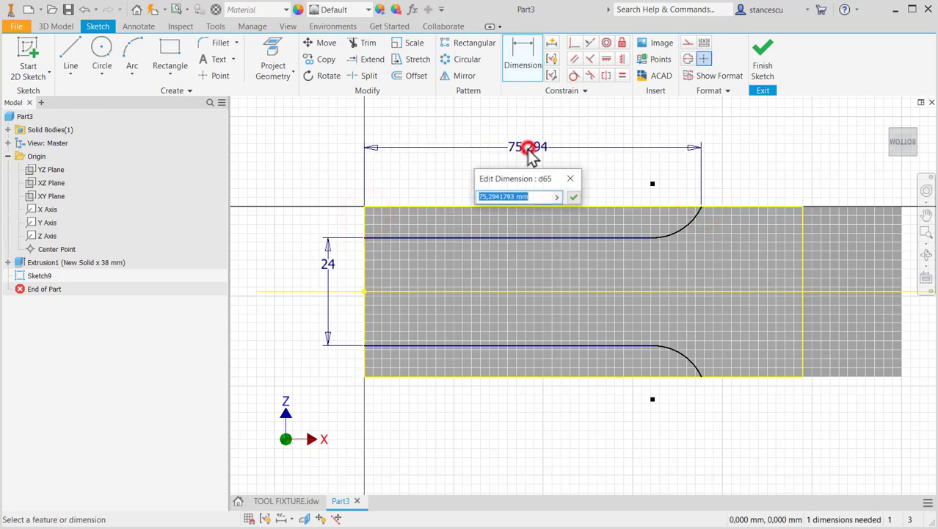
{"action": "type", "text": "88"}
{"action": "key", "text": "Return"}
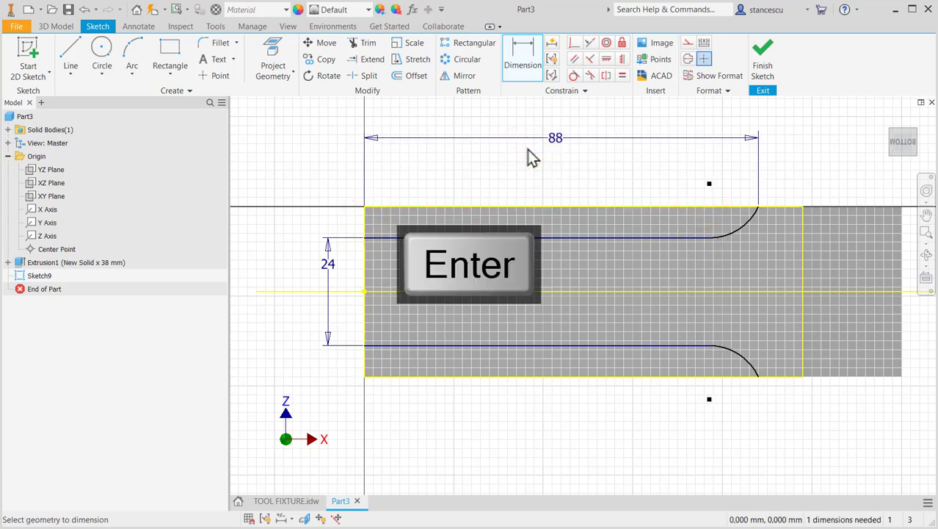
Step: Dimension the lower arc's radius as 7 mm and finish the sketch
{"action": "left_click", "coordinate": [740, 354]}
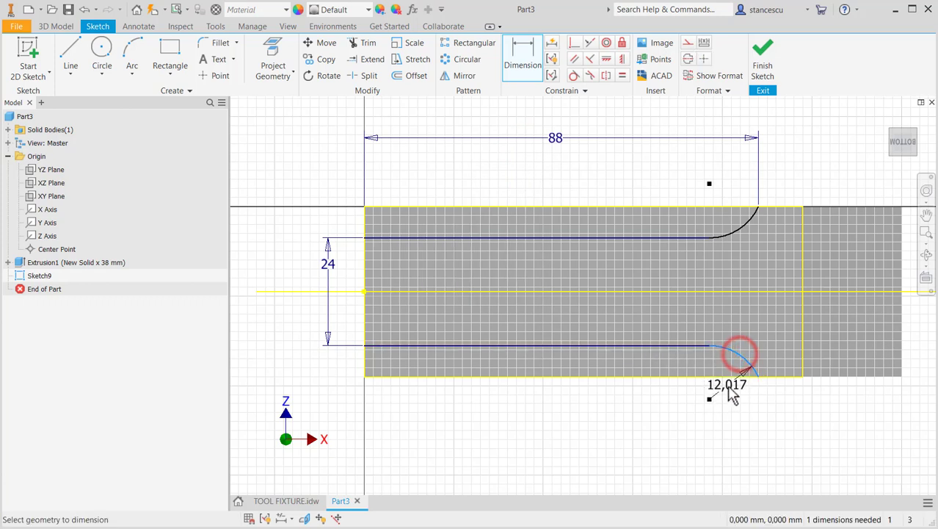
{"action": "left_click", "coordinate": [725, 387]}
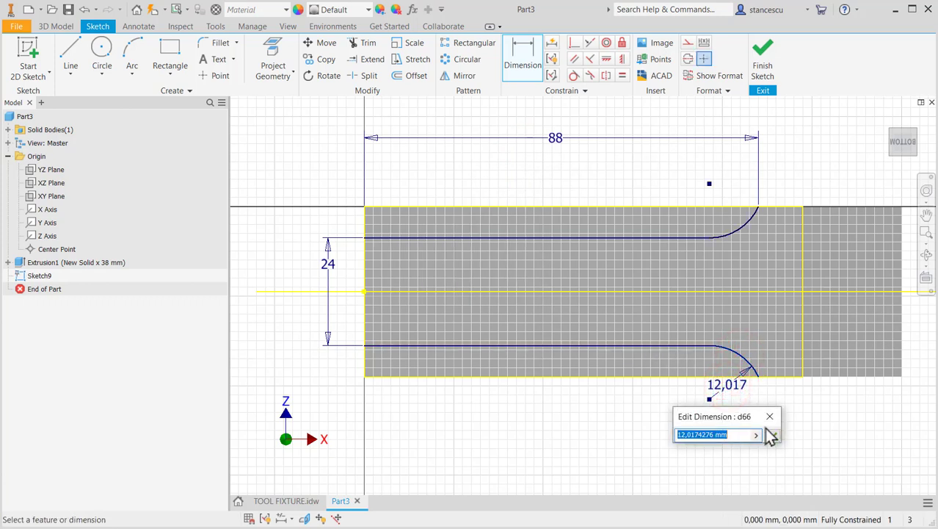
{"action": "key", "text": "Return"}
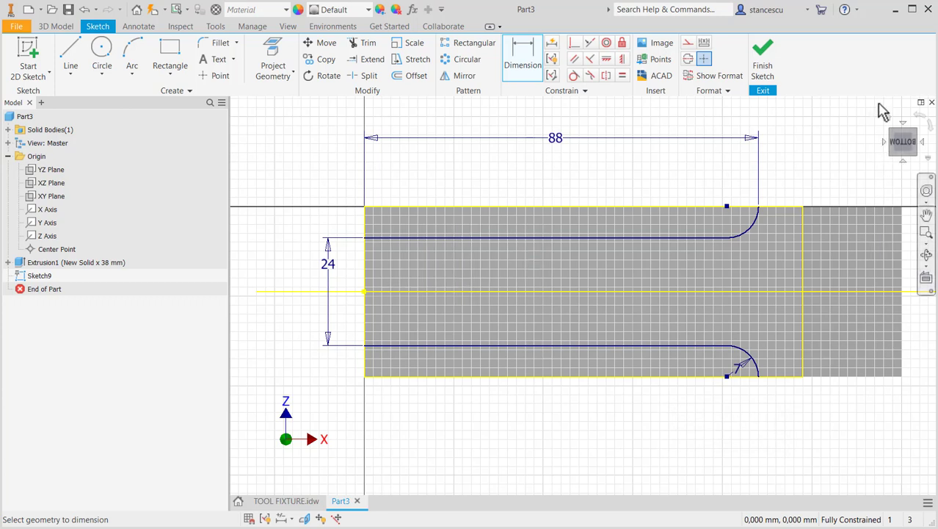
{"action": "left_click", "coordinate": [763, 59]}
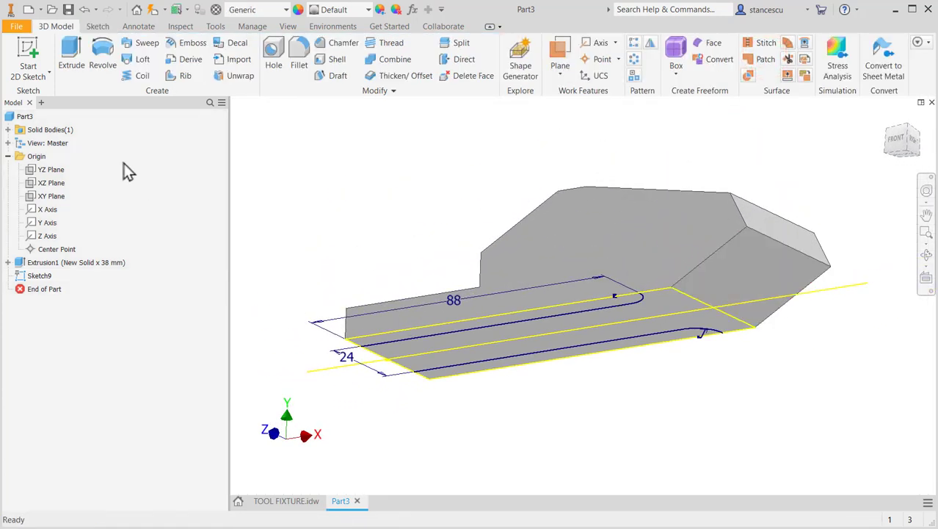
Step: Extrude the two side strips of the outline as a Through All cut, with the direction flipped into the body
{"action": "left_click", "coordinate": [71, 55]}
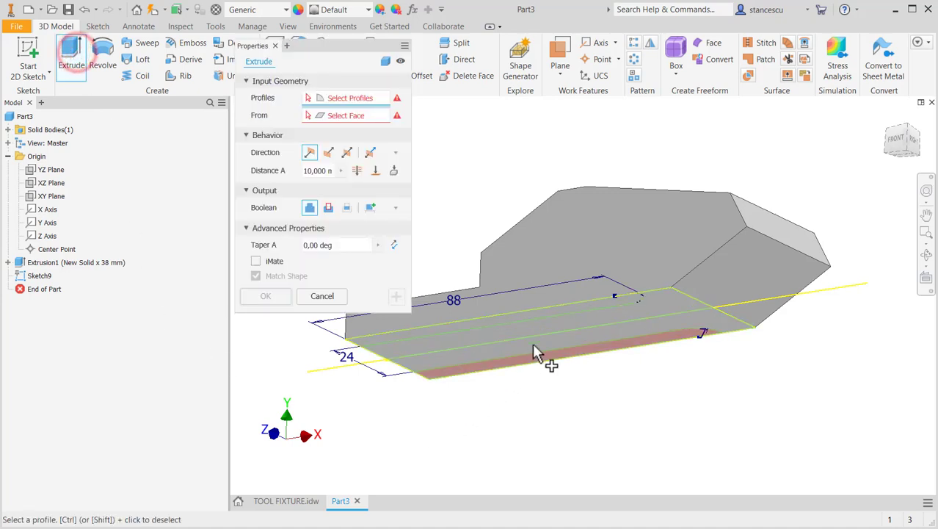
{"action": "scroll", "coordinate": [568, 306], "scroll_direction": "down", "scroll_amount": 5}
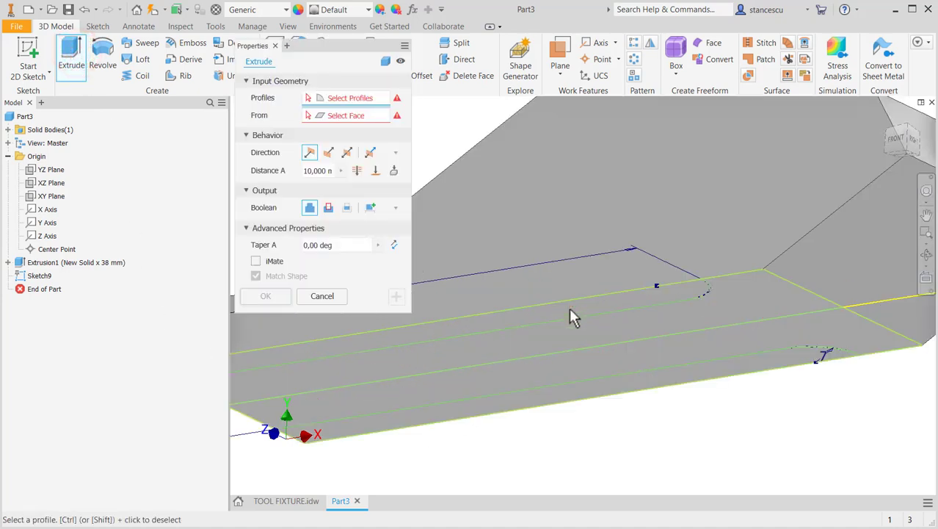
{"action": "left_click", "coordinate": [583, 303]}
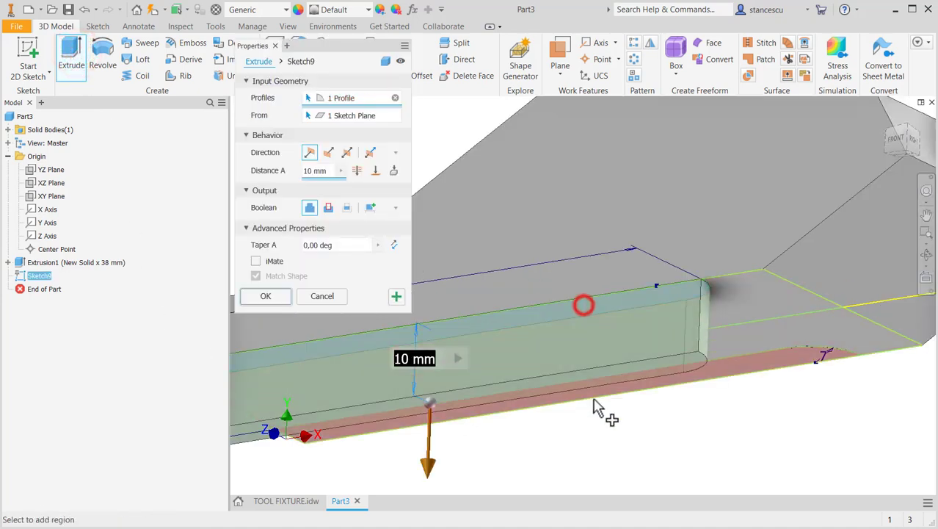
{"action": "left_click", "coordinate": [770, 365]}
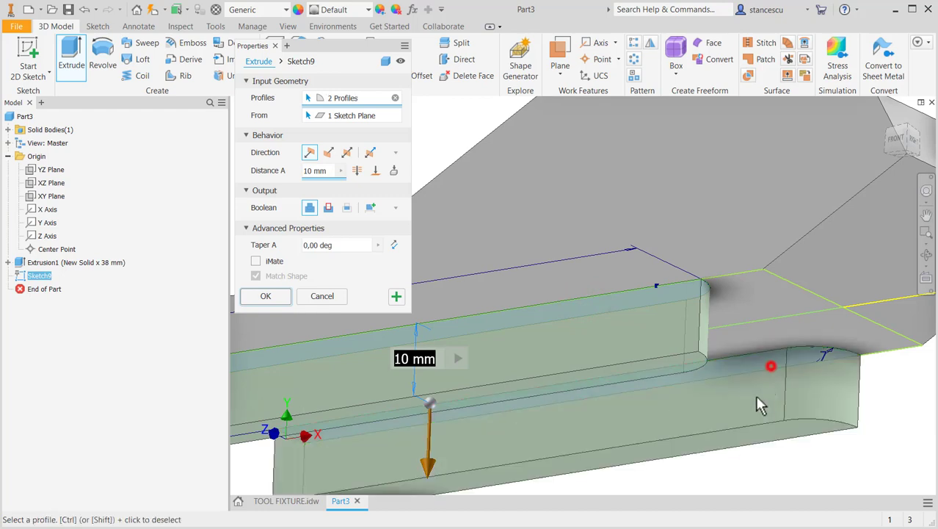
{"action": "left_click", "coordinate": [328, 156]}
{"action": "left_click", "coordinate": [328, 207]}
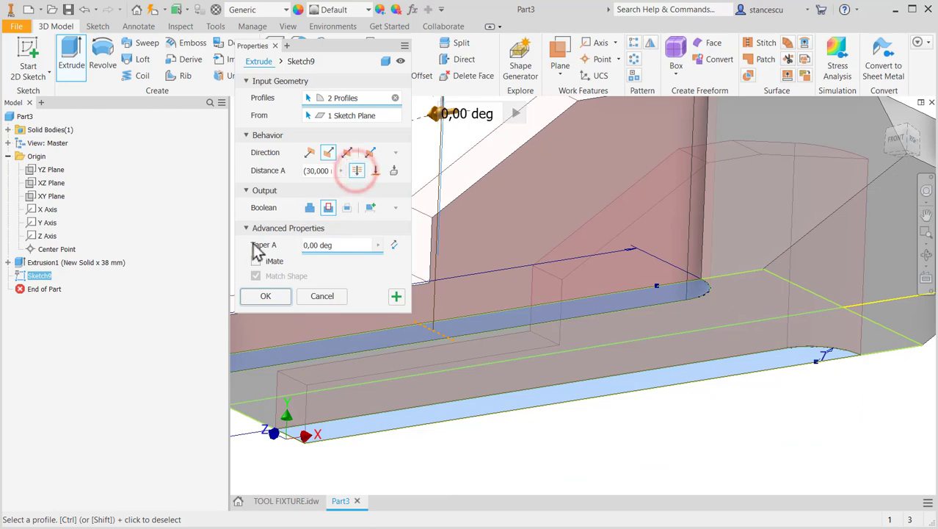
{"action": "left_click", "coordinate": [262, 294]}
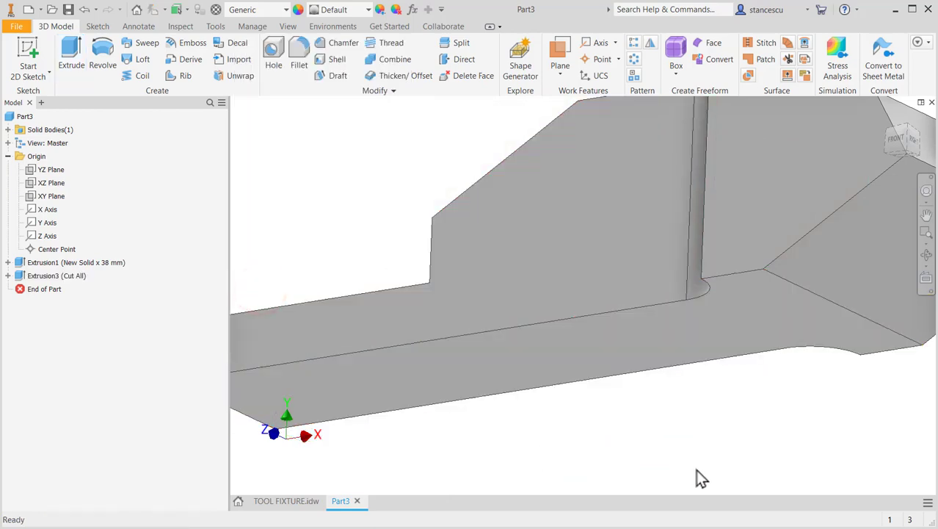
{"action": "key", "text": "F6"}
Step: Examine the views in TOOL FIXTURE.idw for the diameter, depth and position of the blind hole in the thin end
{"action": "left_click", "coordinate": [294, 502]}
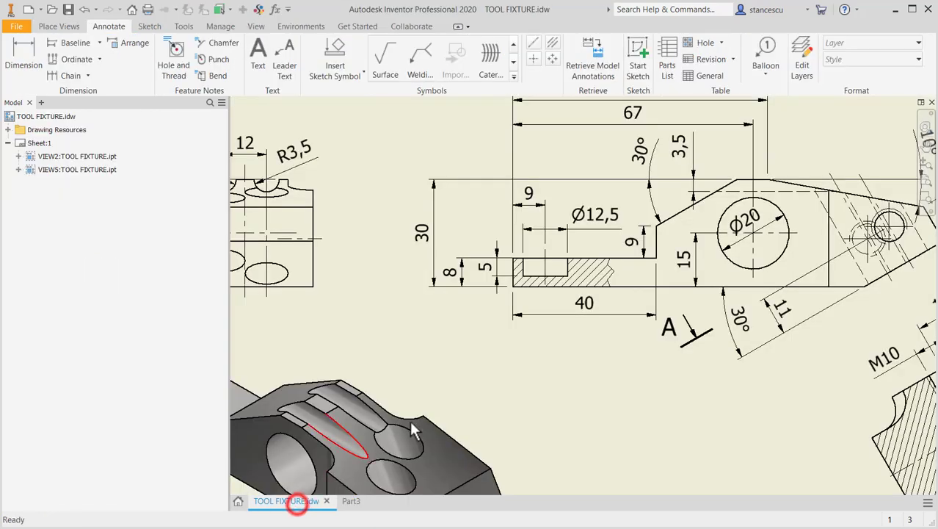
{"action": "left_click", "coordinate": [548, 250]}
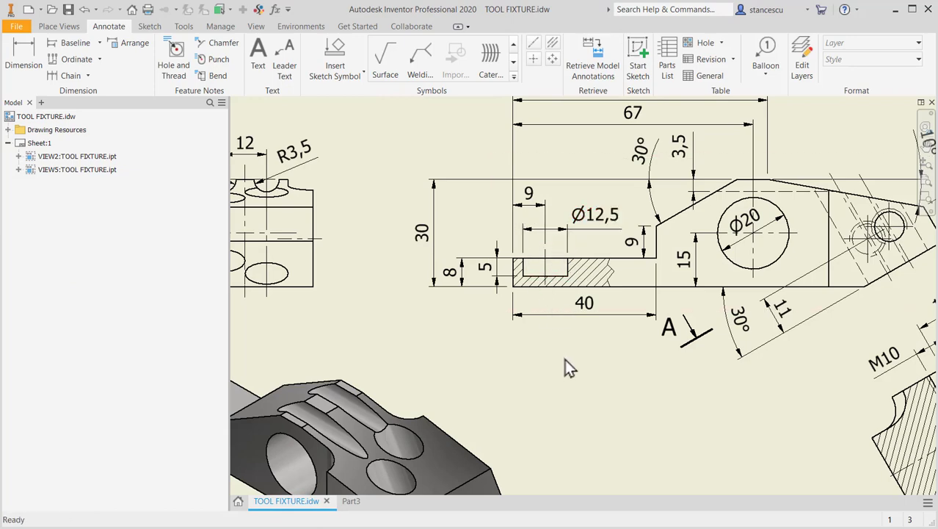
{"action": "middle_click_drag", "start_coordinate": [565, 356], "coordinate": [649, 156]}
{"action": "scroll", "coordinate": [643, 250], "scroll_direction": "down", "scroll_amount": 3}
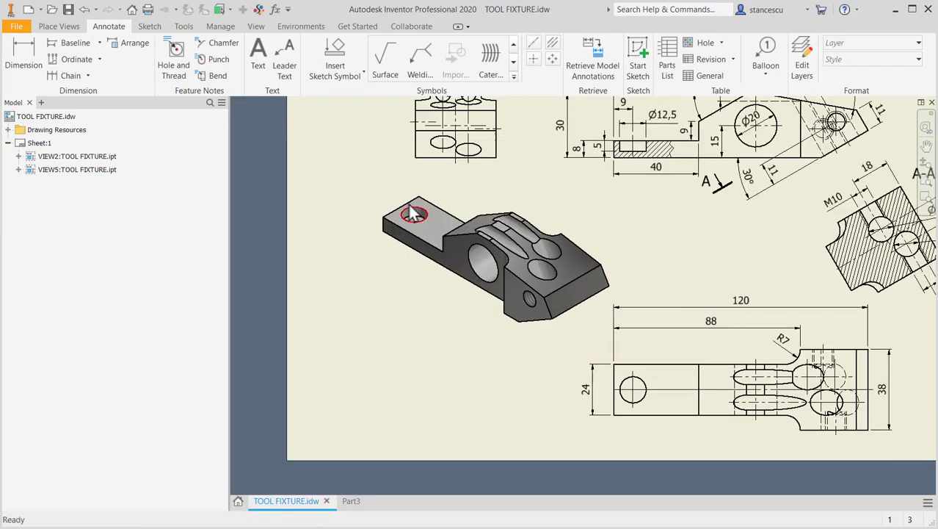
{"action": "scroll", "coordinate": [412, 220], "scroll_direction": "up", "scroll_amount": 3}
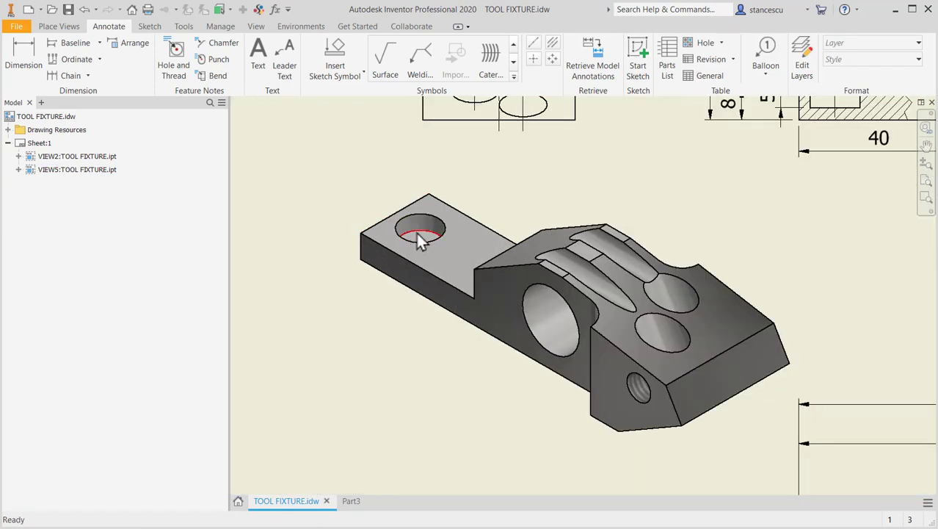
{"action": "middle_click_drag", "start_coordinate": [770, 224], "coordinate": [657, 351]}
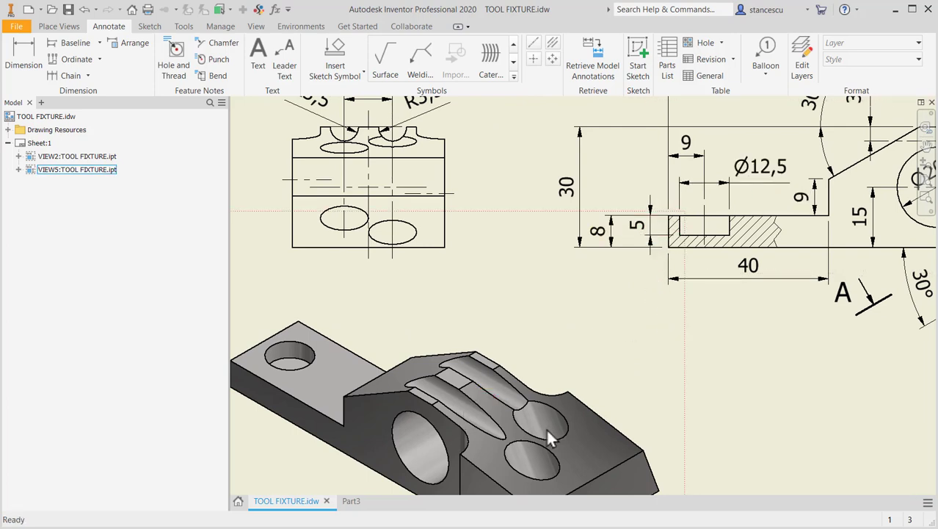
{"action": "middle_click_drag", "start_coordinate": [666, 373], "coordinate": [616, 171]}
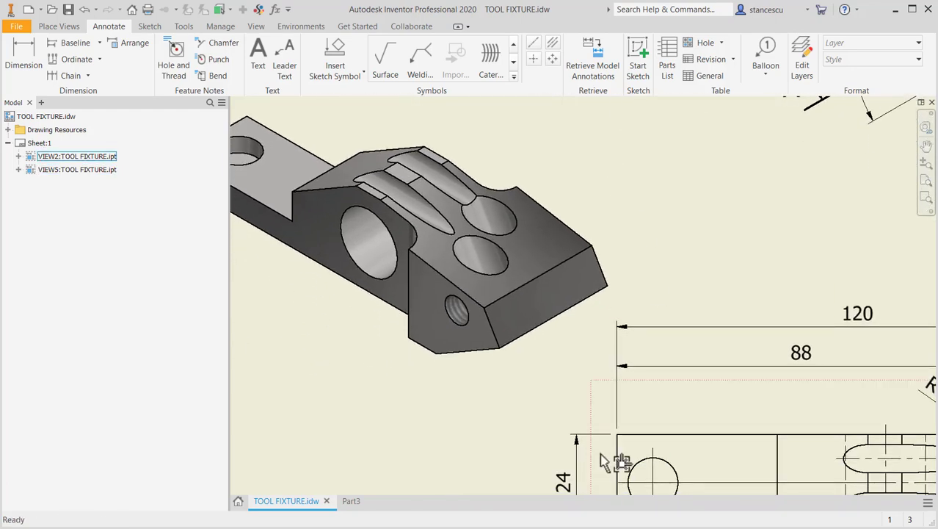
{"action": "middle_click_drag", "start_coordinate": [664, 433], "coordinate": [674, 357]}
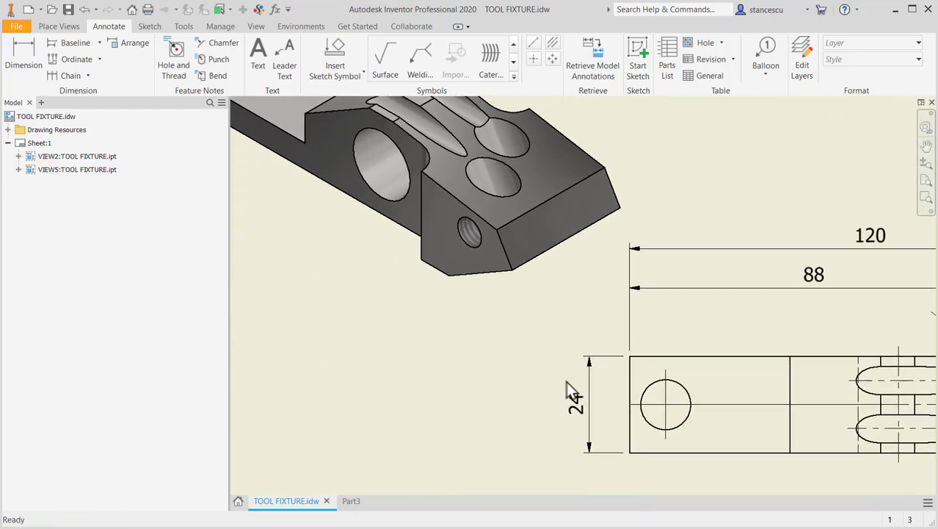
Step: Start a sketch on the thin end's top face in Part3 and place a point about 20 mm from the left edge
{"action": "left_click", "coordinate": [354, 500]}
{"action": "left_click", "coordinate": [440, 259]}
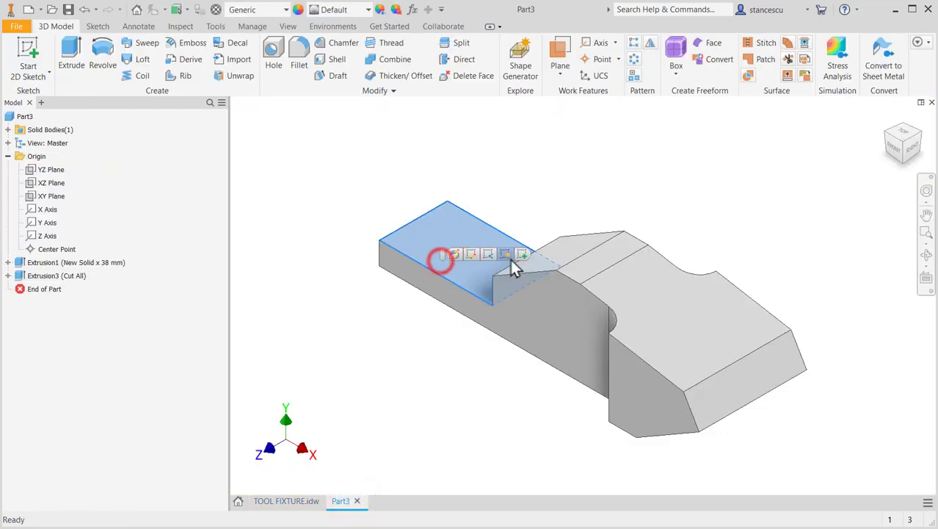
{"action": "left_click", "coordinate": [527, 254]}
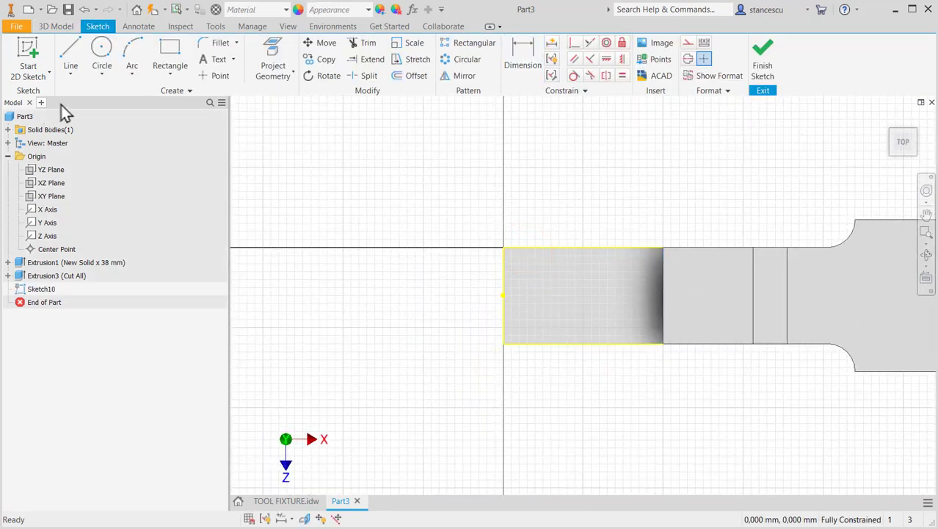
{"action": "left_click", "coordinate": [213, 75]}
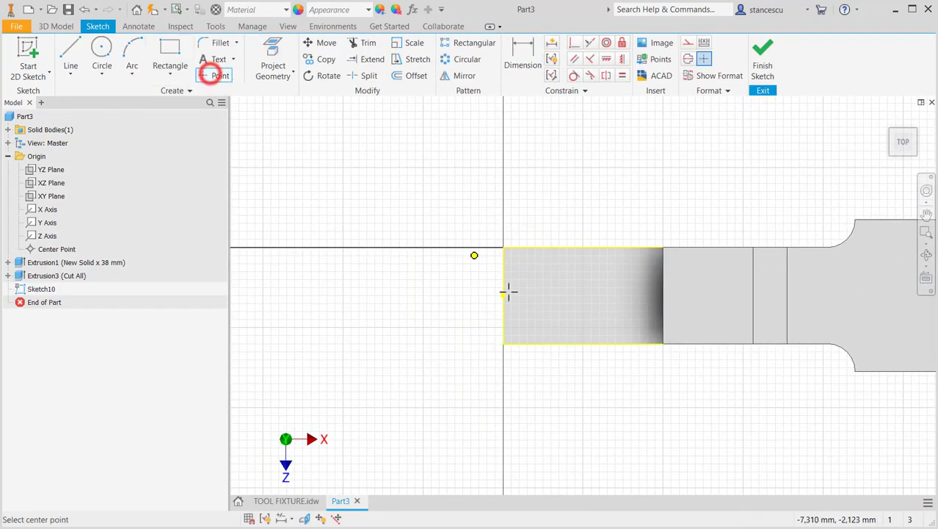
{"action": "left_click", "coordinate": [582, 286]}
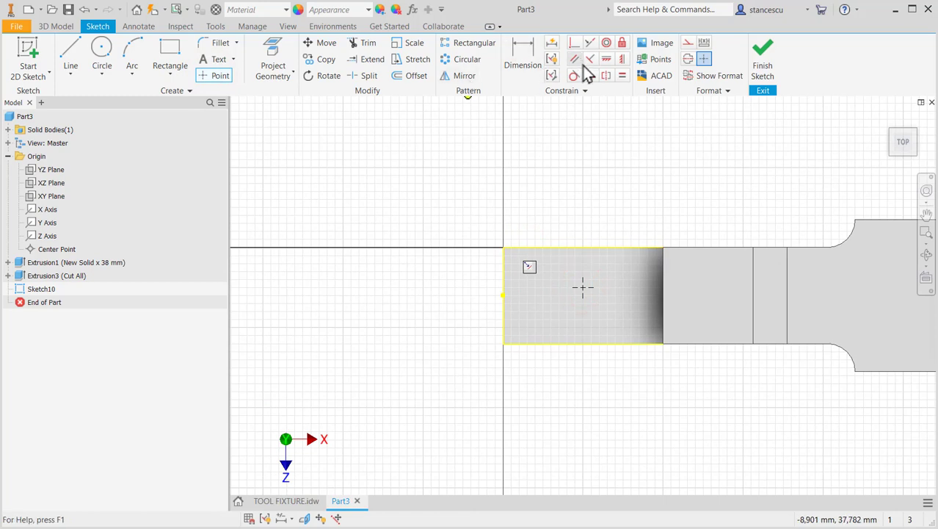
Step: Constrain the sketch point horizontally to the projected point at the middle of the left edge
{"action": "left_click", "coordinate": [610, 59]}
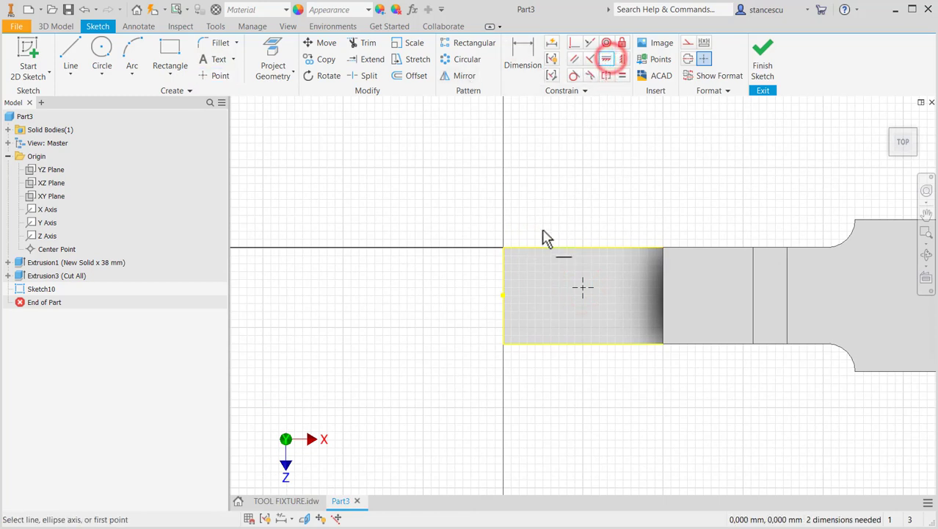
{"action": "left_click", "coordinate": [503, 296]}
{"action": "left_click", "coordinate": [582, 293]}
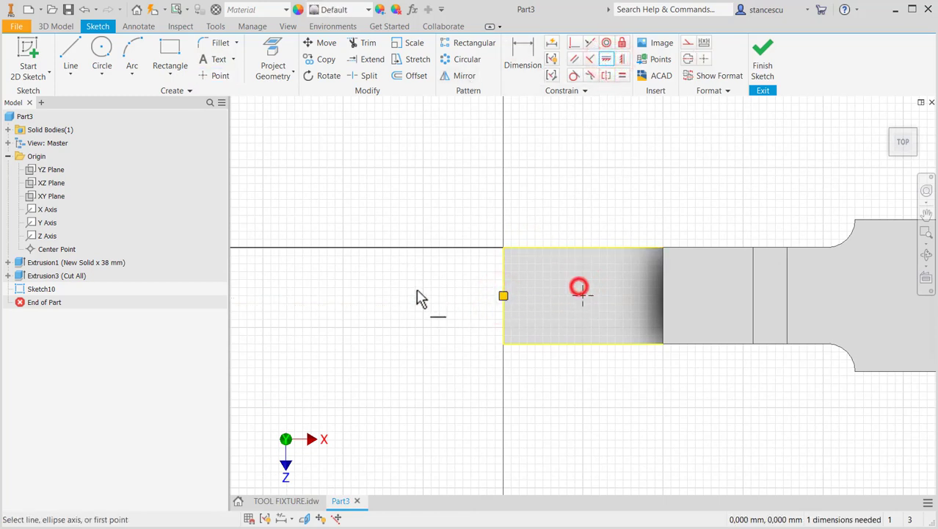
Step: Dimension the sketch point 9 mm from the projected point on the left edge and finish the sketch
{"action": "left_click", "coordinate": [524, 55]}
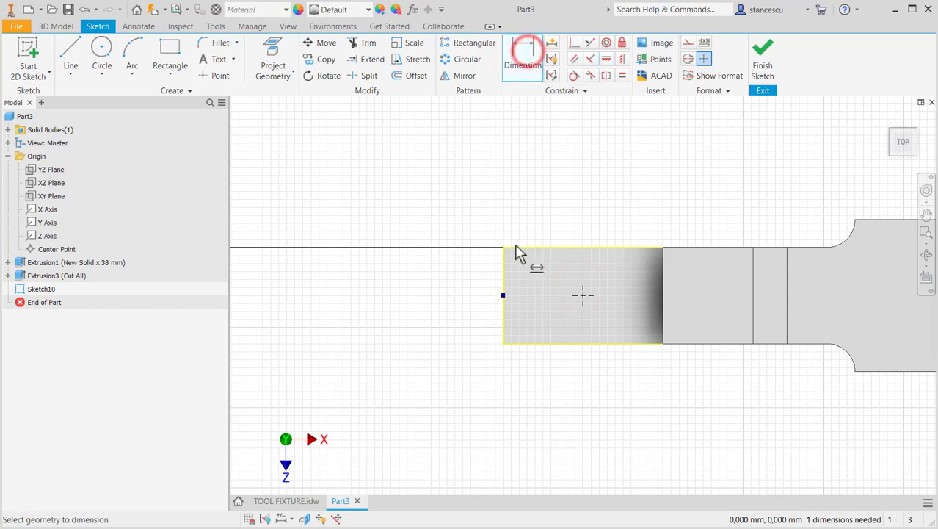
{"action": "left_click", "coordinate": [579, 295]}
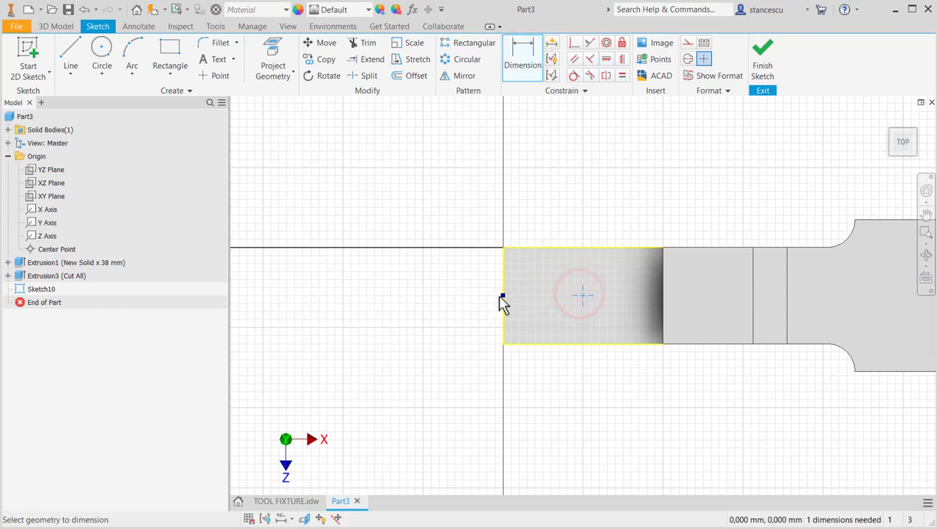
{"action": "left_click", "coordinate": [502, 295]}
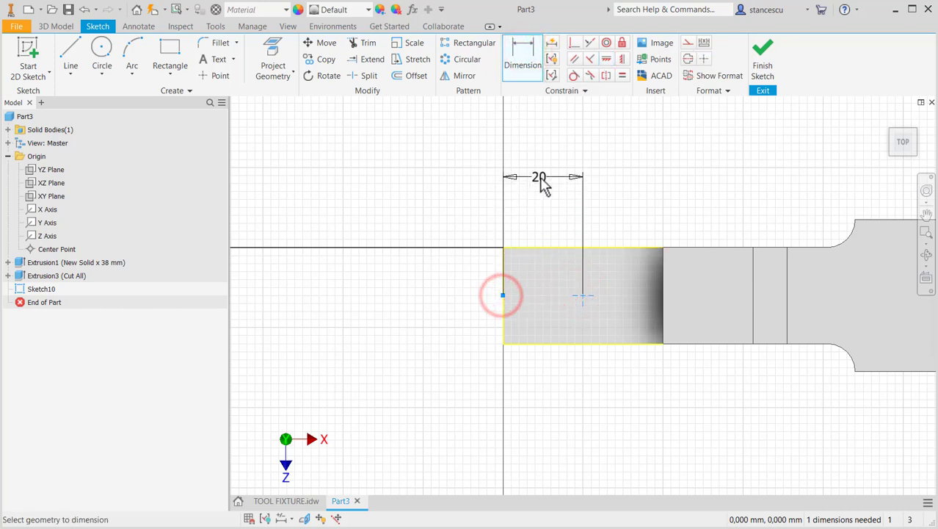
{"action": "left_click", "coordinate": [540, 179]}
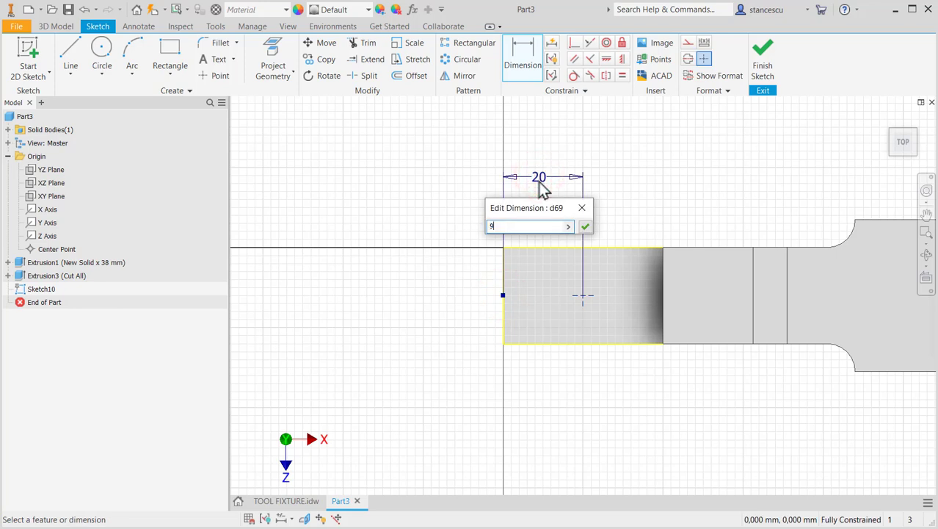
{"action": "type", "text": "9"}
{"action": "key", "text": "Return"}
{"action": "left_click", "coordinate": [764, 58]}
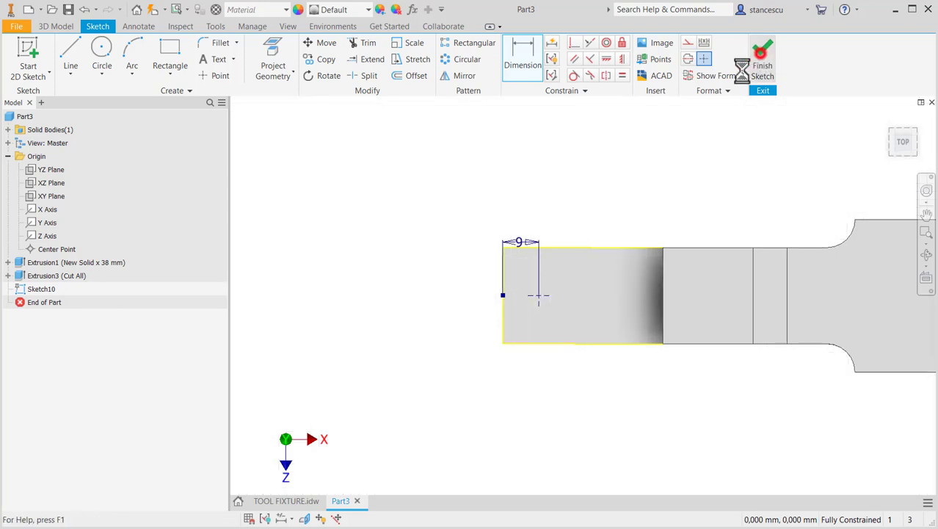
Step: Create a simple hole at the sketch point with a flat drill point, 12.5 mm diameter and 5 mm depth
{"action": "left_click", "coordinate": [273, 53]}
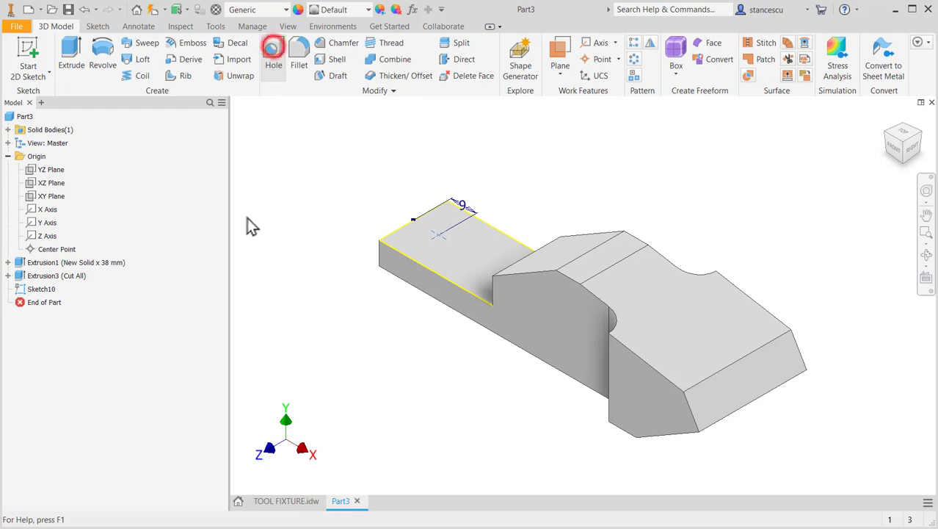
{"action": "left_click", "coordinate": [312, 154]}
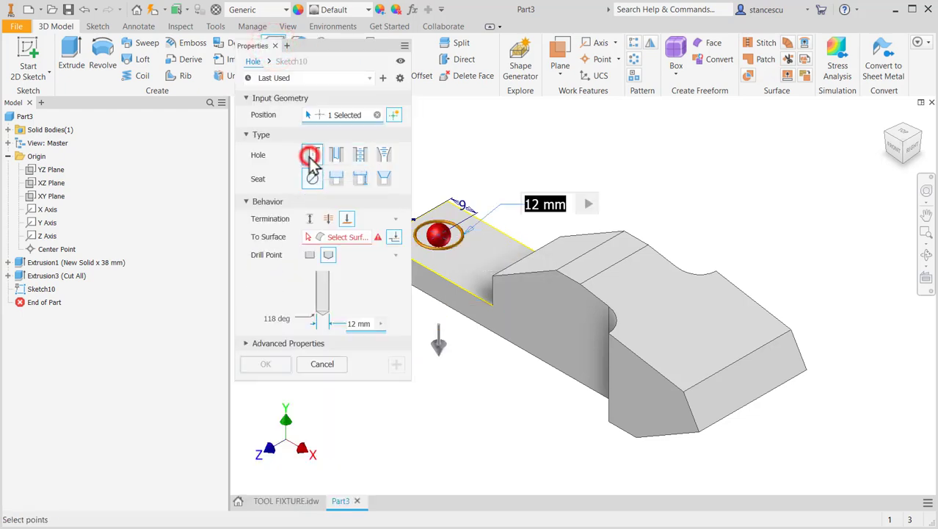
{"action": "left_click", "coordinate": [308, 255]}
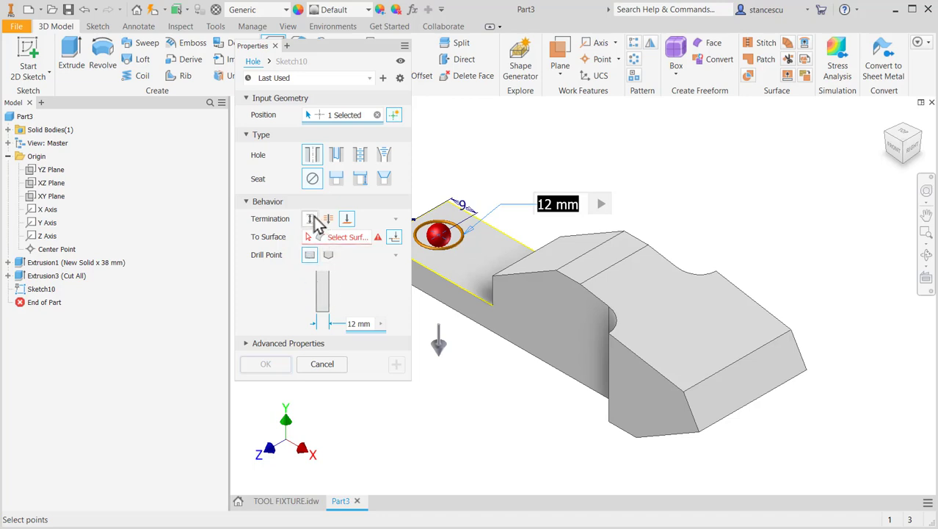
{"action": "left_click", "coordinate": [310, 218]}
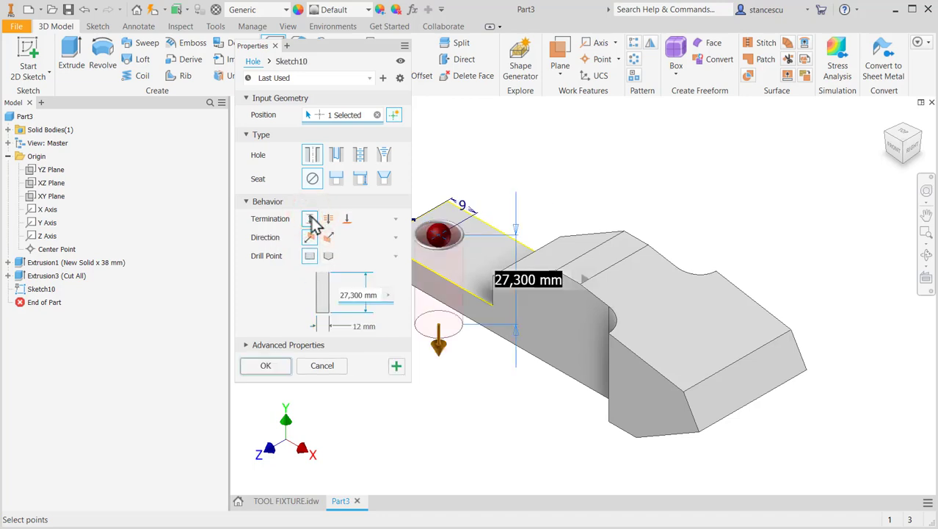
{"action": "type", "text": "5"}
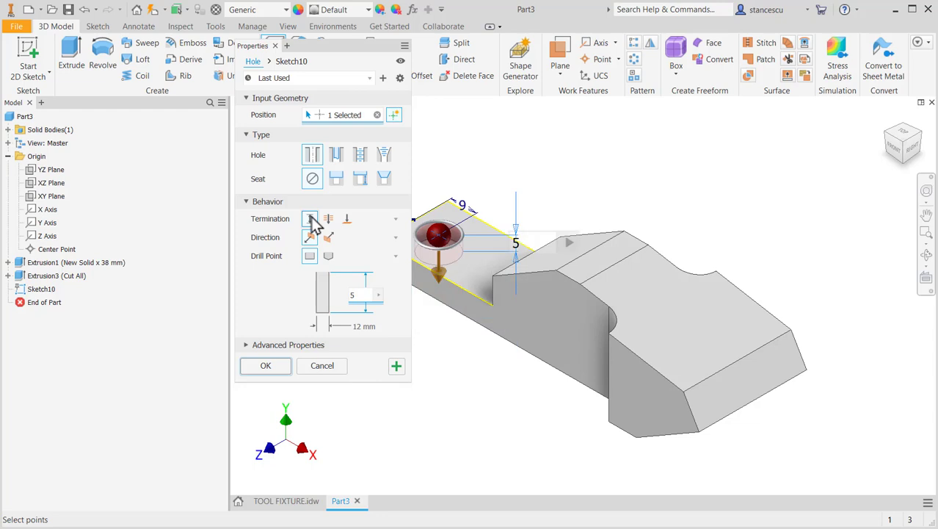
{"action": "left_click", "coordinate": [358, 325]}
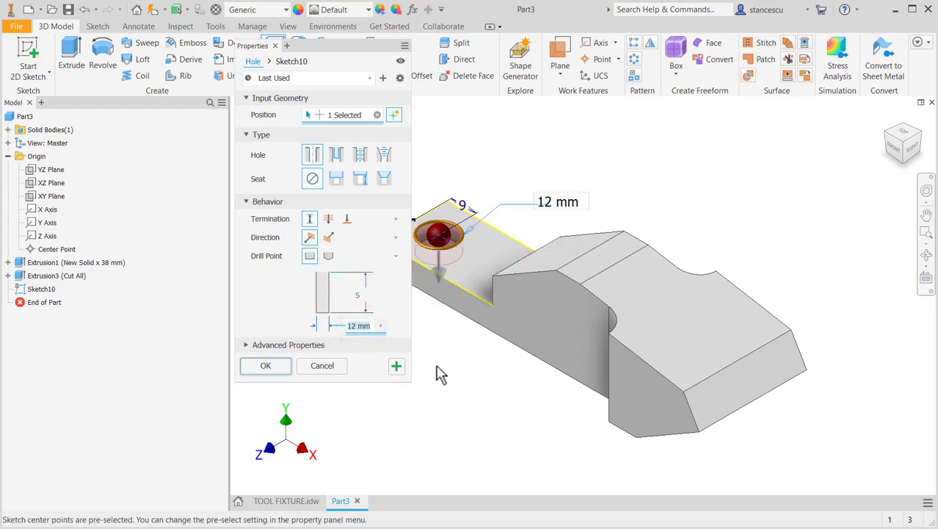
{"action": "type", "text": "12.5"}
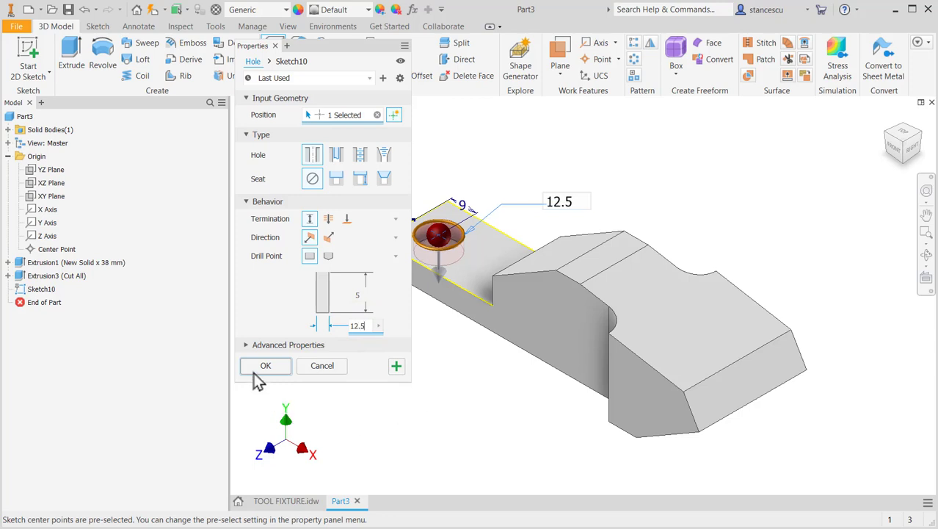
{"action": "left_click", "coordinate": [261, 368]}
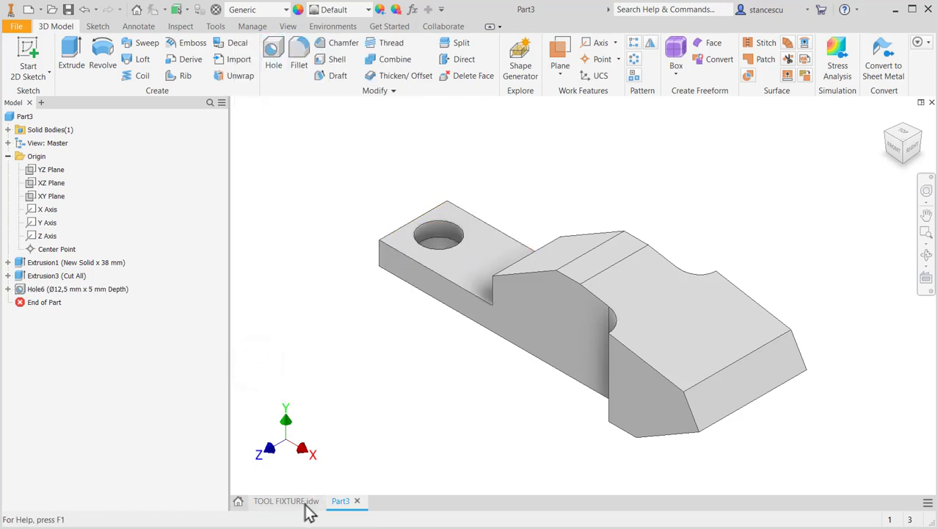
Step: Examine the front view in TOOL FIXTURE.idw for the diameter and position of the large hole through the body
{"action": "left_click", "coordinate": [303, 502]}
{"action": "scroll", "coordinate": [406, 315], "scroll_direction": "up", "scroll_amount": 2}
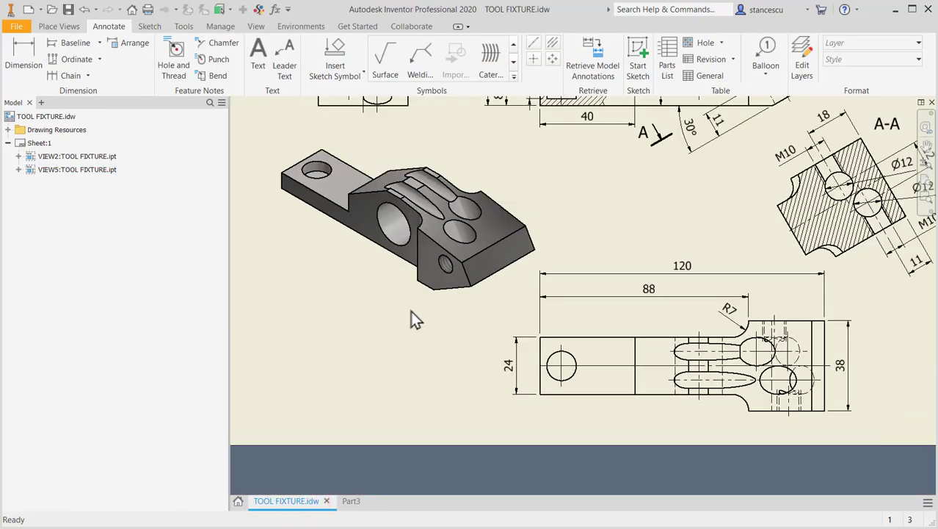
{"action": "mouse_move", "coordinate": [410, 311]}
{"action": "middle_mouse_down"}
{"action": "mouse_move", "coordinate": [444, 312]}
{"action": "mouse_move", "coordinate": [455, 378]}
{"action": "middle_mouse_up"}
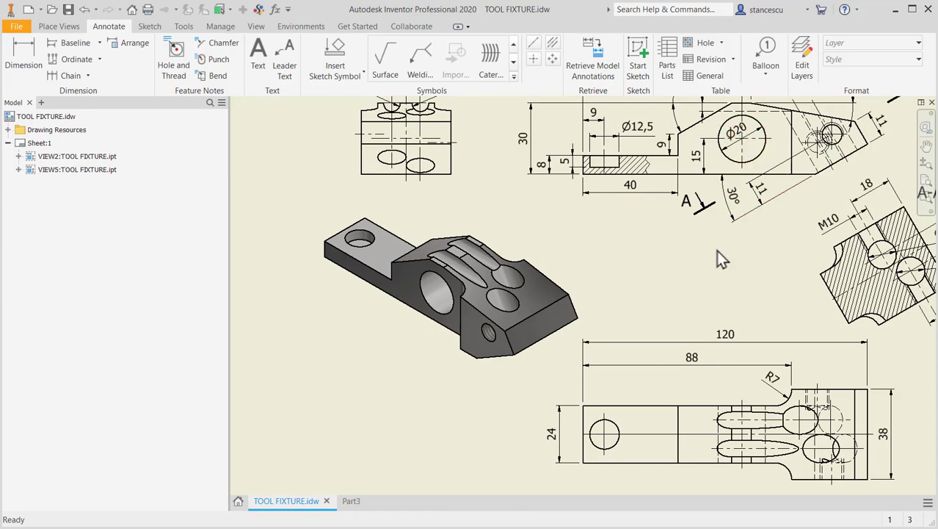
{"action": "middle_click_drag", "start_coordinate": [718, 250], "coordinate": [682, 311]}
{"action": "scroll", "coordinate": [715, 212], "scroll_direction": "down", "scroll_amount": 3}
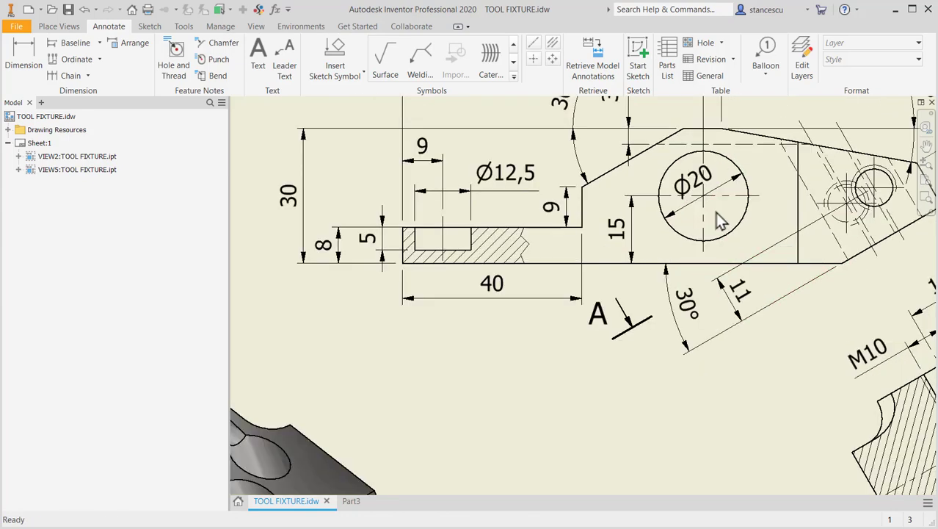
{"action": "left_click", "coordinate": [621, 246]}
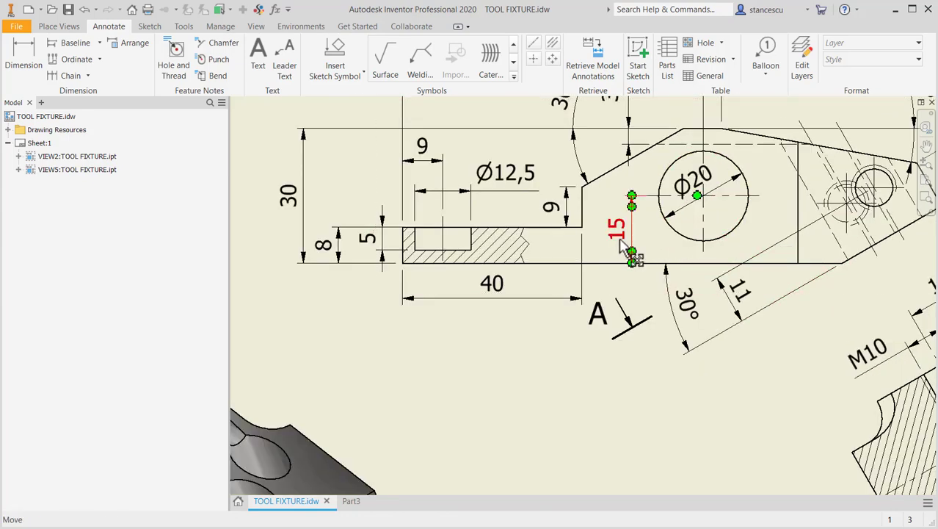
{"action": "middle_click_drag", "start_coordinate": [640, 284], "coordinate": [629, 417]}
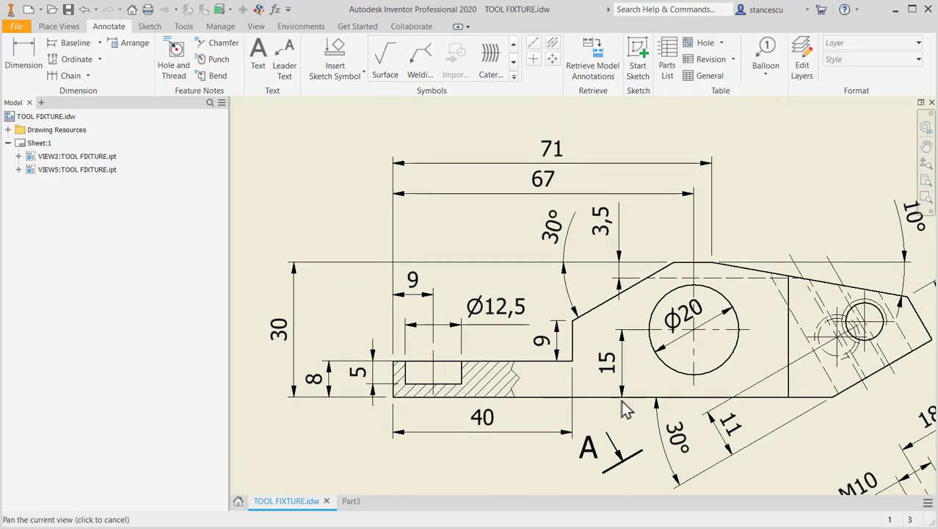
{"action": "left_click", "coordinate": [545, 194]}
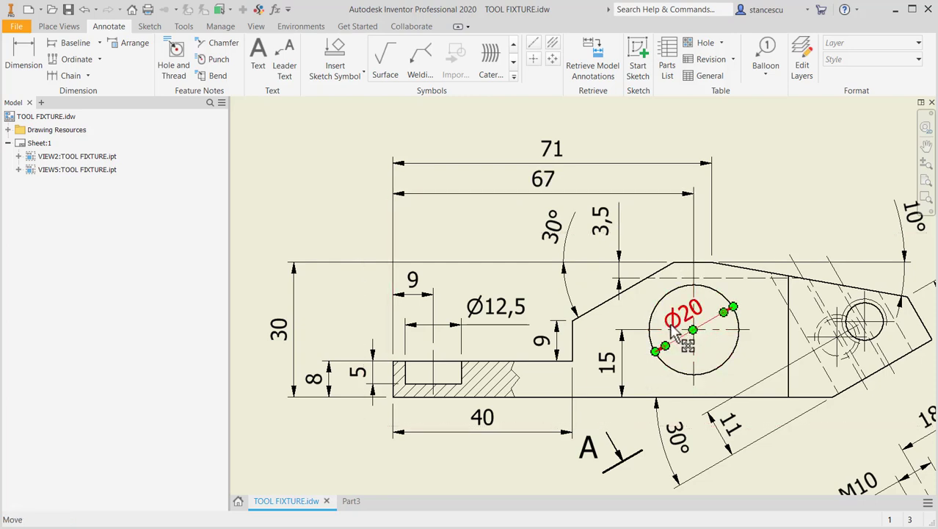
Step: Start a hole on the narrowed body's front side face in Part3 and locate its center 15 mm from the bottom edge
{"action": "left_click", "coordinate": [354, 501]}
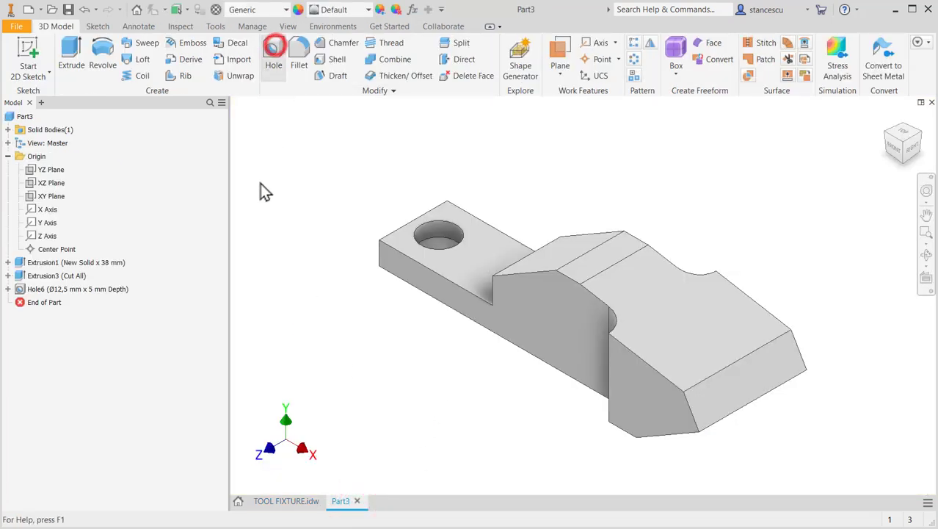
{"action": "left_click", "coordinate": [564, 342]}
{"action": "left_click", "coordinate": [552, 369]}
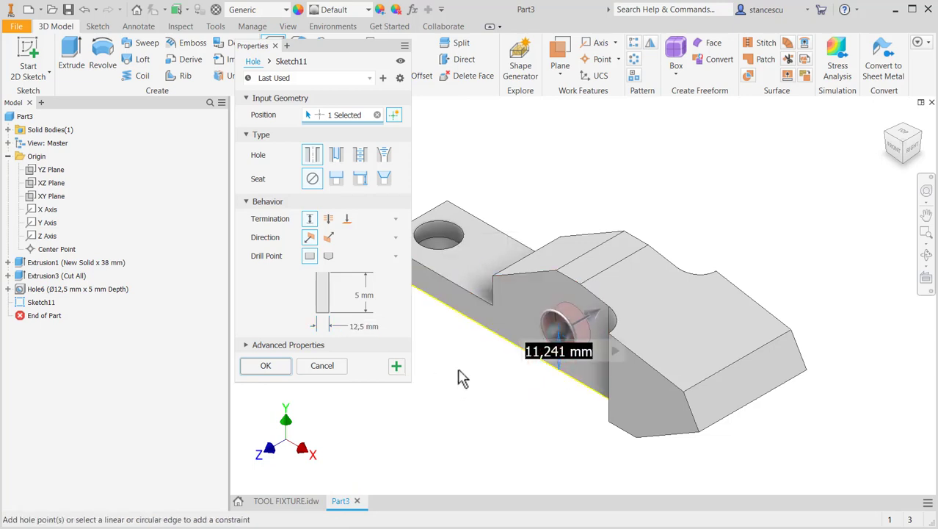
{"action": "type", "text": "15"}
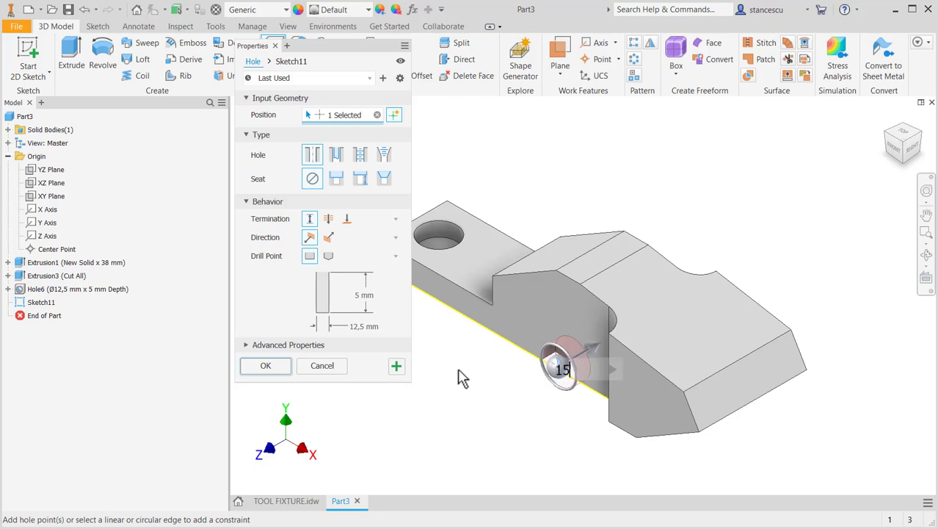
{"action": "key", "text": "Return"}
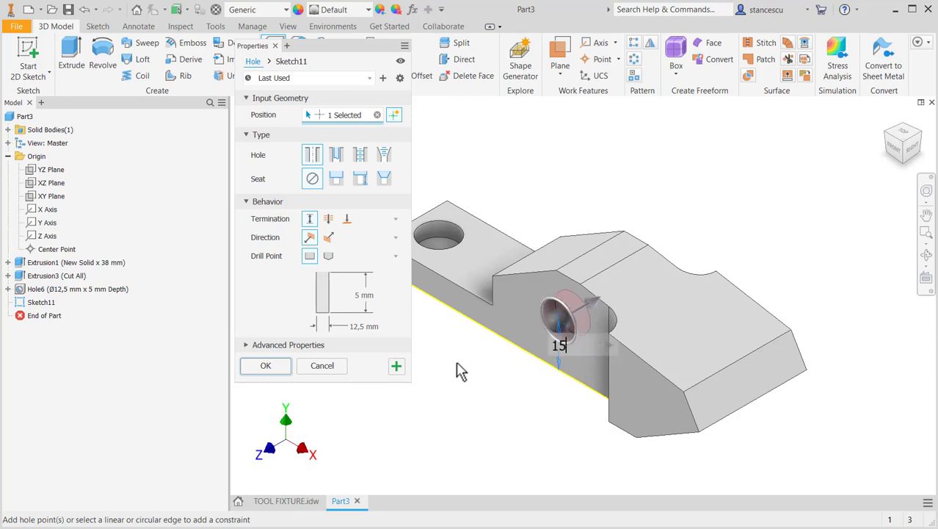
{"action": "key", "text": "Return"}
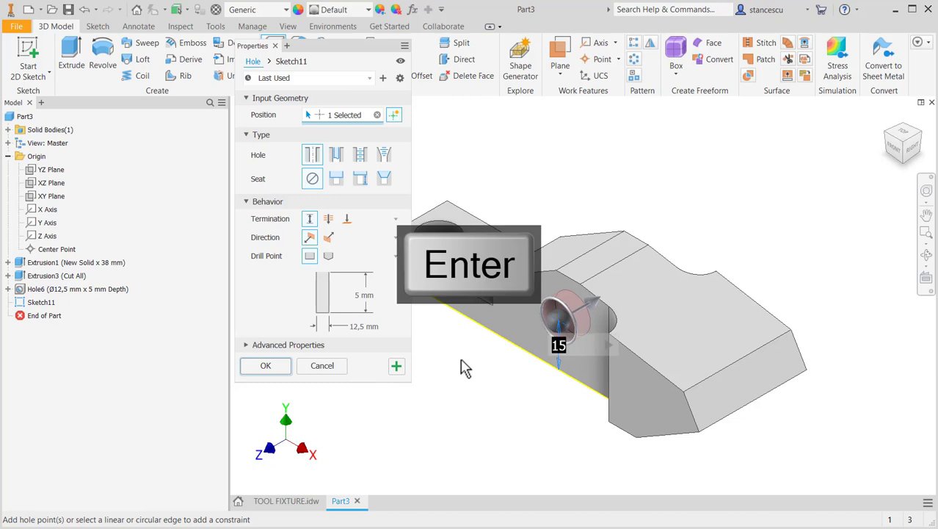
Step: Locate the side-face hole's center 67 mm from the vertical edge at the thin end
{"action": "middle_click_drag", "start_coordinate": [527, 394], "coordinate": [593, 420]}
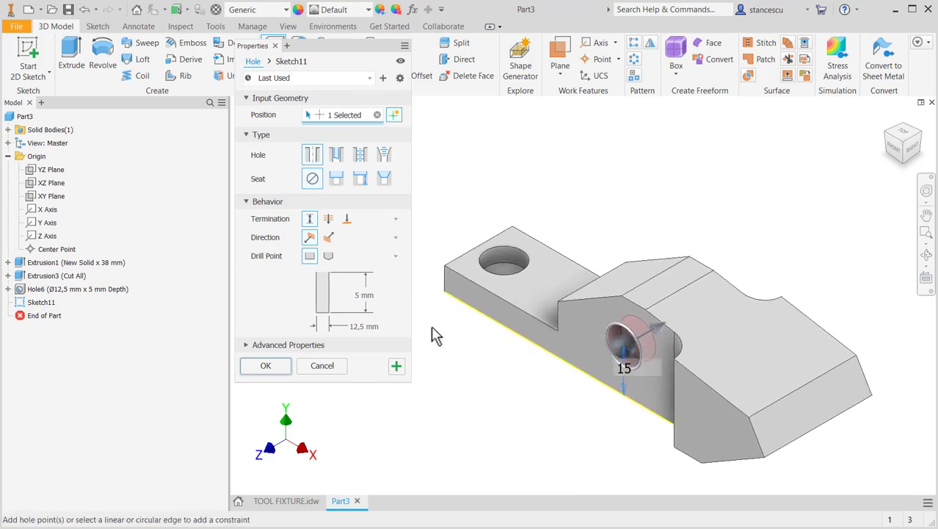
{"action": "left_click", "coordinate": [445, 281]}
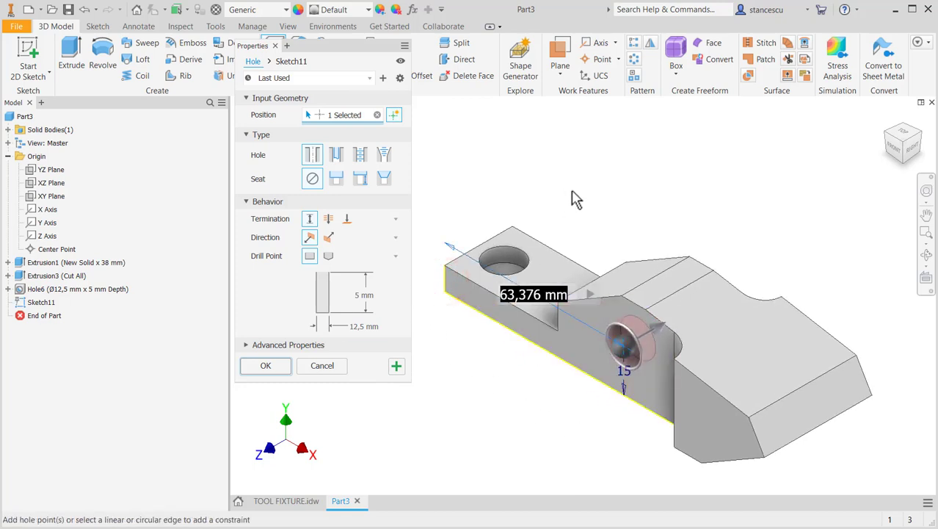
{"action": "type", "text": "6"}
{"action": "key", "text": "Return"}
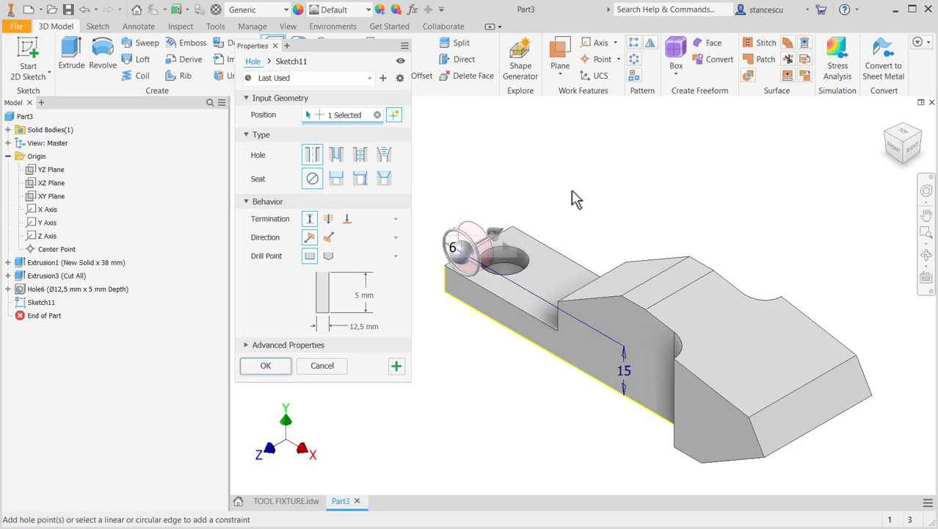
{"action": "type", "text": "7"}
{"action": "key", "text": "Return"}
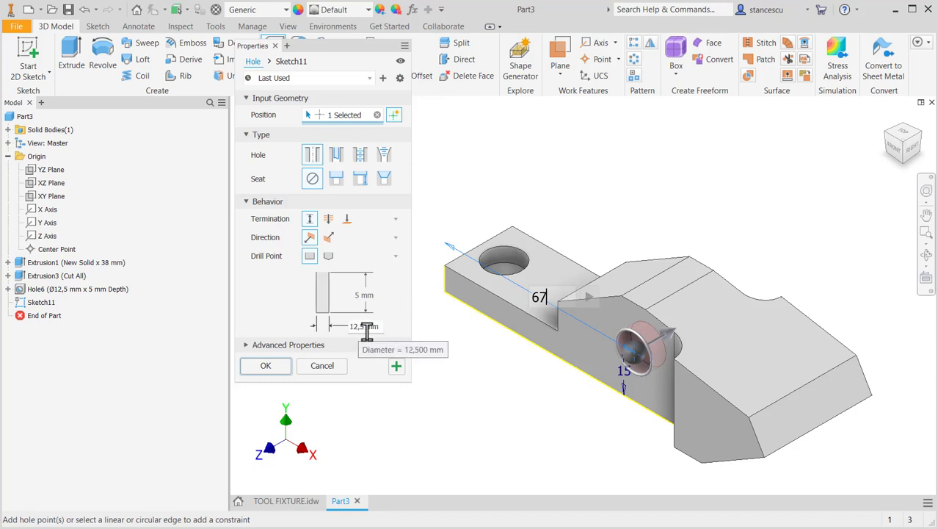
Step: Set the side-face hole's diameter to 20 mm and create the hole
{"action": "key", "text": "Tab"}
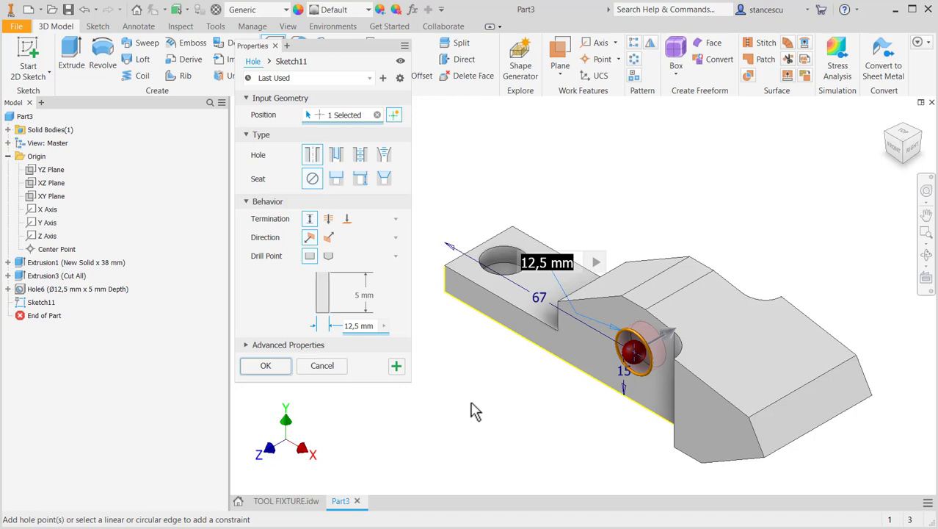
{"action": "type", "text": "20"}
{"action": "key", "text": "Return"}
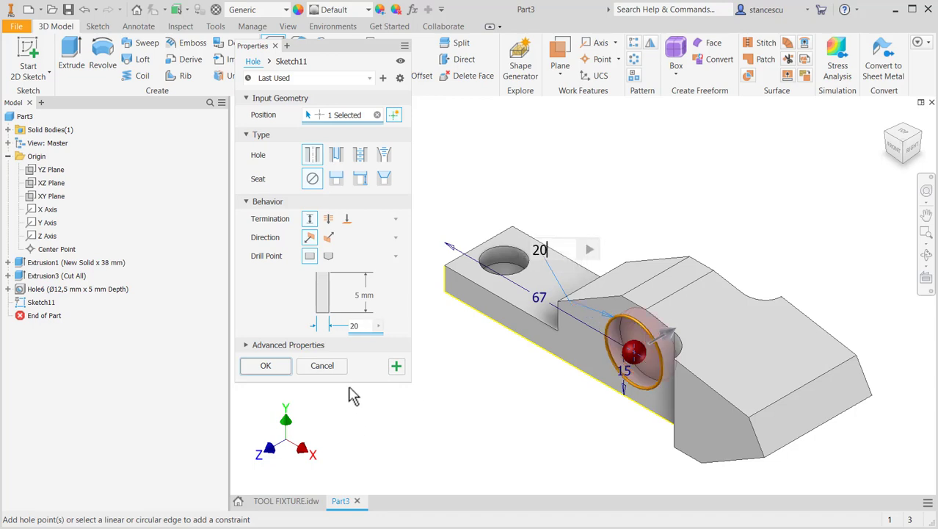
{"action": "left_click", "coordinate": [262, 366]}
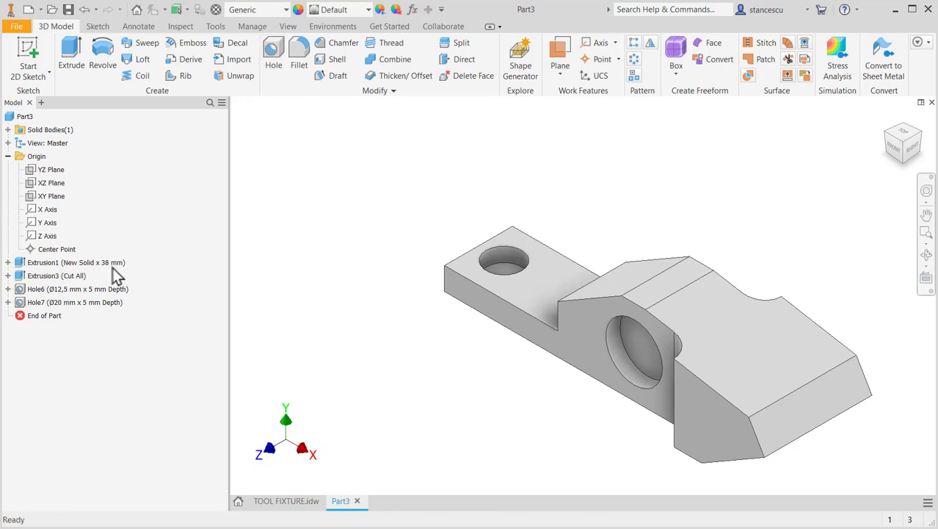
Step: Edit the 20 mm hole to use Through All termination
{"action": "double_click", "coordinate": [24, 306]}
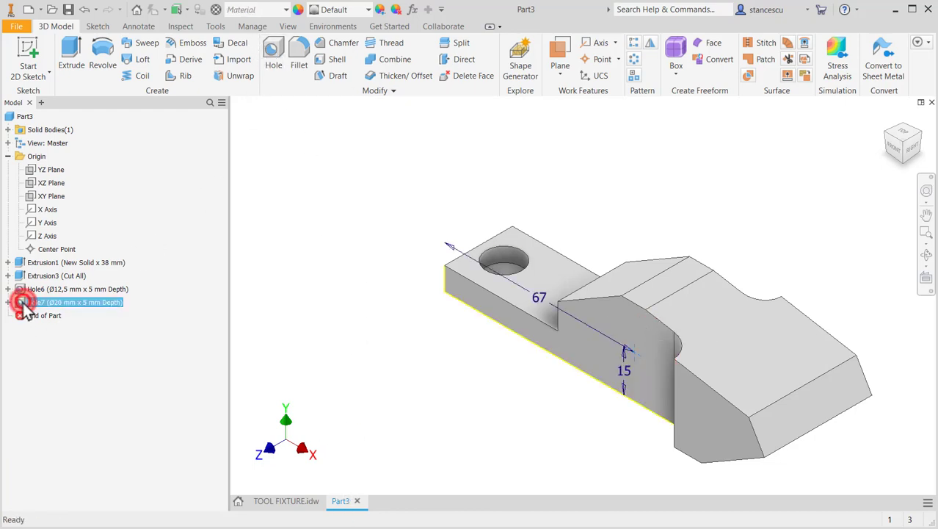
{"action": "left_click", "coordinate": [328, 220]}
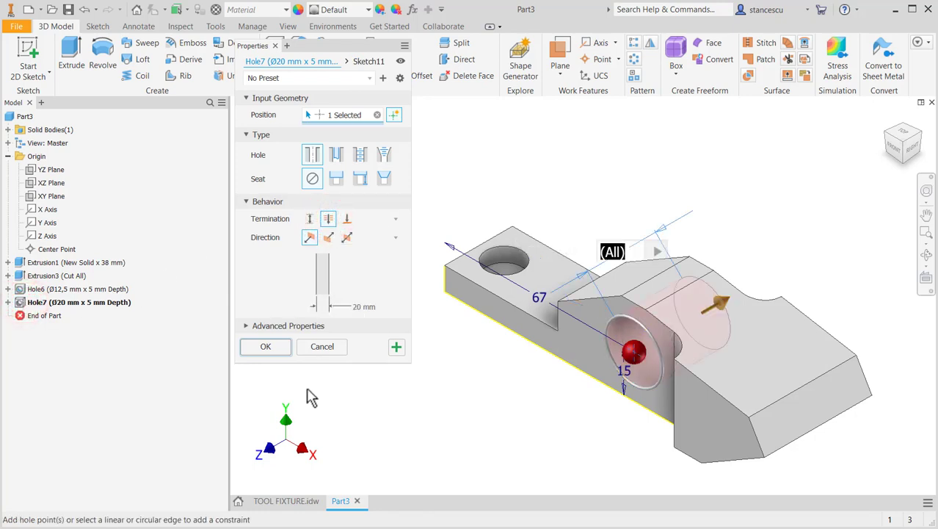
{"action": "left_click", "coordinate": [265, 346]}
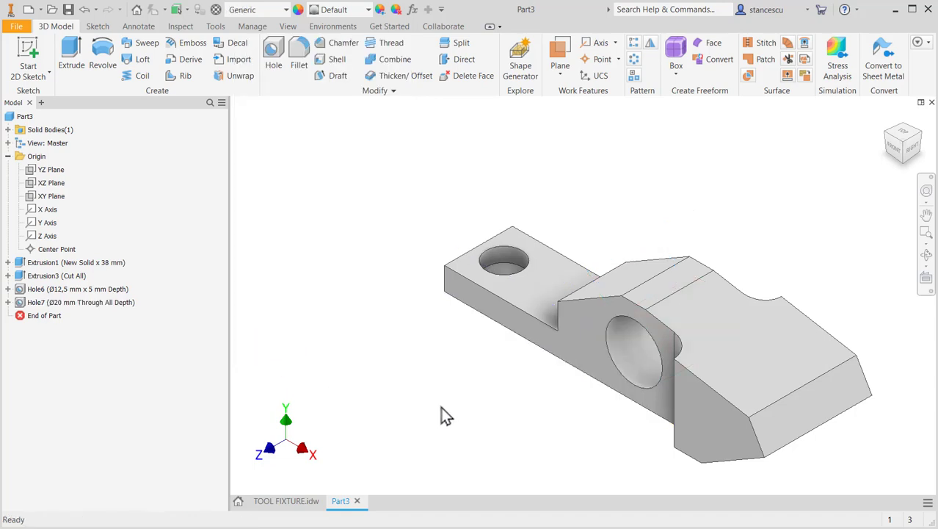
Step: Examine the side, front and isometric views in TOOL FIXTURE.idw for the radius, spacing and height of the two top grooves
{"action": "left_click", "coordinate": [282, 502]}
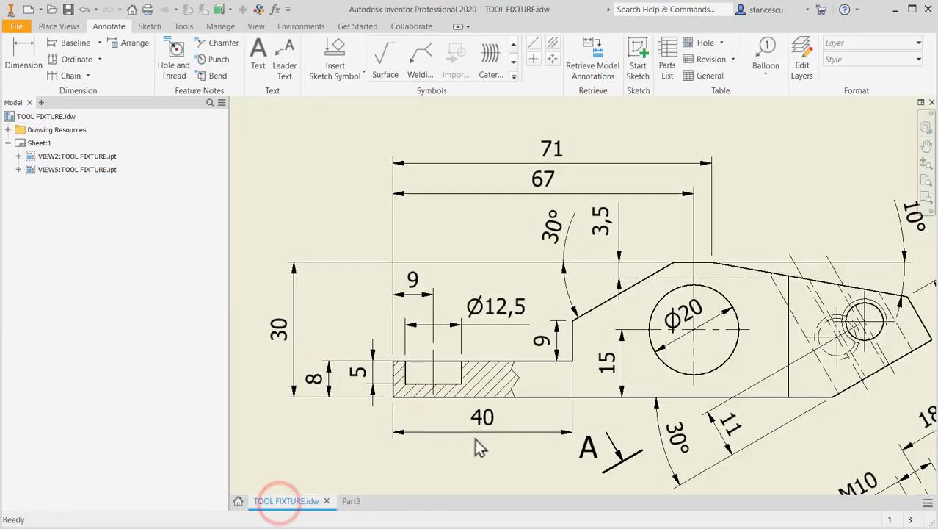
{"action": "scroll", "coordinate": [479, 443], "scroll_direction": "up", "scroll_amount": 2}
{"action": "mouse_move", "coordinate": [479, 443]}
{"action": "middle_mouse_down"}
{"action": "mouse_move", "coordinate": [708, 381]}
{"action": "mouse_move", "coordinate": [660, 370]}
{"action": "mouse_move", "coordinate": [646, 314]}
{"action": "middle_mouse_up"}
{"action": "scroll", "coordinate": [646, 314], "scroll_direction": "up", "scroll_amount": 2}
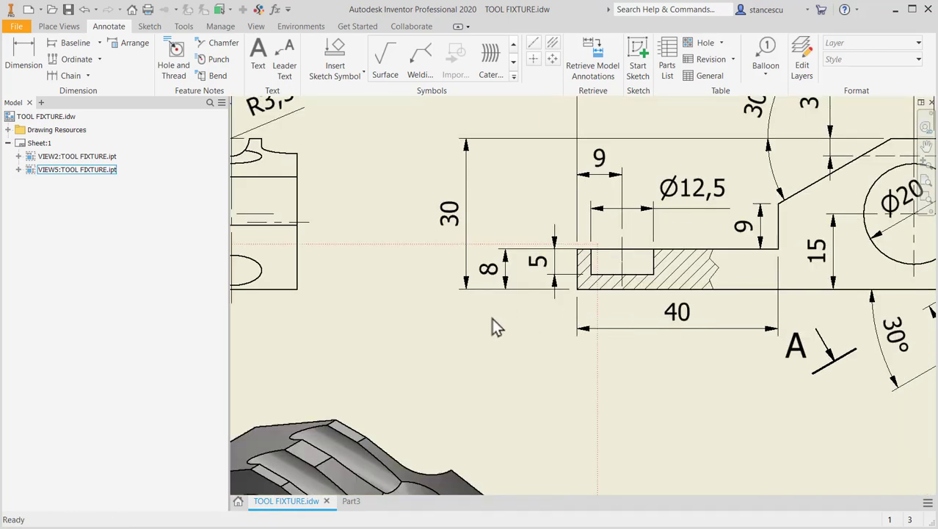
{"action": "scroll", "coordinate": [480, 339], "scroll_direction": "down", "scroll_amount": 2}
{"action": "middle_click_drag", "start_coordinate": [485, 338], "coordinate": [507, 334]}
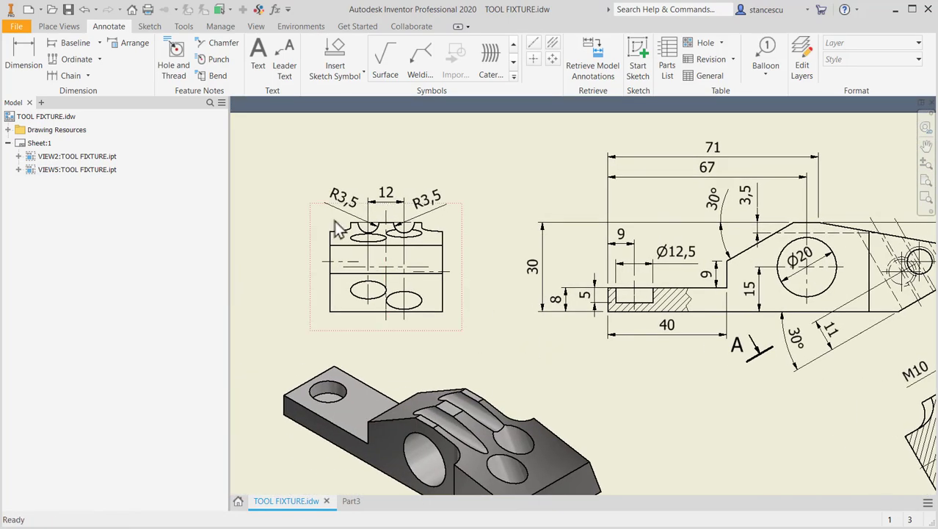
{"action": "scroll", "coordinate": [334, 220], "scroll_direction": "up", "scroll_amount": 2}
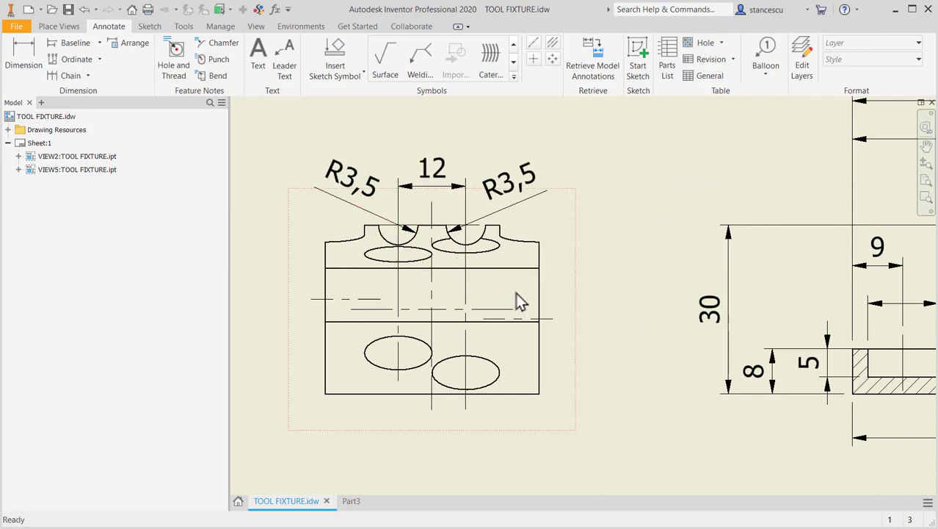
{"action": "middle_click_drag", "start_coordinate": [563, 308], "coordinate": [333, 304]}
{"action": "scroll", "coordinate": [580, 357], "scroll_direction": "down", "scroll_amount": 3}
{"action": "middle_click_drag", "start_coordinate": [573, 407], "coordinate": [596, 315]}
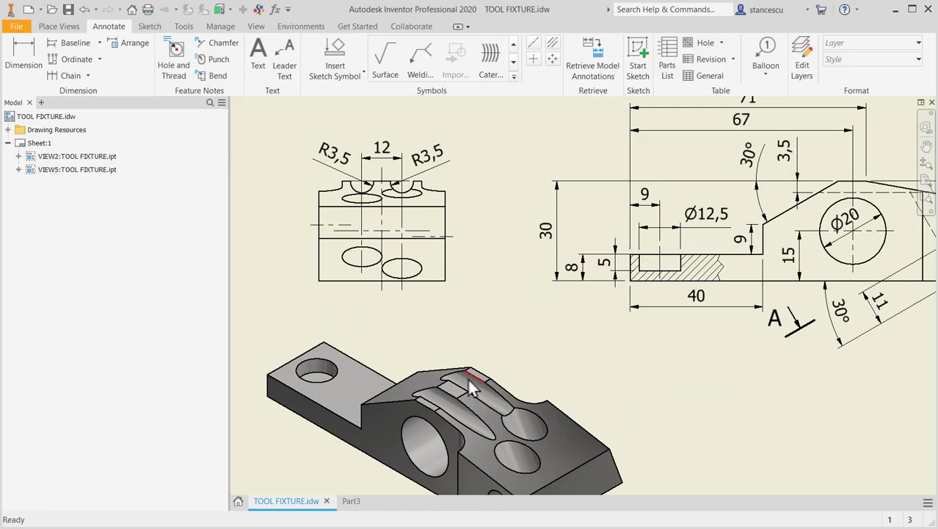
{"action": "mouse_move", "coordinate": [629, 361]}
{"action": "middle_mouse_down"}
{"action": "mouse_move", "coordinate": [528, 335]}
{"action": "mouse_move", "coordinate": [481, 361]}
{"action": "middle_mouse_up"}
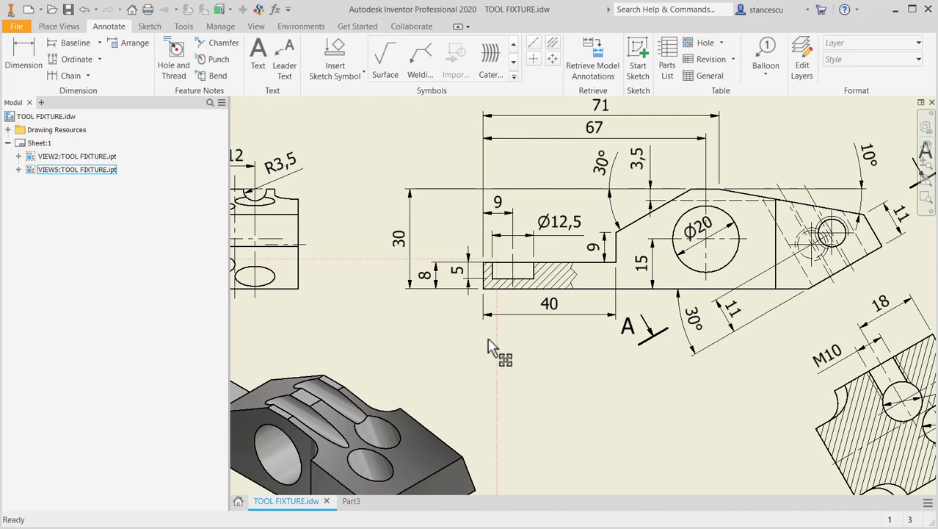
Step: Recheck the groove radii and center spacing in the drawing's side view and compare them with the isometric view
{"action": "middle_click_drag", "start_coordinate": [472, 344], "coordinate": [621, 356]}
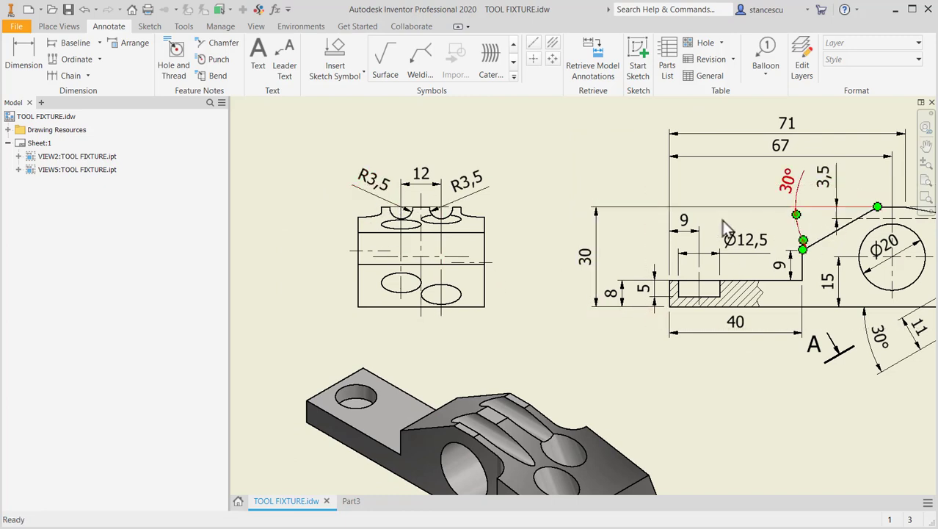
{"action": "scroll", "coordinate": [406, 208], "scroll_direction": "up", "scroll_amount": 5}
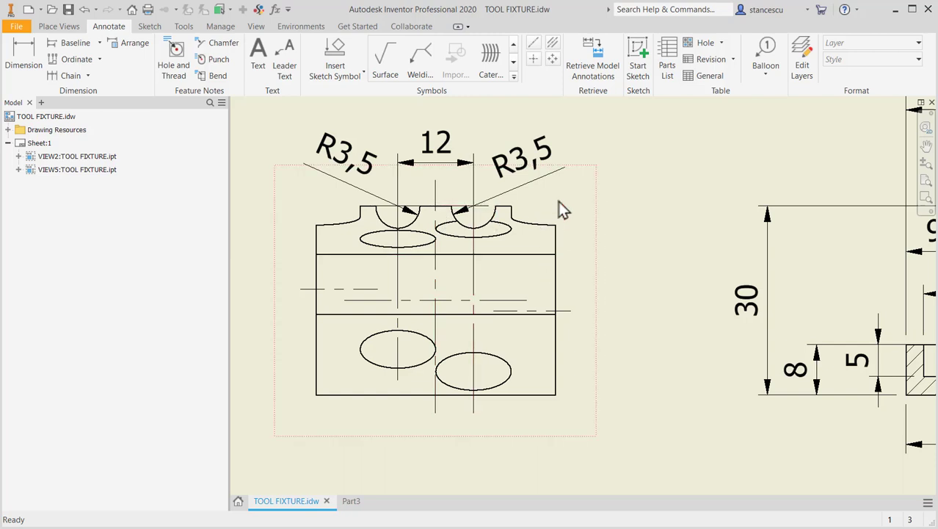
{"action": "scroll", "coordinate": [592, 309], "scroll_direction": "down", "scroll_amount": 3}
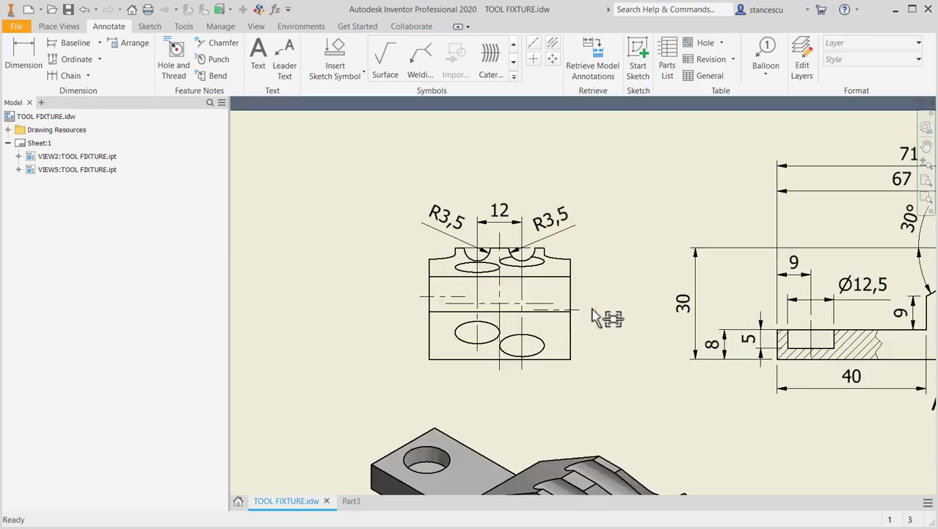
{"action": "middle_click_drag", "start_coordinate": [596, 337], "coordinate": [602, 251]}
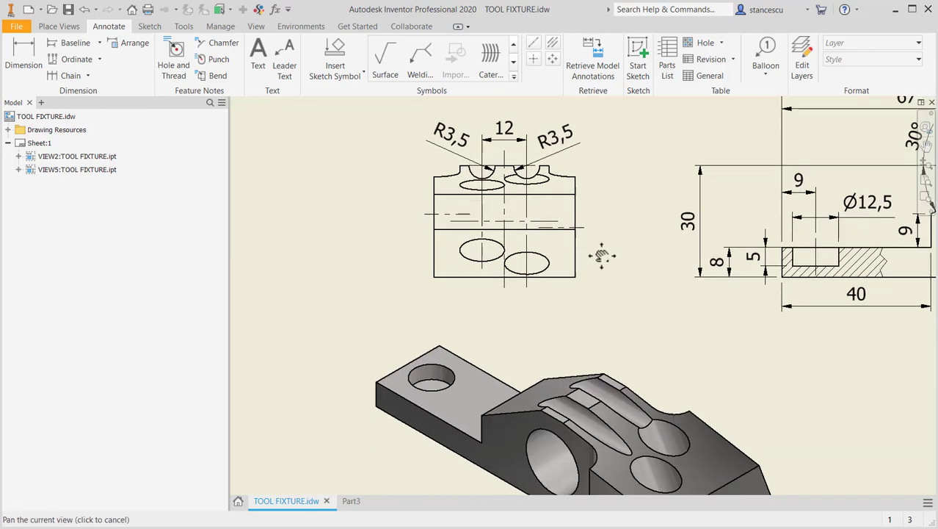
Step: Switch to Part3, start a sketch on the small vertical step face and project the body's top edge into it
{"action": "left_click", "coordinate": [351, 502]}
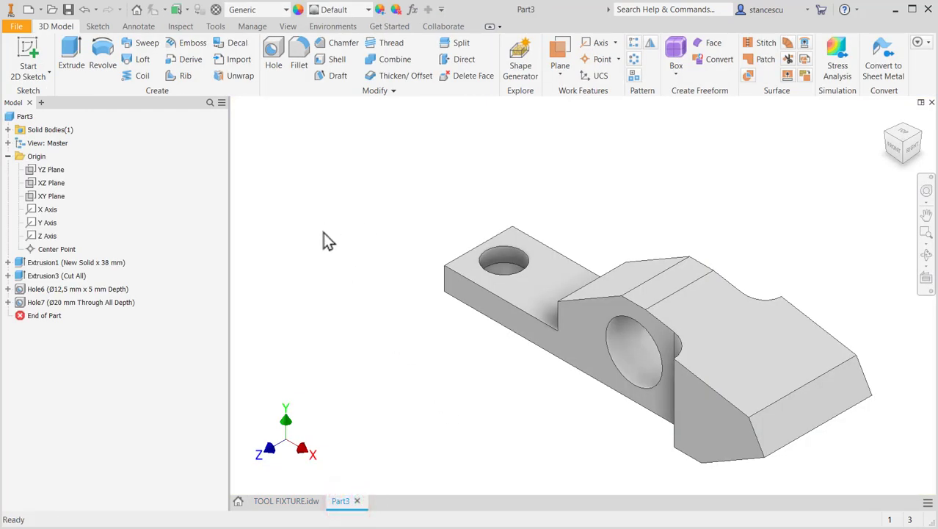
{"action": "left_click", "coordinate": [885, 140]}
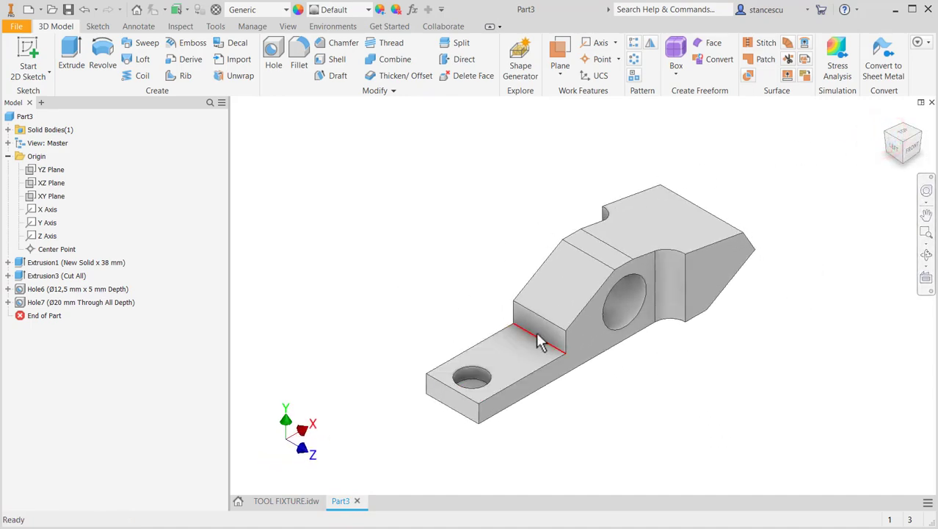
{"action": "left_click", "coordinate": [540, 332]}
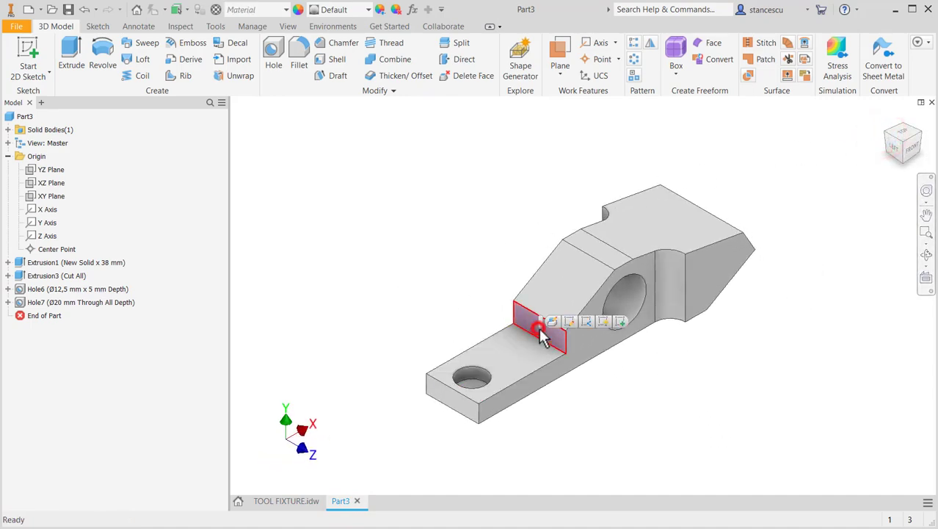
{"action": "left_click", "coordinate": [620, 323]}
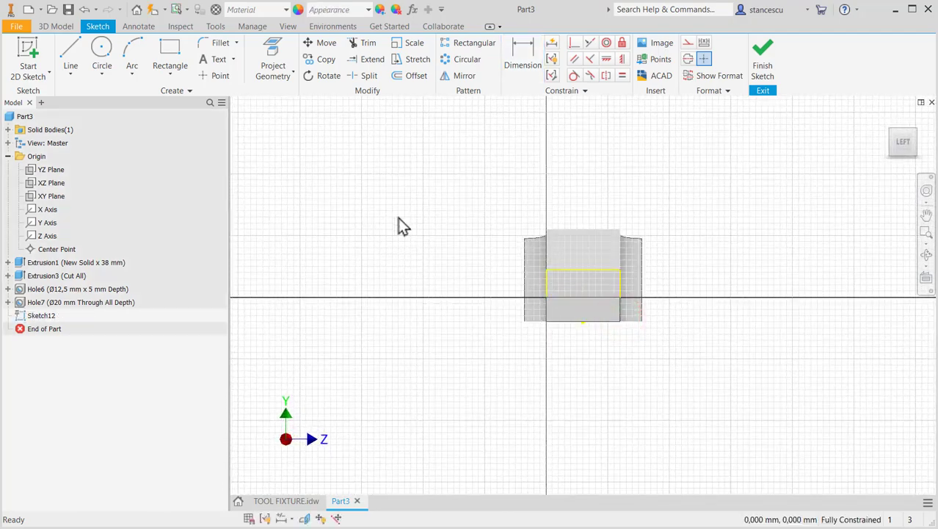
{"action": "left_click", "coordinate": [274, 57]}
{"action": "left_click", "coordinate": [584, 229]}
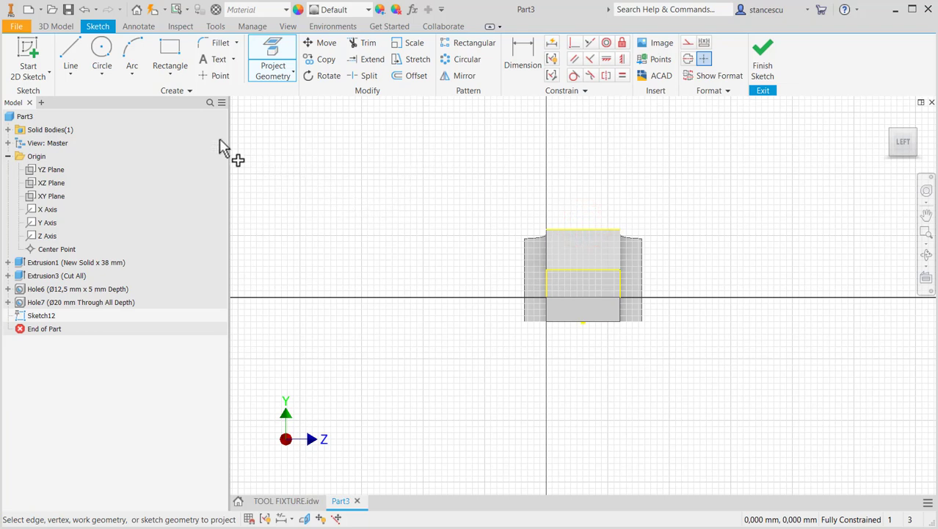
Step: Draw a 12 mm horizontal line in the empty area above the part outline
{"action": "left_click", "coordinate": [77, 48]}
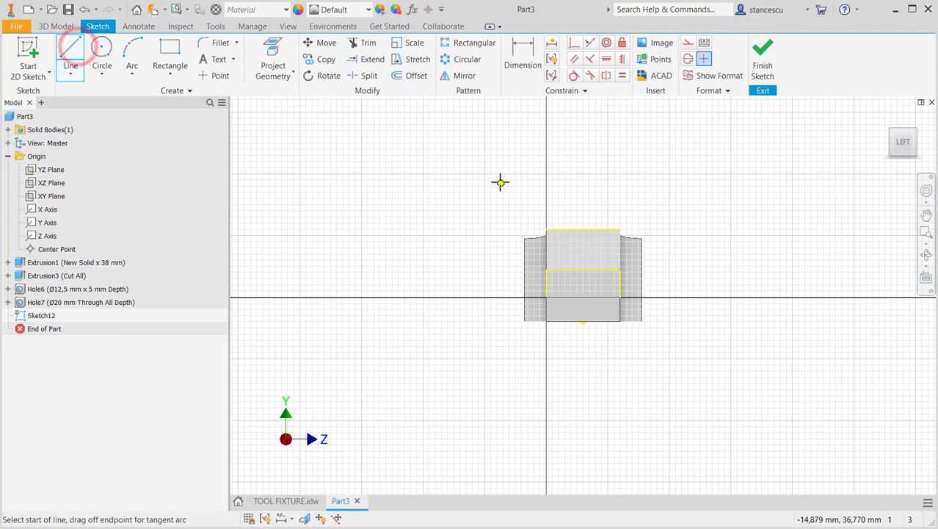
{"action": "left_click", "coordinate": [457, 180]}
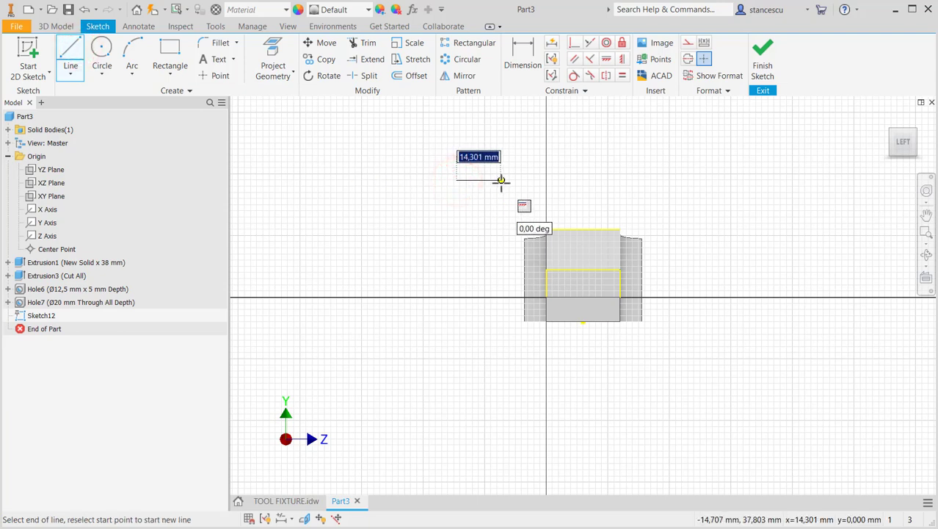
{"action": "type", "text": "1"}
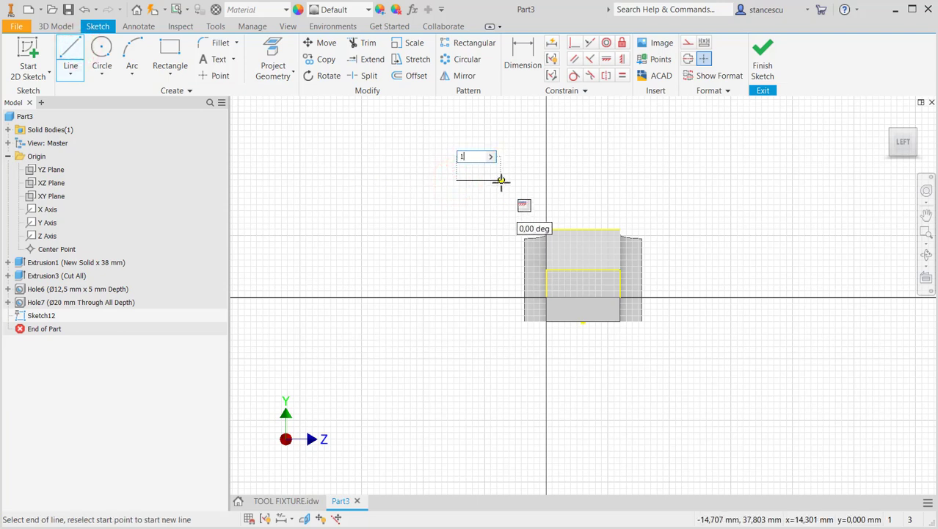
{"action": "type", "text": "2"}
{"action": "key", "text": "Return"}
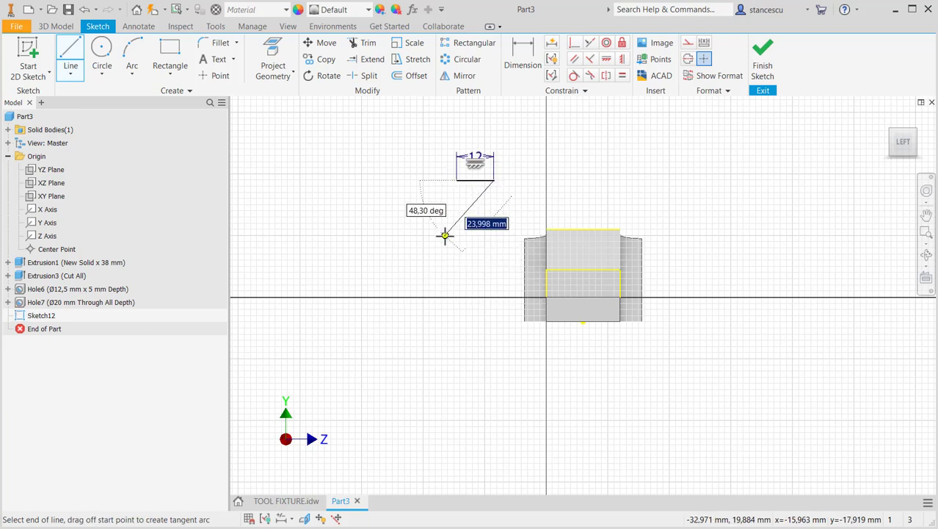
{"action": "key", "text": "Escape"}
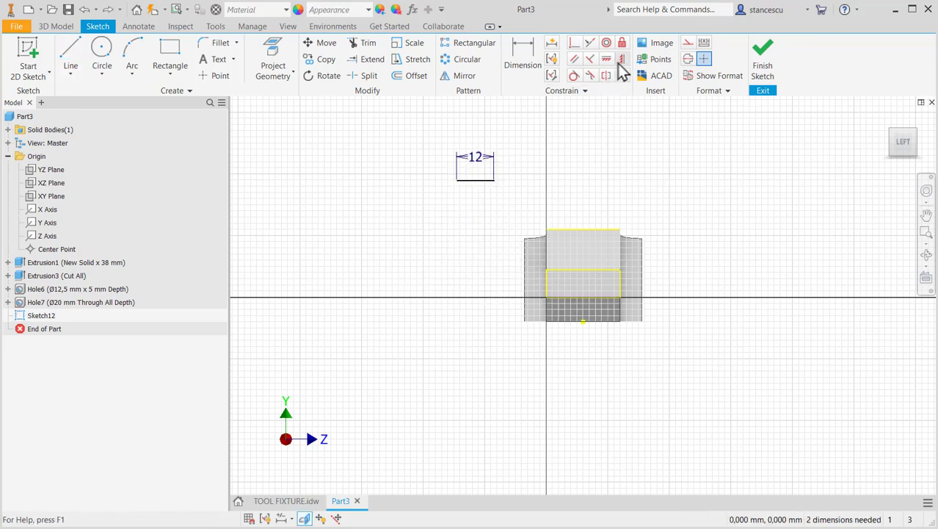
Step: Align the 12 mm line's midpoint vertically with the base edge's midpoint and make it coincident with the projected top edge
{"action": "left_click", "coordinate": [621, 56]}
{"action": "left_click", "coordinate": [475, 179]}
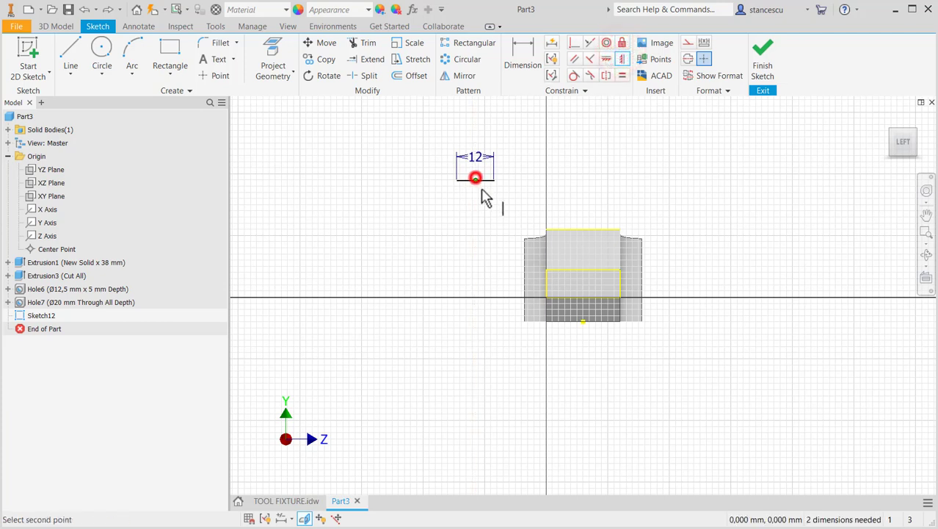
{"action": "left_click", "coordinate": [583, 321]}
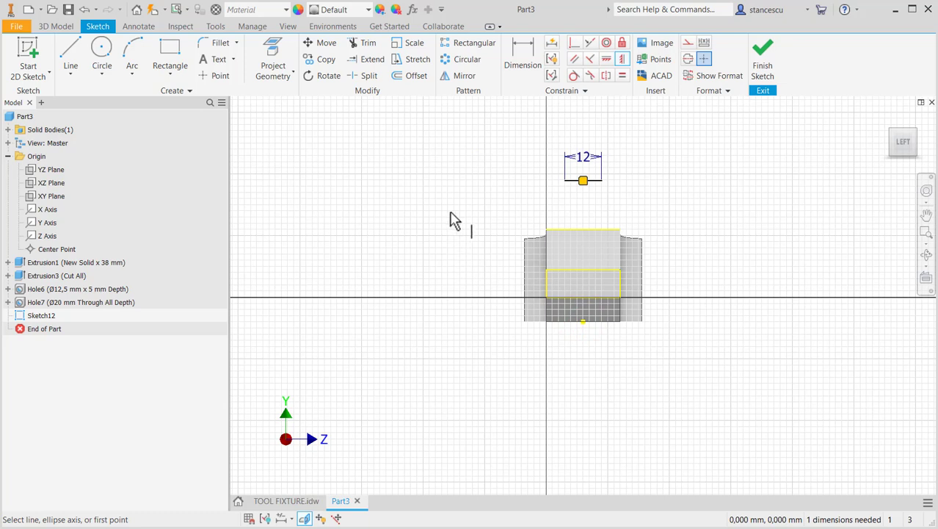
{"action": "left_click", "coordinate": [575, 44]}
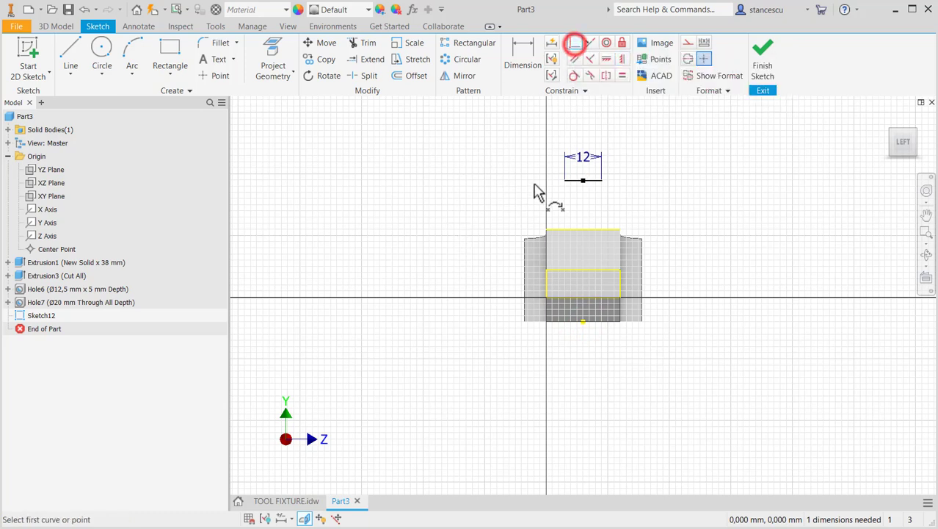
{"action": "left_click", "coordinate": [583, 181]}
{"action": "left_click", "coordinate": [561, 229]}
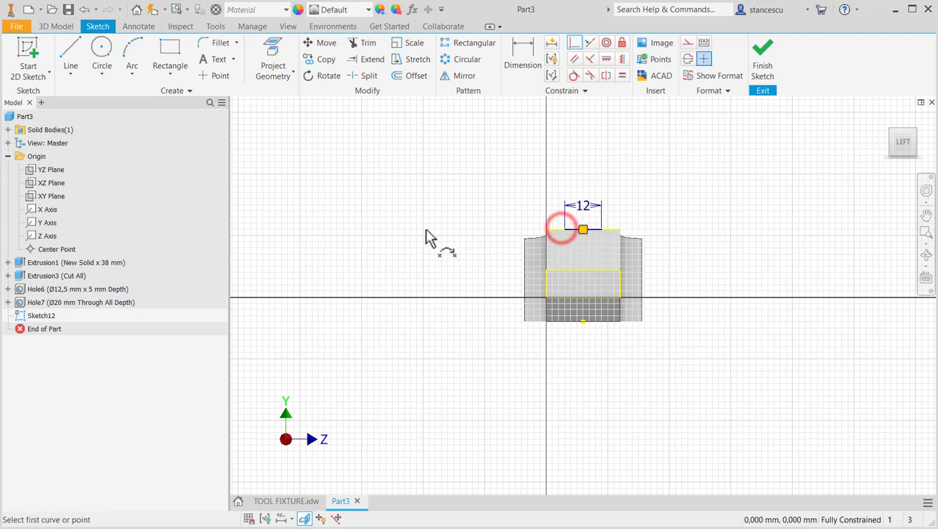
Step: Place center points on both ends of the 12 mm line and finish the sketch
{"action": "left_click", "coordinate": [205, 76]}
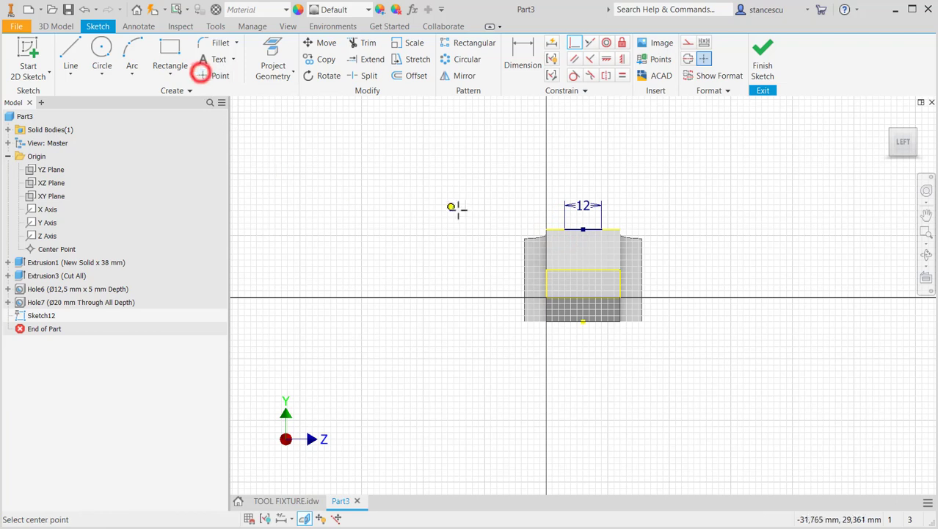
{"action": "left_click", "coordinate": [564, 229]}
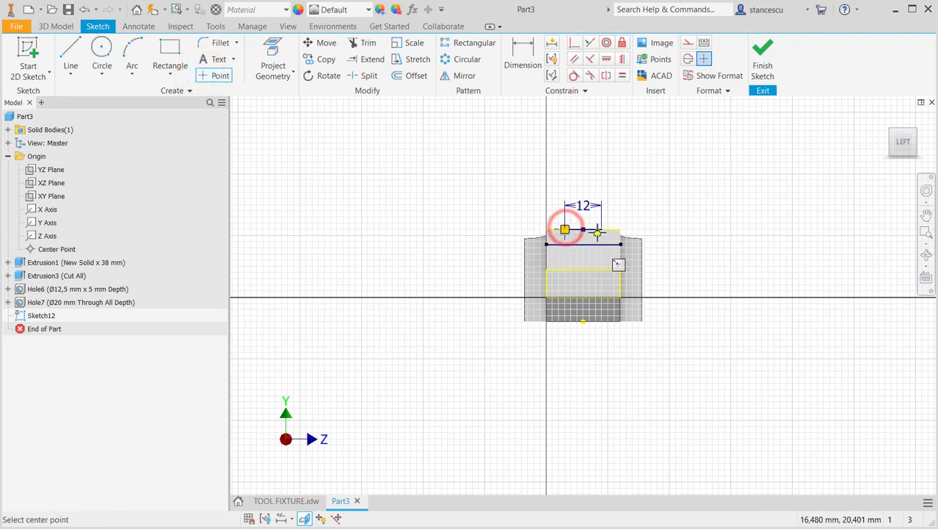
{"action": "left_click", "coordinate": [764, 59]}
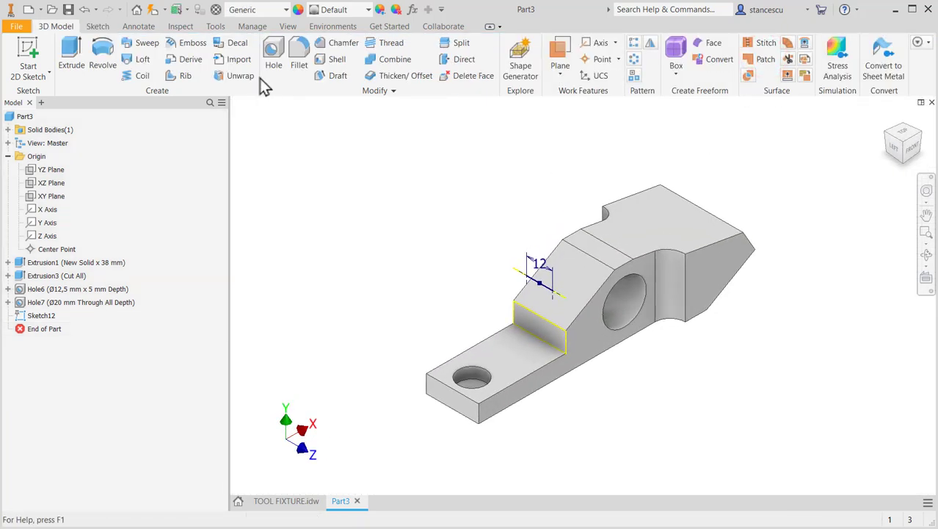
Step: Cut the two top grooves as Through All holes at the sketch points with diameter 3.5*2, and restore the home view
{"action": "left_click", "coordinate": [276, 57]}
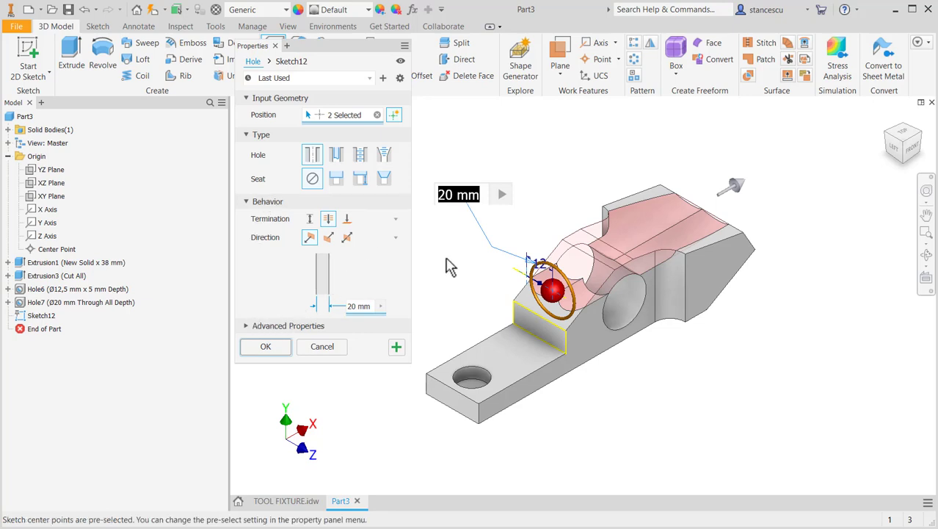
{"action": "type", "text": "3"}
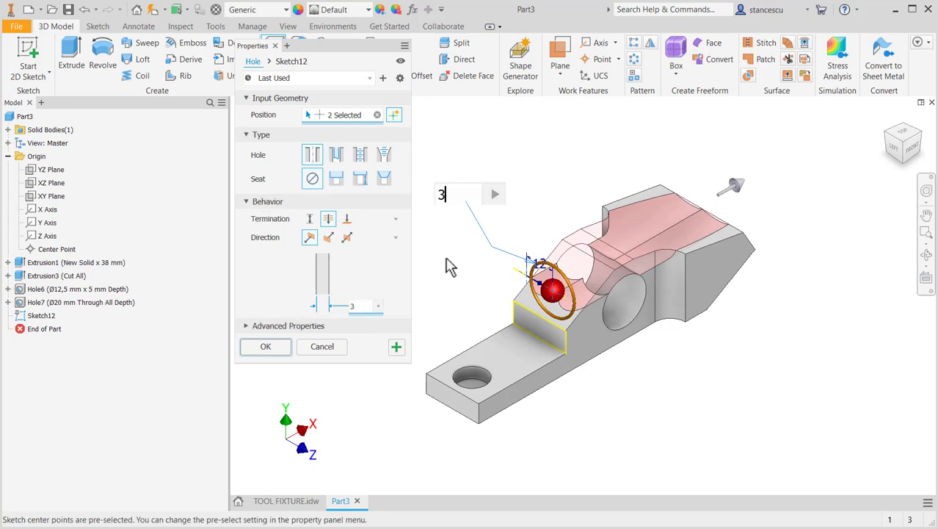
{"action": "type", "text": ".5"}
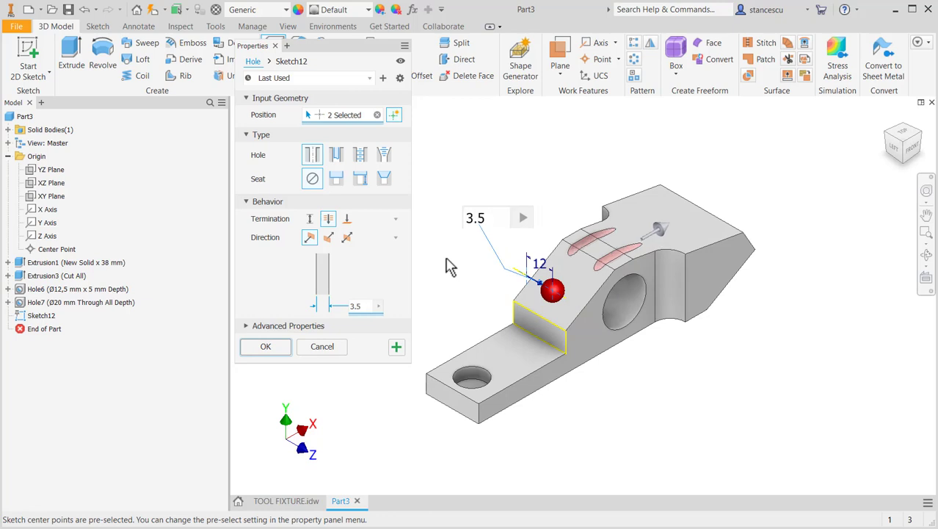
{"action": "type", "text": "*2"}
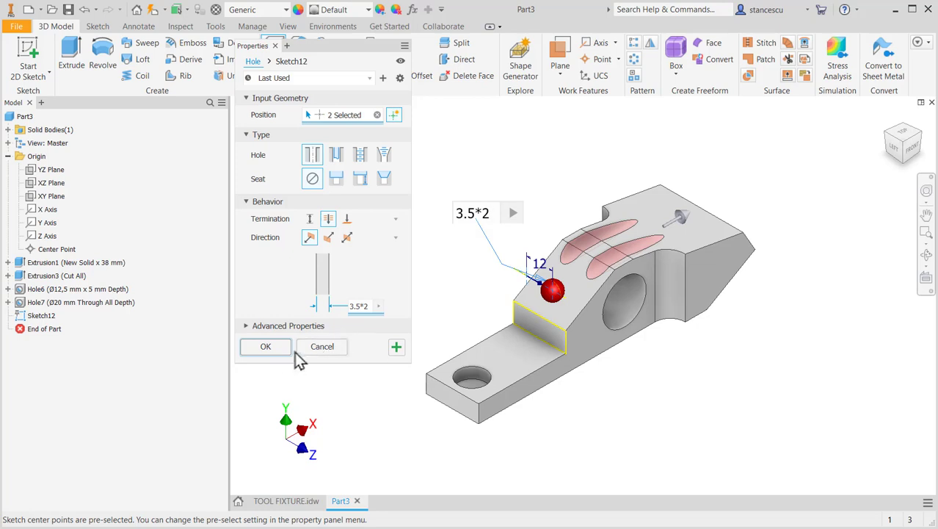
{"action": "left_click", "coordinate": [272, 348]}
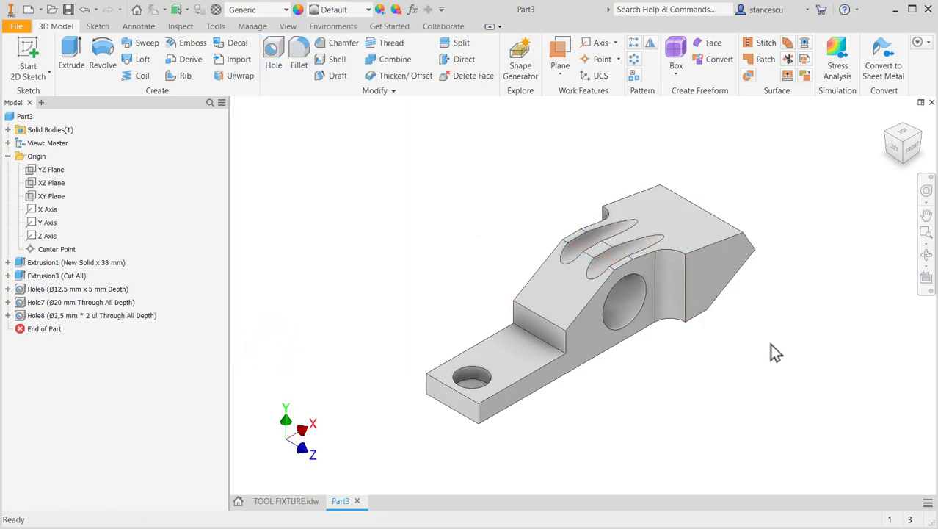
{"action": "key", "text": "F6"}
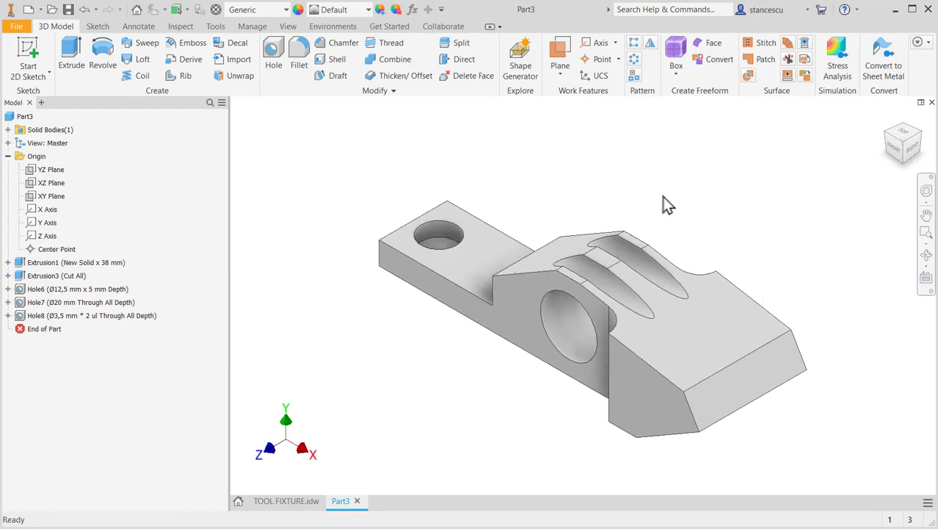
Step: Examine section A-A and the front, top and isometric views in TOOL FIXTURE.idw for the angled and threaded holes' sizes and positions
{"action": "left_click", "coordinate": [287, 498]}
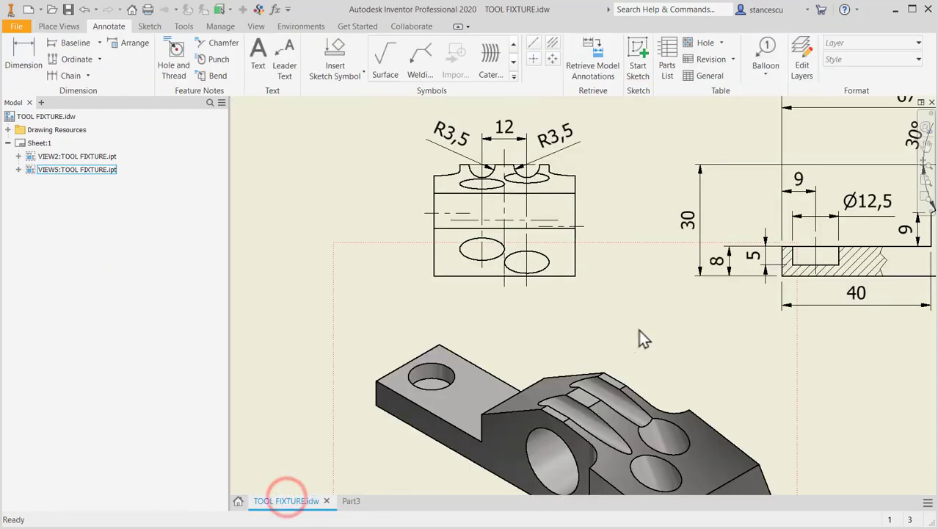
{"action": "middle_click_drag", "start_coordinate": [629, 320], "coordinate": [297, 191]}
{"action": "middle_click_drag", "start_coordinate": [609, 279], "coordinate": [331, 306]}
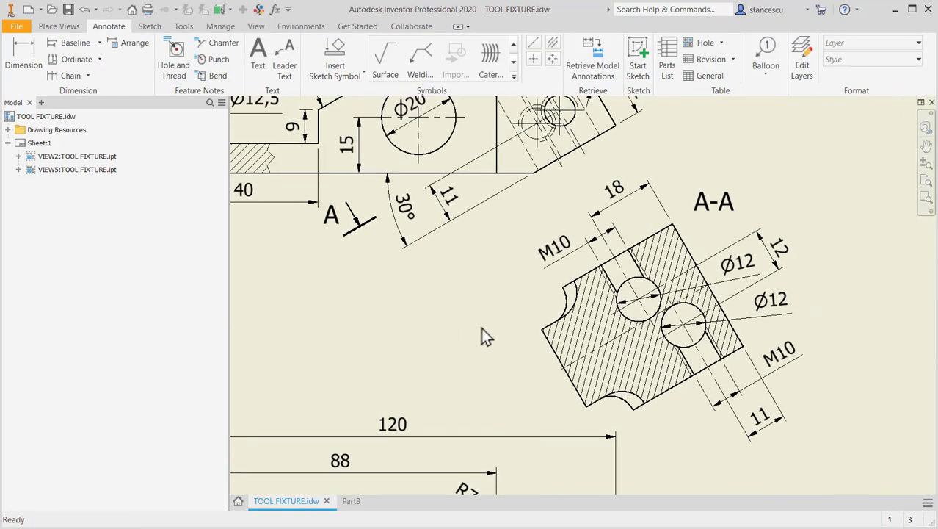
{"action": "middle_click_drag", "start_coordinate": [475, 335], "coordinate": [498, 408]}
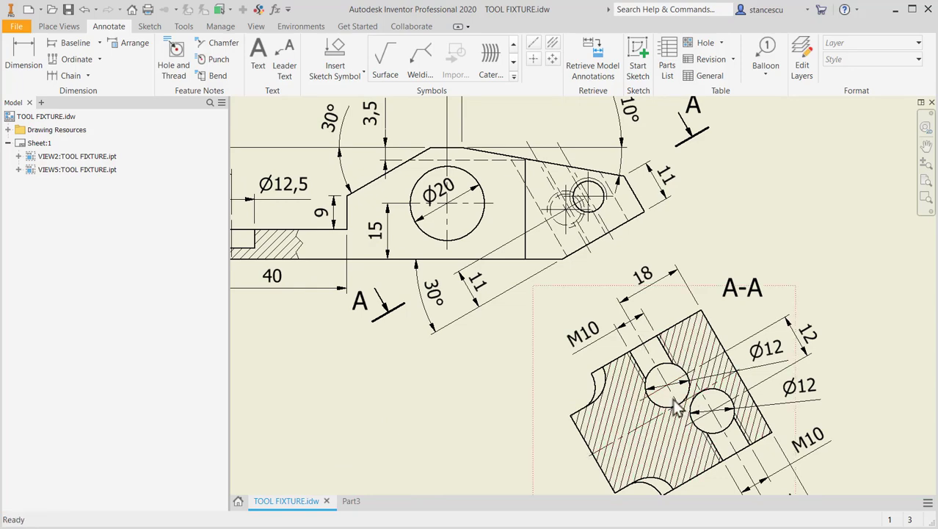
{"action": "mouse_move", "coordinate": [661, 404]}
{"action": "middle_mouse_down"}
{"action": "mouse_move", "coordinate": [756, 198]}
{"action": "mouse_move", "coordinate": [774, 131]}
{"action": "middle_mouse_up"}
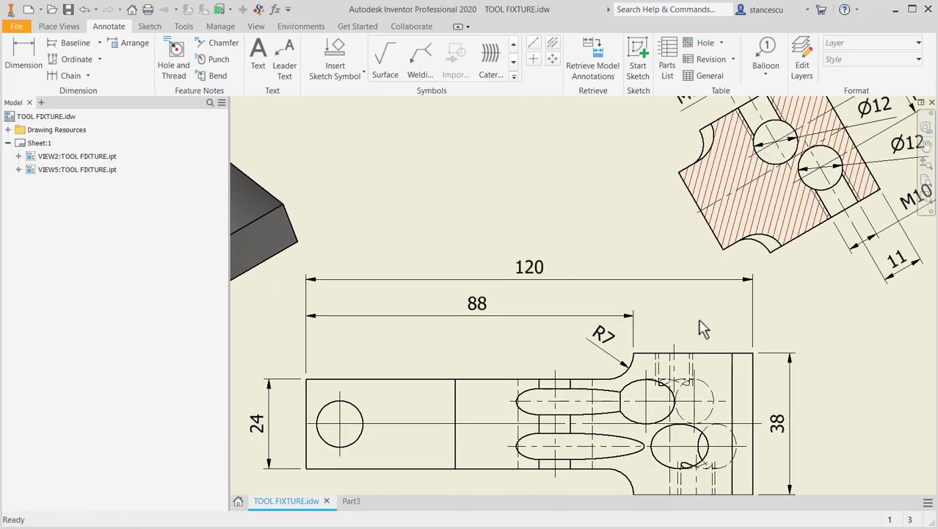
{"action": "mouse_move", "coordinate": [684, 379]}
{"action": "middle_mouse_down"}
{"action": "mouse_move", "coordinate": [795, 315]}
{"action": "mouse_move", "coordinate": [890, 361]}
{"action": "middle_mouse_up"}
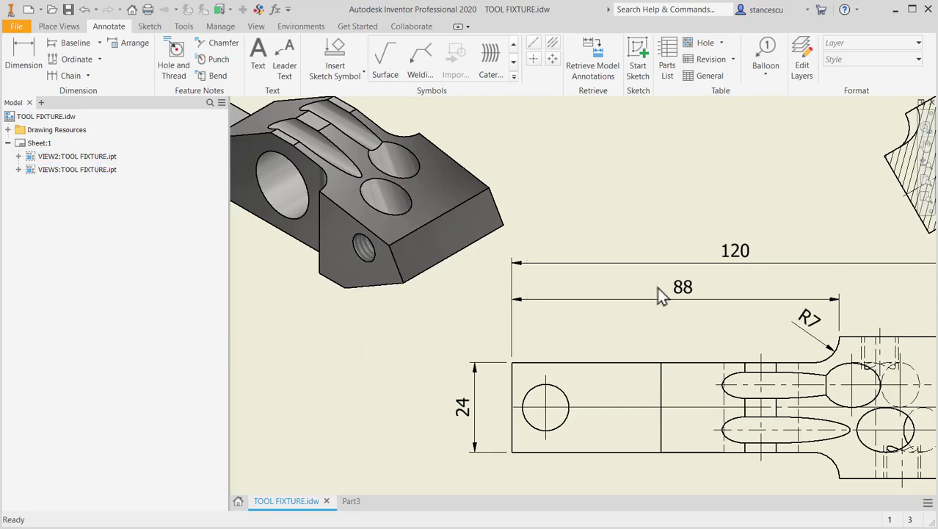
{"action": "mouse_move", "coordinate": [658, 292]}
{"action": "middle_mouse_down"}
{"action": "mouse_move", "coordinate": [513, 373]}
{"action": "mouse_move", "coordinate": [481, 416]}
{"action": "middle_mouse_up"}
{"action": "middle_click_drag", "start_coordinate": [562, 342], "coordinate": [552, 461]}
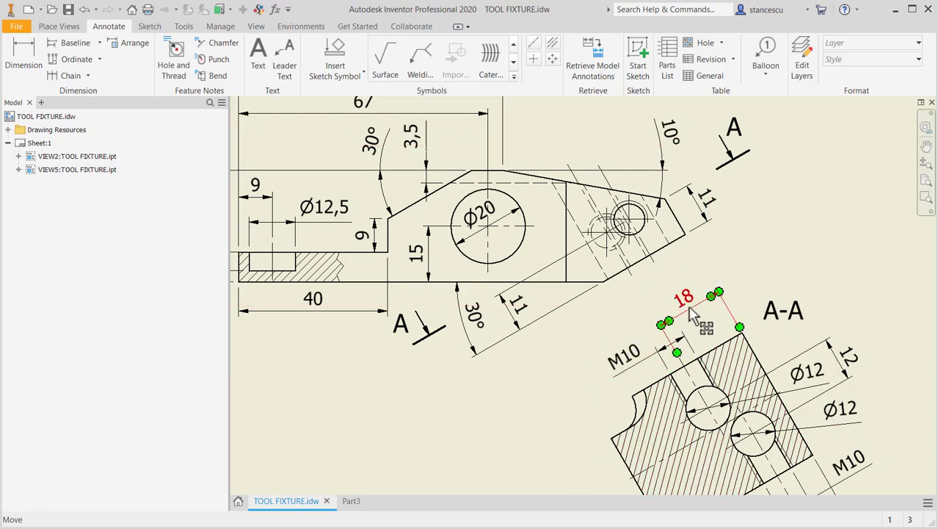
{"action": "middle_click_drag", "start_coordinate": [822, 441], "coordinate": [816, 340]}
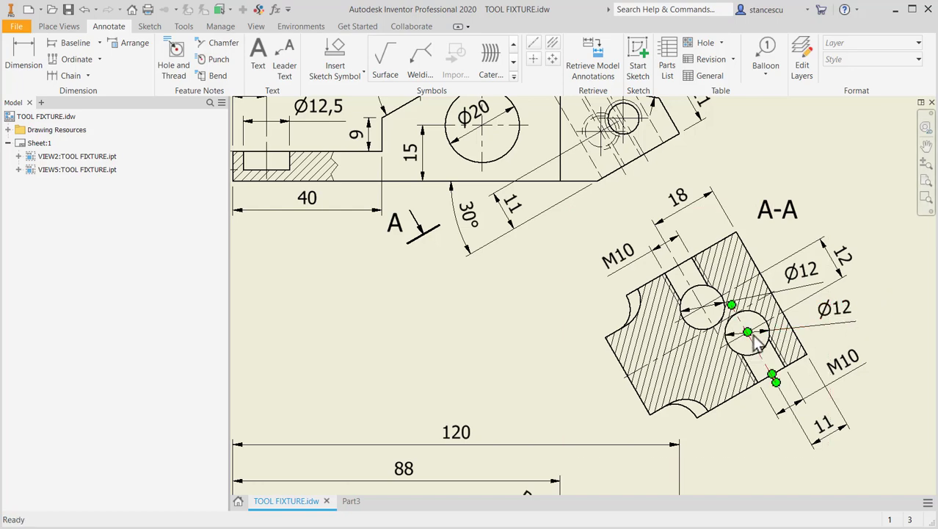
{"action": "scroll", "coordinate": [752, 334], "scroll_direction": "down", "scroll_amount": 3}
{"action": "middle_click_drag", "start_coordinate": [769, 390], "coordinate": [792, 265]}
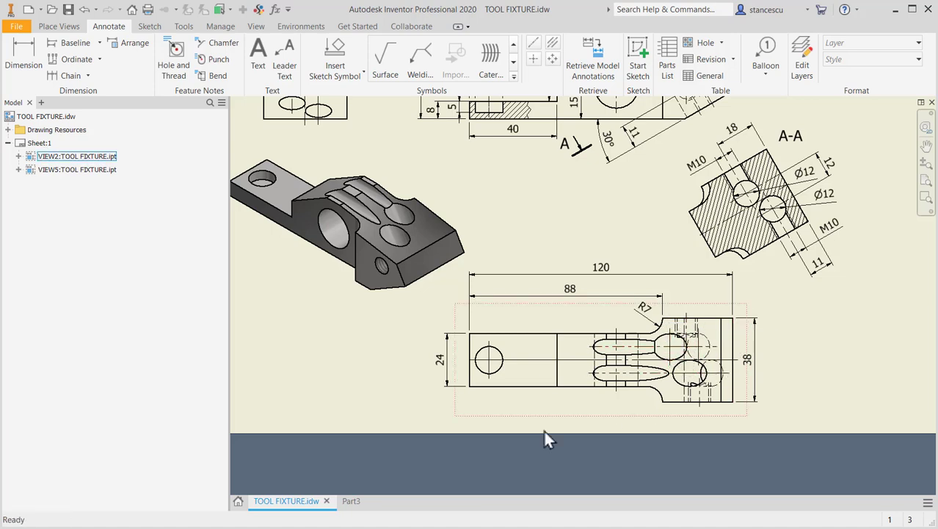
Step: Switch to Part3, start a sketch on the angled underside face and place two center points about 21 mm apart across its width
{"action": "left_click", "coordinate": [352, 501]}
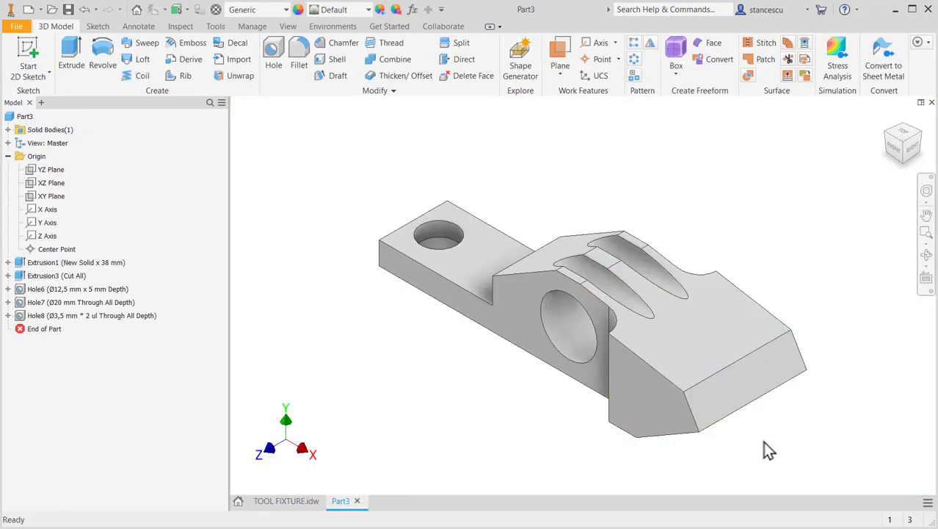
{"action": "middle_click_drag", "start_coordinate": [764, 445], "coordinate": [766, 406], "text": "shift"}
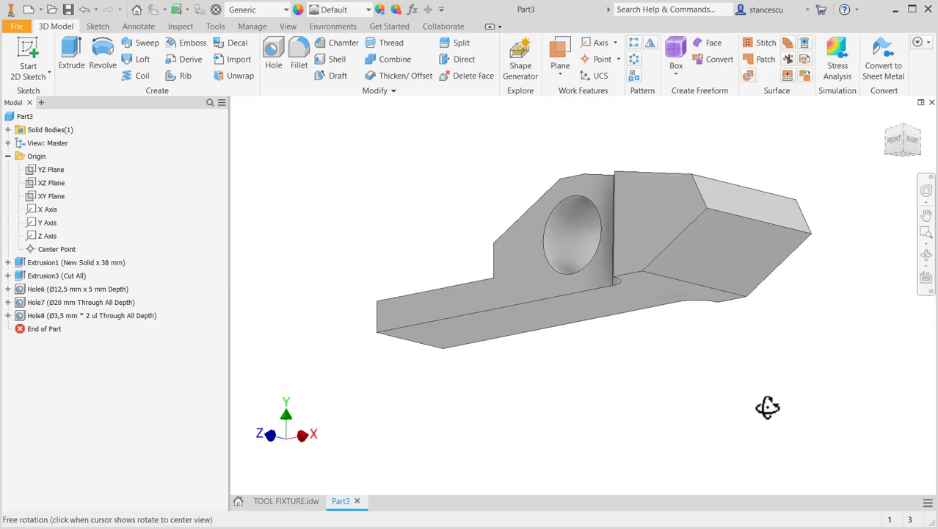
{"action": "left_click", "coordinate": [733, 262]}
{"action": "left_click", "coordinate": [816, 257]}
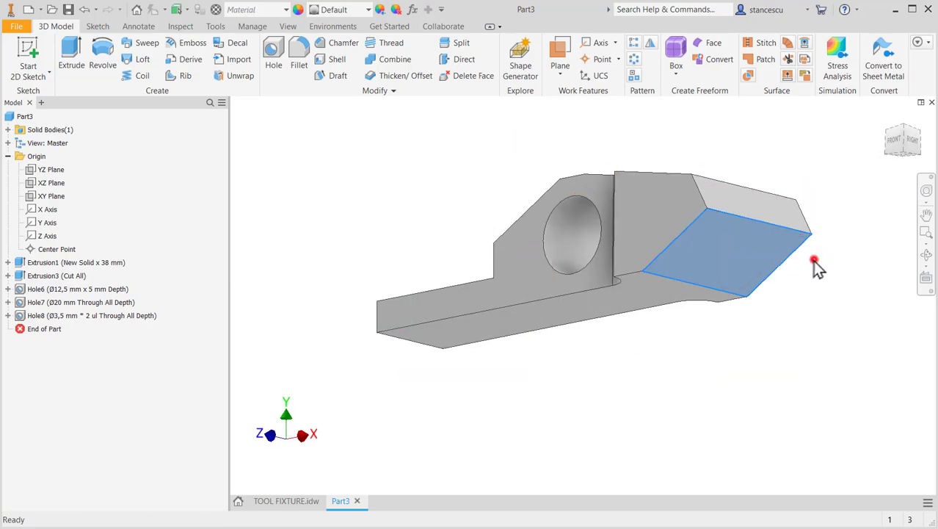
{"action": "middle_click_drag", "start_coordinate": [748, 374], "coordinate": [748, 378]}
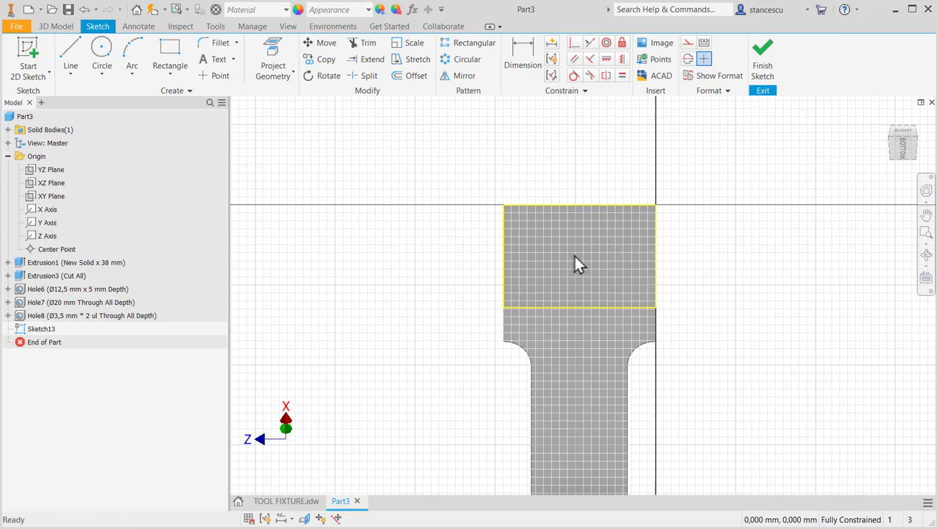
{"action": "left_click", "coordinate": [204, 75]}
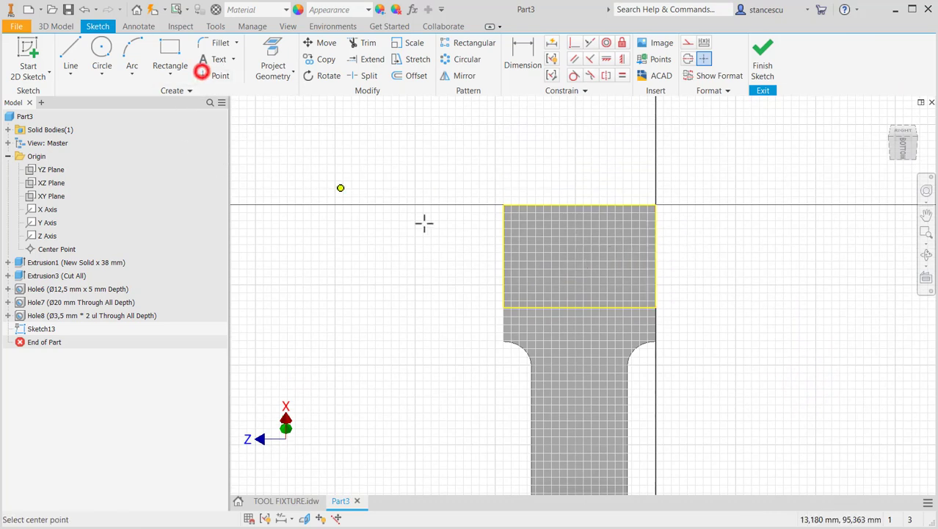
{"action": "left_click", "coordinate": [536, 254]}
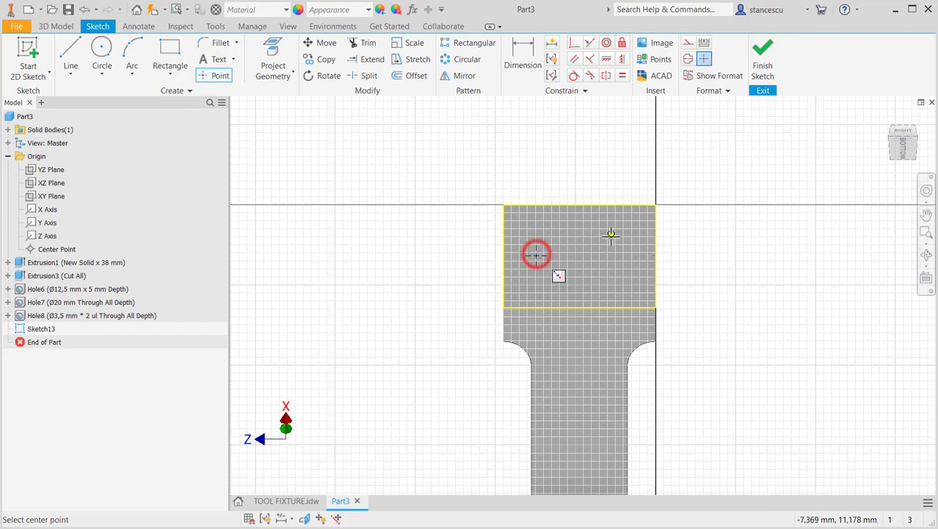
{"action": "left_click", "coordinate": [618, 274]}
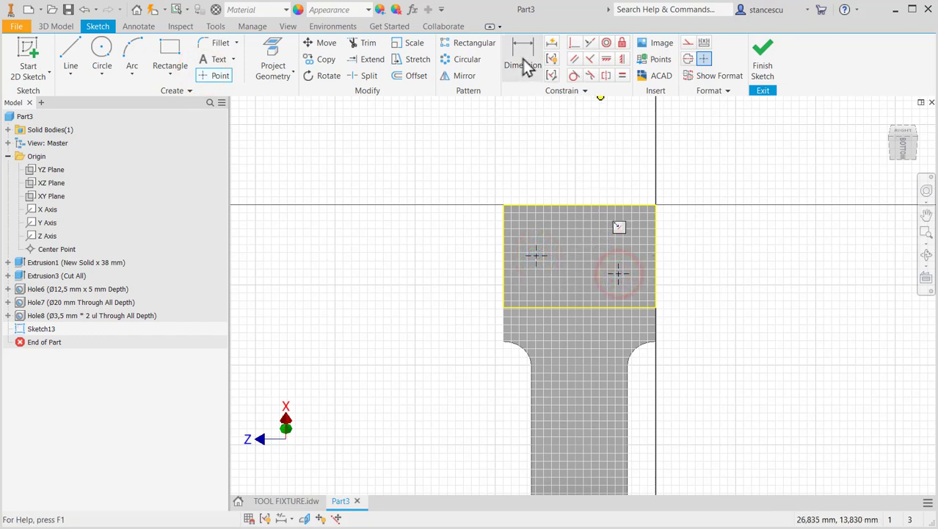
Step: Dimension the center point nearer the +X-end face's right side edge 18 mm from the face's outer edge
{"action": "left_click", "coordinate": [523, 52]}
{"action": "left_click", "coordinate": [623, 204]}
{"action": "left_click", "coordinate": [616, 272]}
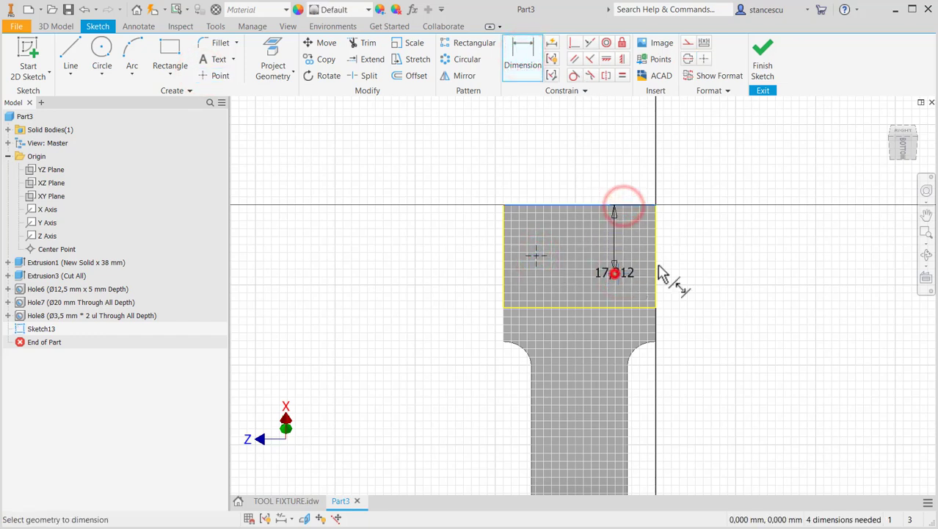
{"action": "left_click", "coordinate": [704, 247]}
{"action": "type", "text": "18"}
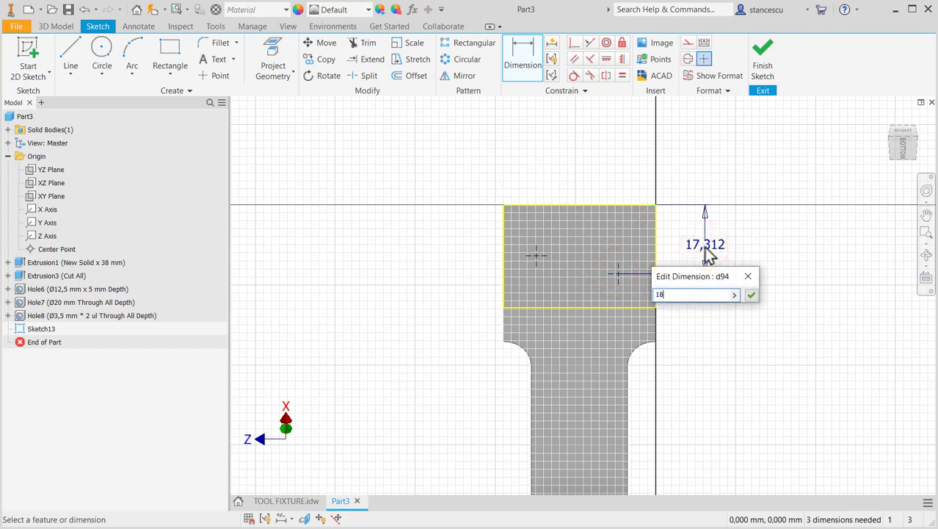
{"action": "key", "text": "Return"}
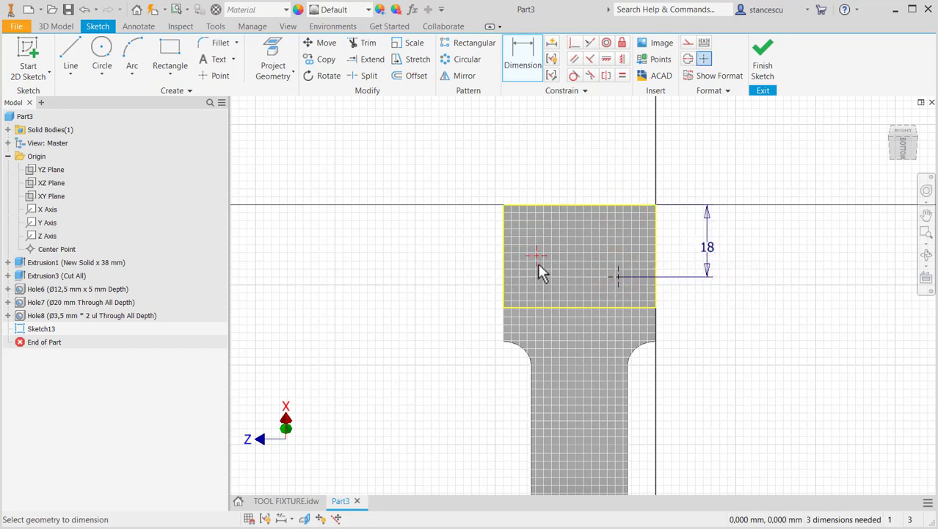
Step: Dimension the other center point 11 mm from the same outer edge of the face
{"action": "left_click", "coordinate": [537, 257]}
{"action": "left_click", "coordinate": [541, 206]}
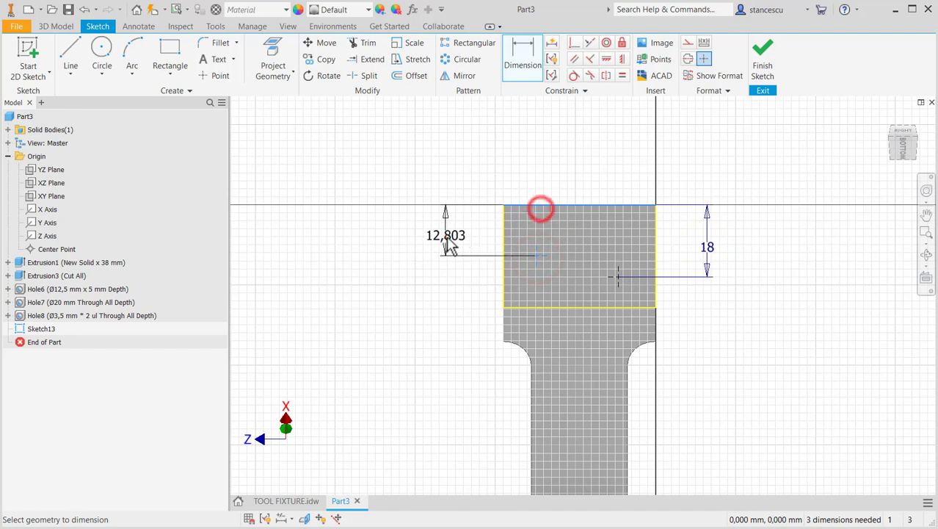
{"action": "left_click", "coordinate": [445, 236]}
{"action": "type", "text": "11"}
{"action": "key", "text": "Return"}
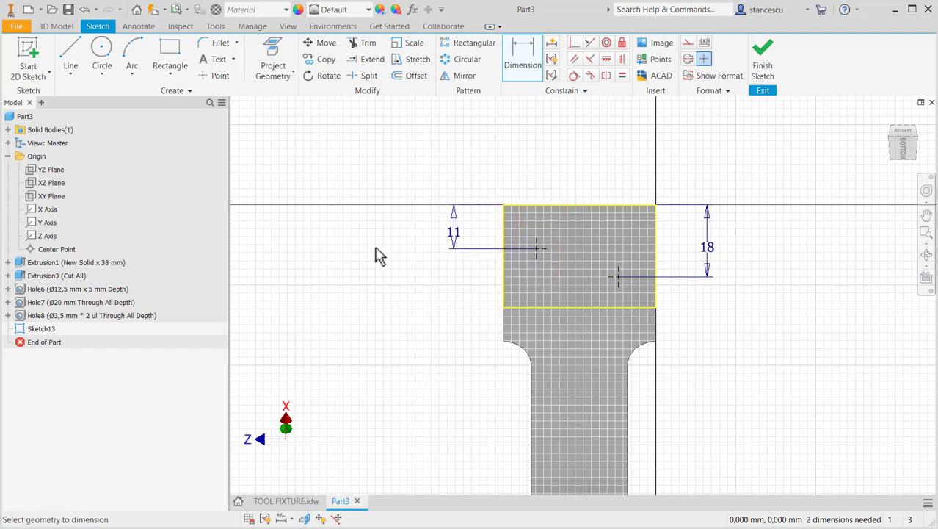
Step: Draw a line joining the two center points and set their spacing across the face's width to 12 mm
{"action": "left_click", "coordinate": [70, 57]}
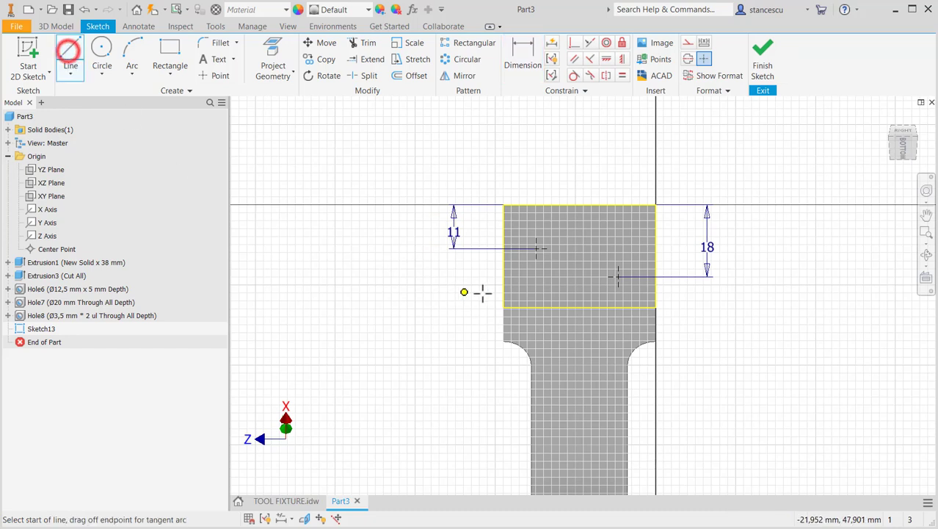
{"action": "left_click", "coordinate": [535, 250]}
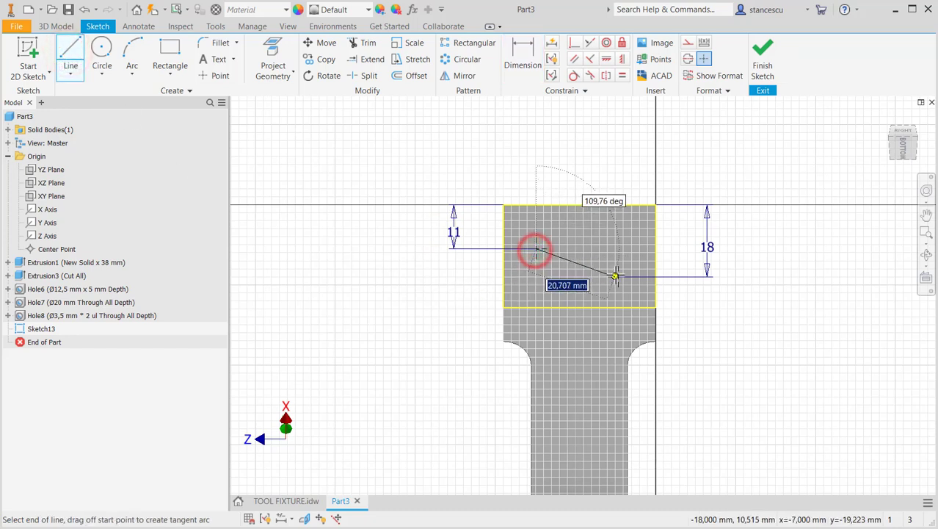
{"action": "left_click", "coordinate": [618, 276]}
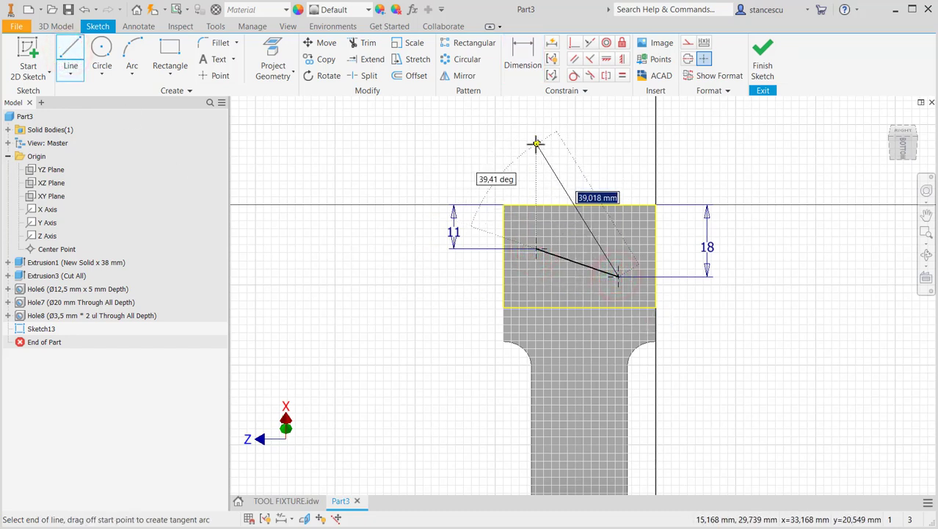
{"action": "key", "text": "Escape"}
{"action": "left_click", "coordinate": [524, 50]}
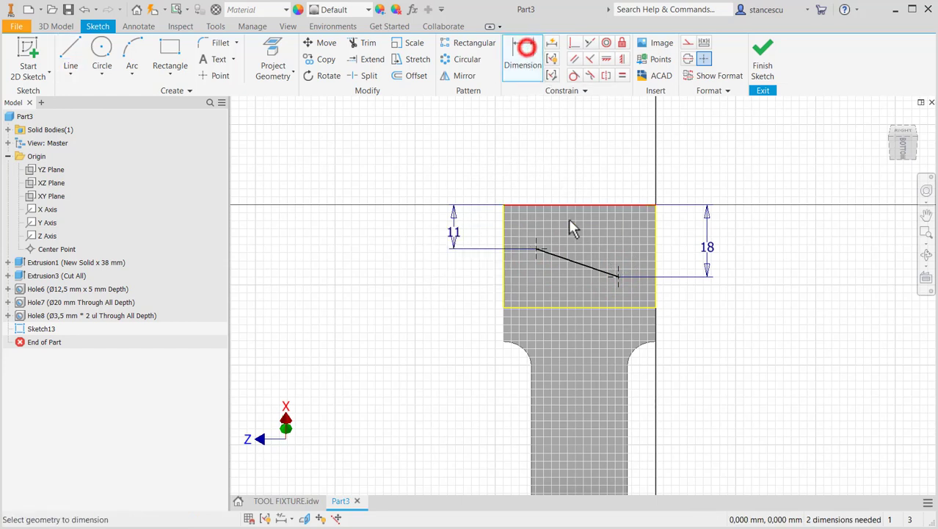
{"action": "left_click", "coordinate": [565, 260]}
{"action": "left_click", "coordinate": [580, 165]}
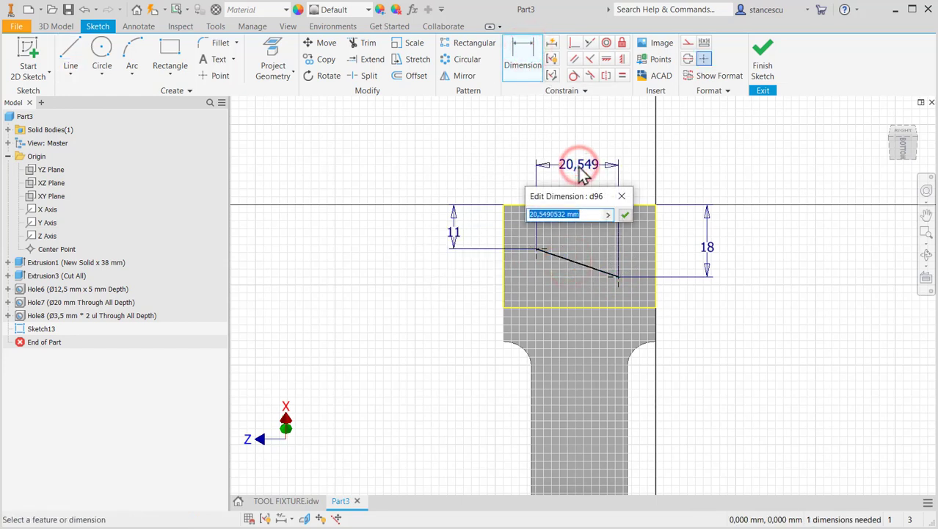
{"action": "key", "text": "Return"}
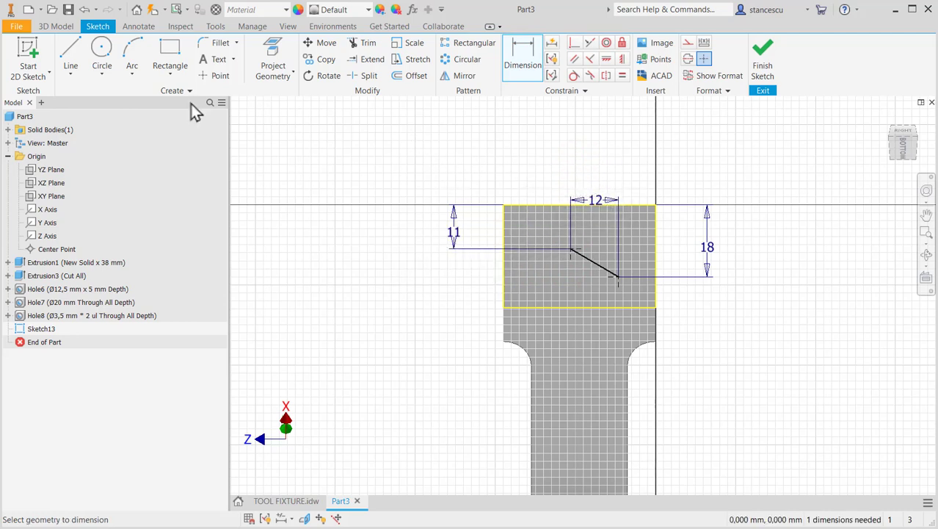
Step: Project the X Axis into the sketch and make the joining line's midpoint coincident with it
{"action": "left_click", "coordinate": [272, 50]}
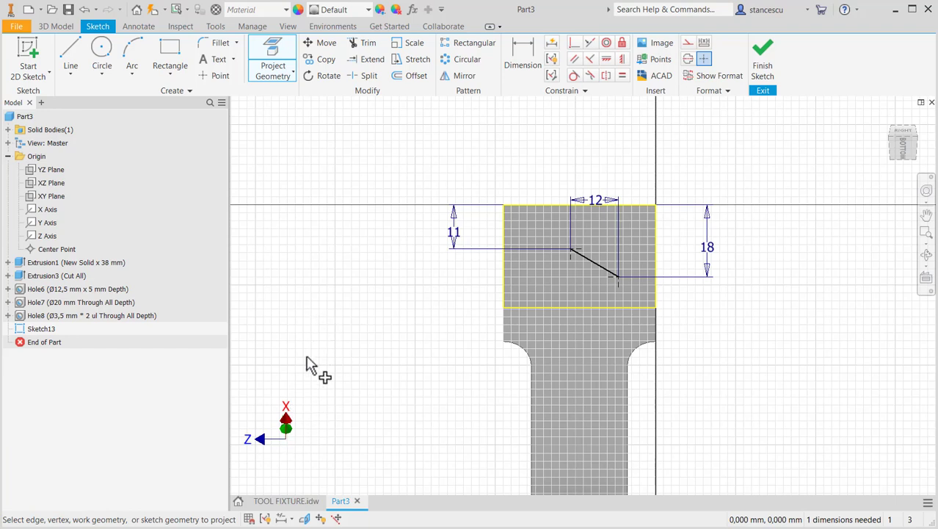
{"action": "left_click", "coordinate": [42, 210]}
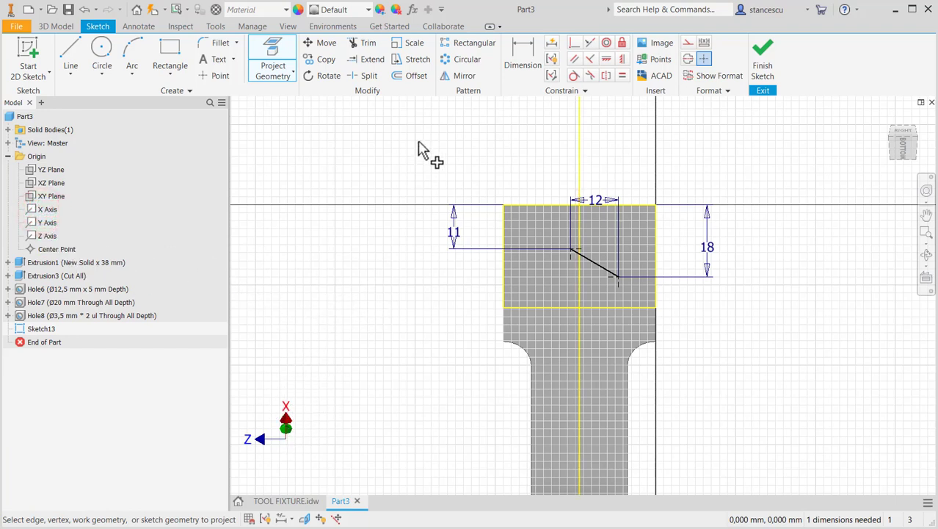
{"action": "key", "text": "Escape"}
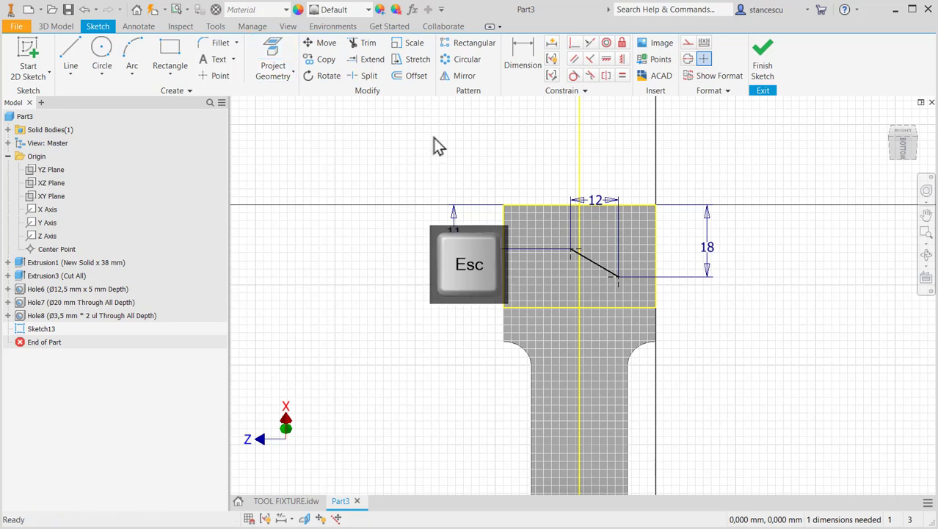
{"action": "left_click", "coordinate": [574, 43]}
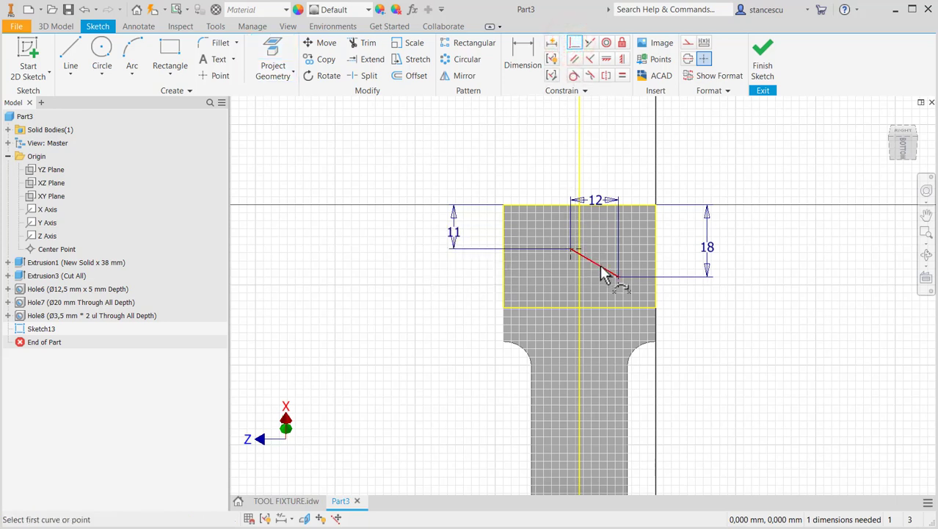
{"action": "left_click", "coordinate": [594, 263]}
{"action": "left_click", "coordinate": [580, 282]}
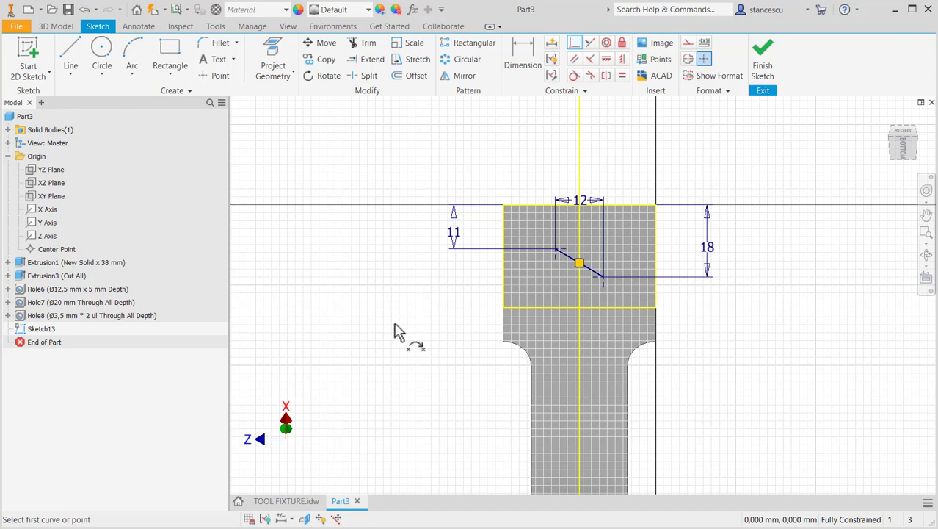
Step: Finish the sketch and cut simple Through All holes of 12 mm diameter at its two center points
{"action": "left_click", "coordinate": [771, 58]}
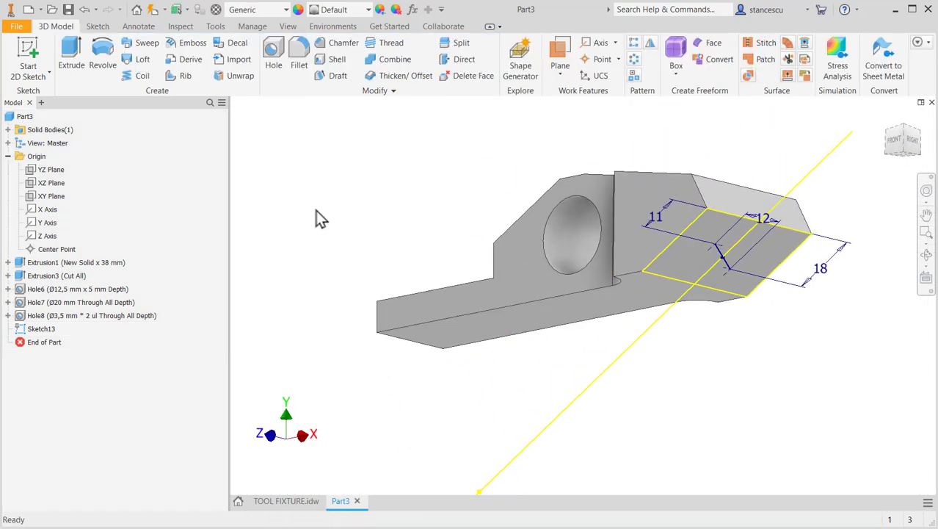
{"action": "left_click", "coordinate": [272, 53]}
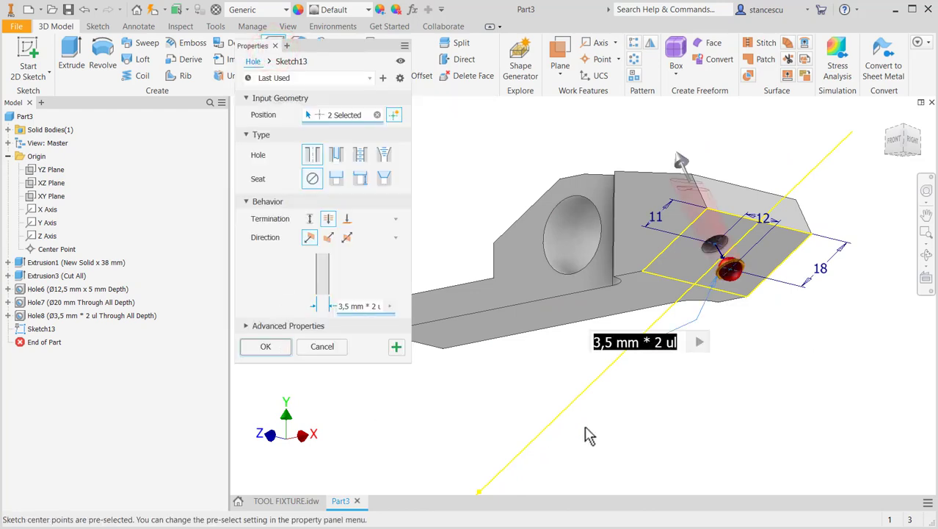
{"action": "type", "text": "12"}
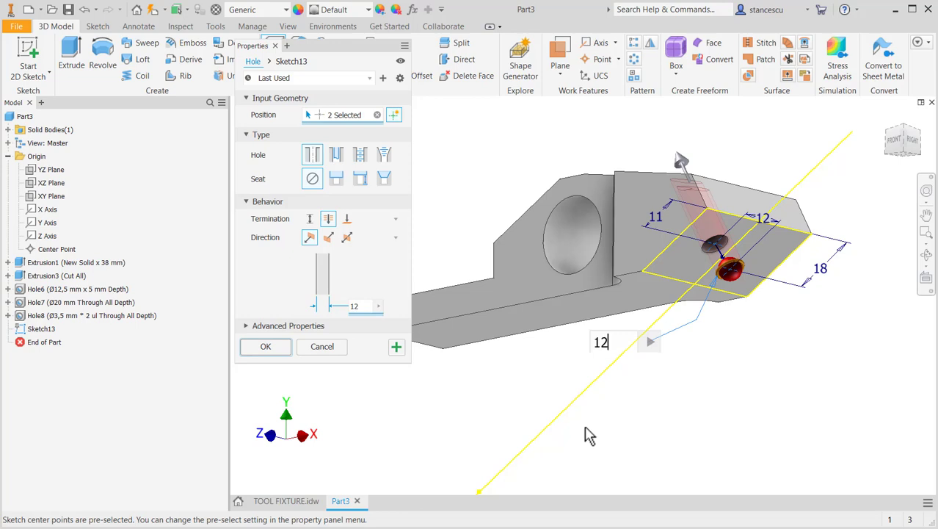
{"action": "key", "text": "Return"}
{"action": "left_click", "coordinate": [266, 346]}
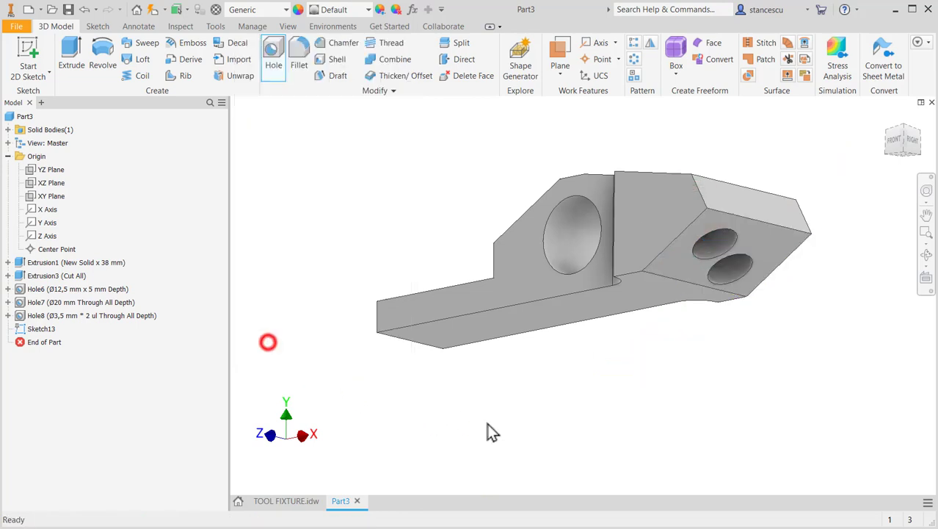
{"action": "middle_click_drag", "start_coordinate": [737, 415], "coordinate": [744, 450], "text": "shift"}
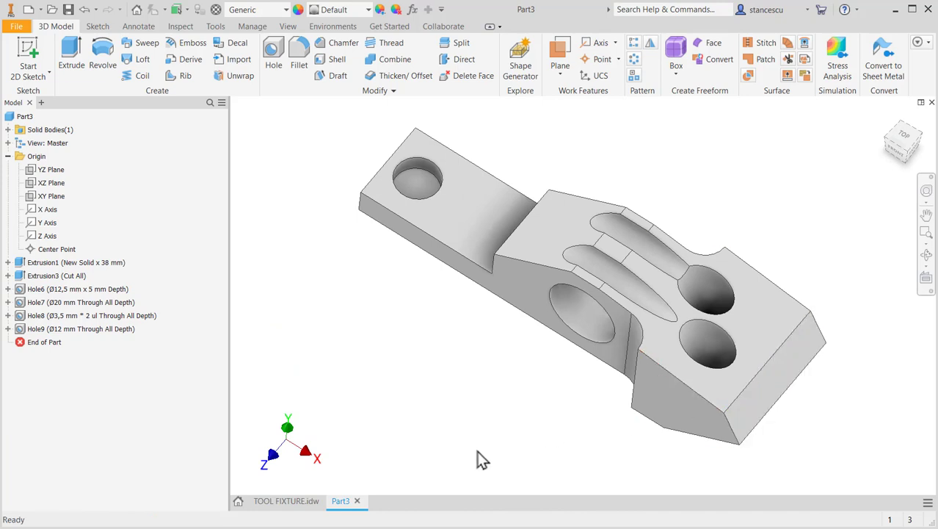
Step: Examine the isometric view, front view and section A-A in TOOL FIXTURE.idw for the M10 threaded holes' placement and depth
{"action": "left_click", "coordinate": [282, 500]}
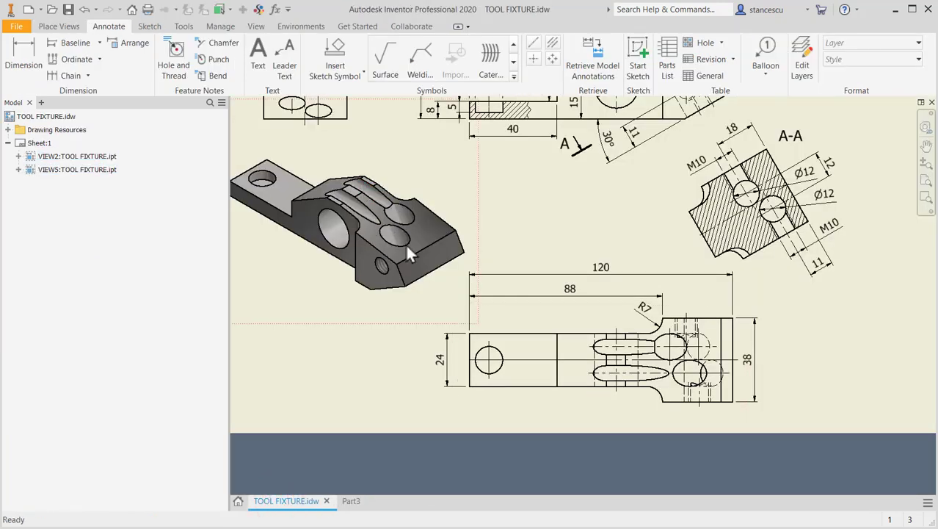
{"action": "left_click", "coordinate": [359, 501]}
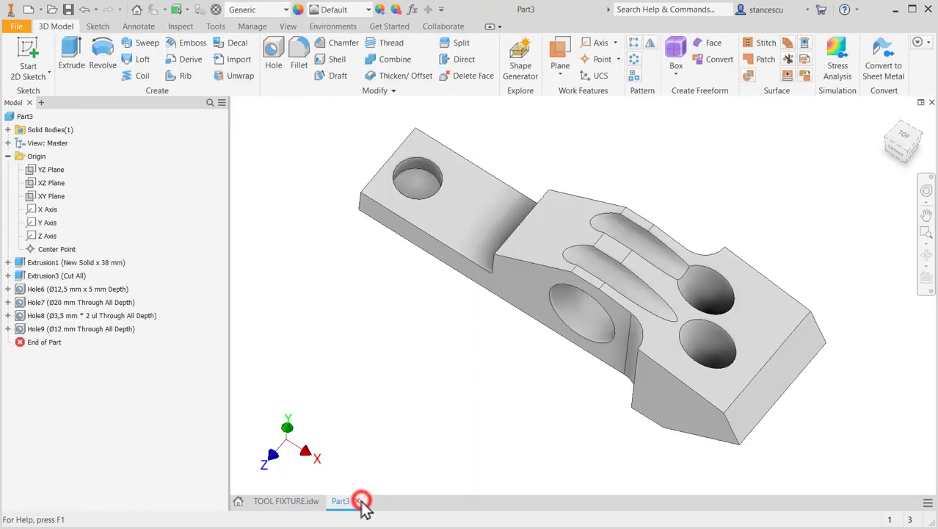
{"action": "left_click", "coordinate": [283, 502]}
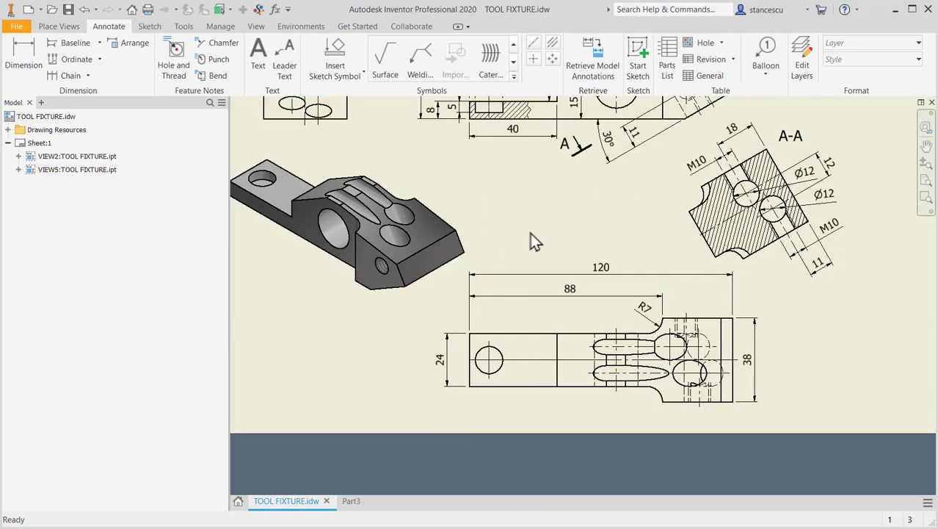
{"action": "middle_click_drag", "start_coordinate": [601, 232], "coordinate": [582, 360]}
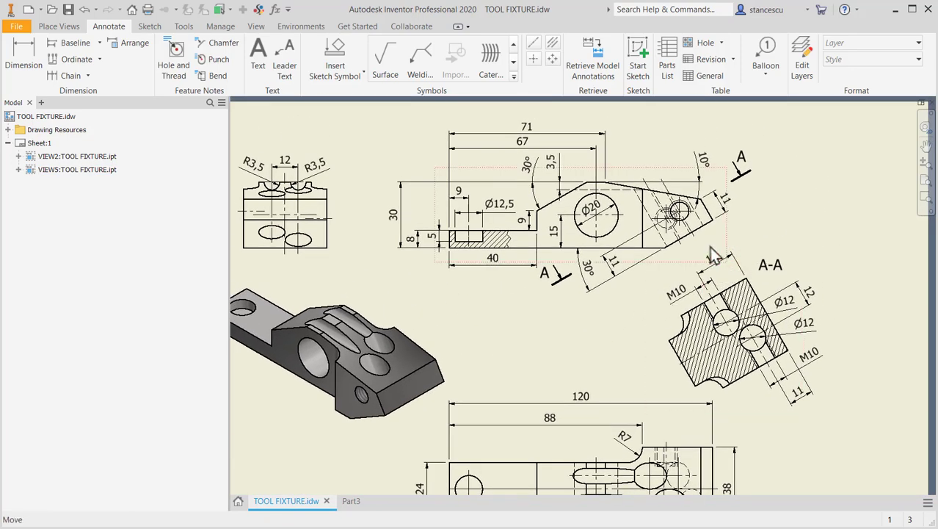
{"action": "scroll", "coordinate": [708, 235], "scroll_direction": "up", "scroll_amount": 3}
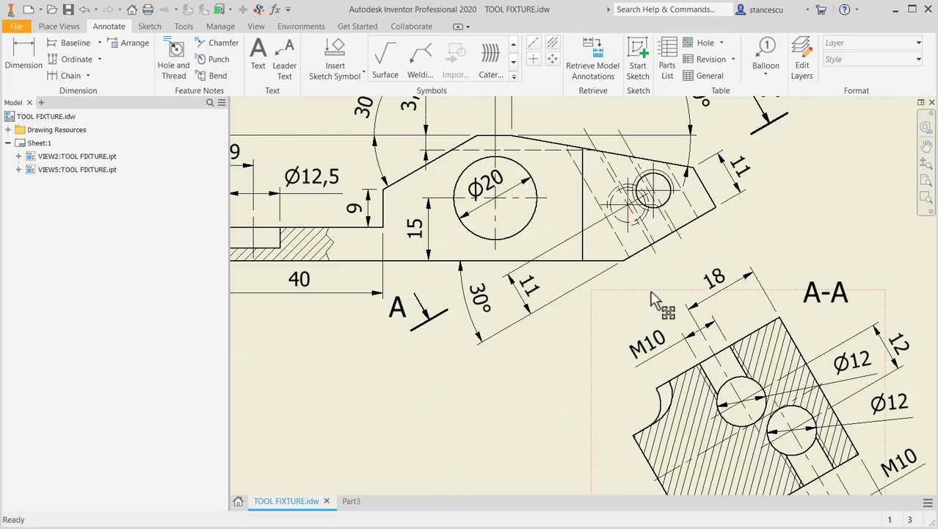
{"action": "middle_click_drag", "start_coordinate": [677, 301], "coordinate": [640, 207]}
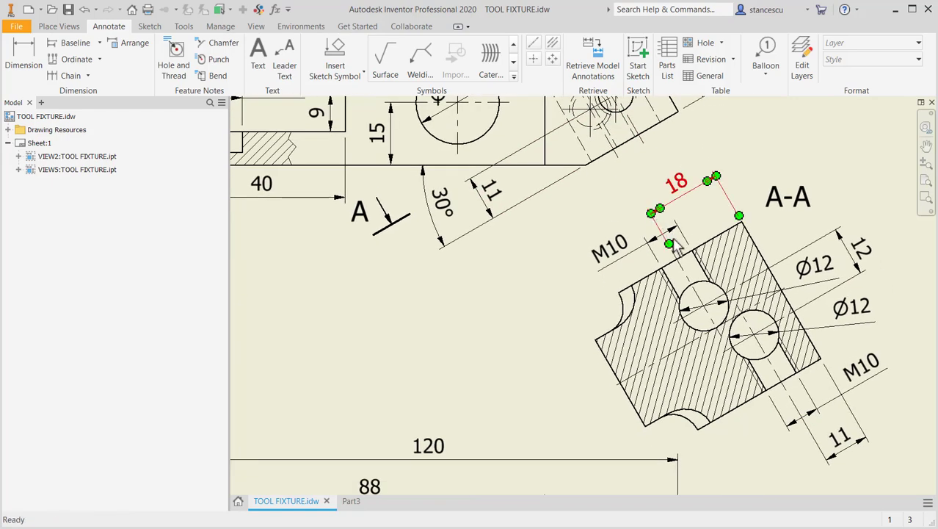
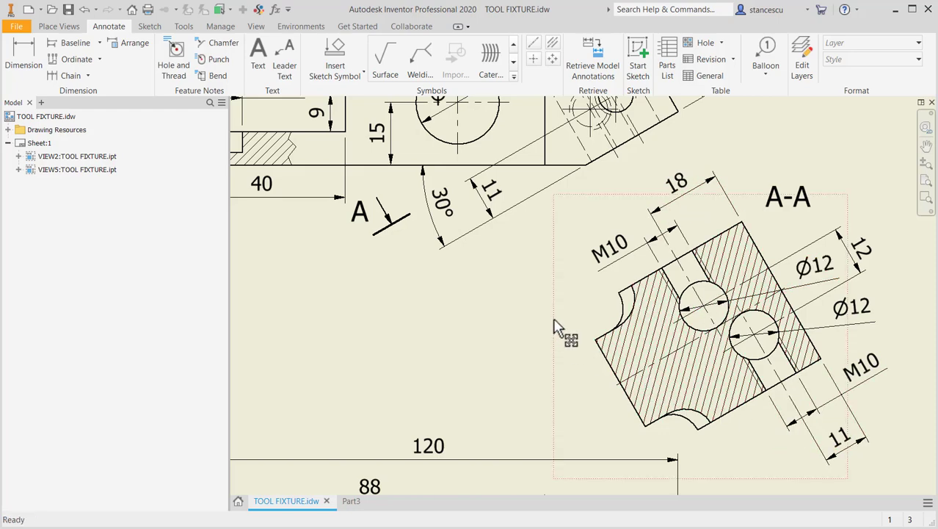
Step: Return to Part3 and start a sketch on the front side face of the angled end block
{"action": "mouse_move", "coordinate": [550, 331]}
{"action": "middle_mouse_down"}
{"action": "mouse_move", "coordinate": [593, 405]}
{"action": "mouse_move", "coordinate": [600, 465]}
{"action": "middle_mouse_up"}
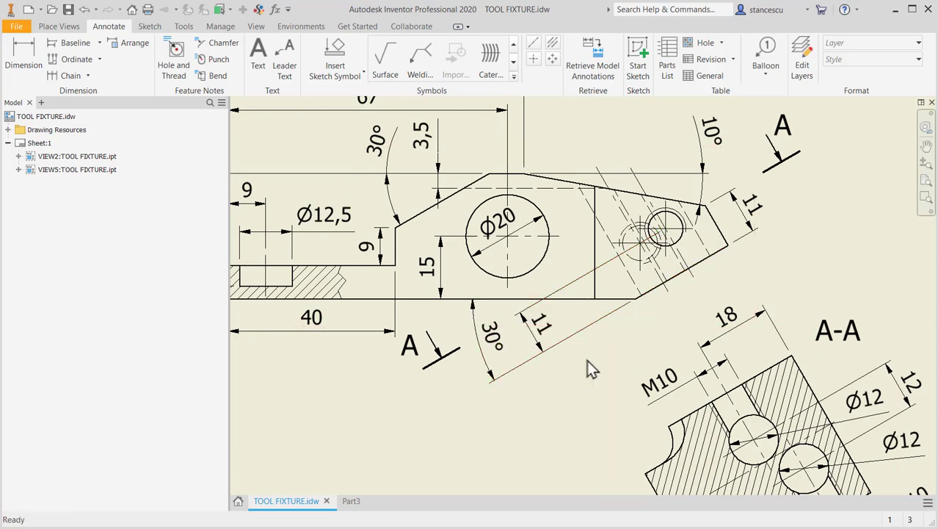
{"action": "mouse_move", "coordinate": [588, 361]}
{"action": "middle_mouse_down"}
{"action": "mouse_move", "coordinate": [576, 269]}
{"action": "mouse_move", "coordinate": [563, 266]}
{"action": "middle_mouse_up"}
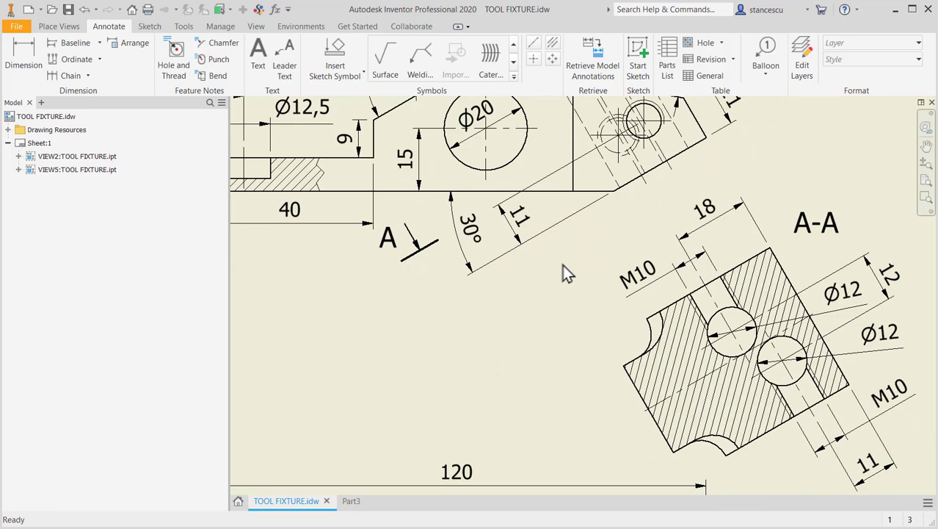
{"action": "left_click", "coordinate": [352, 501]}
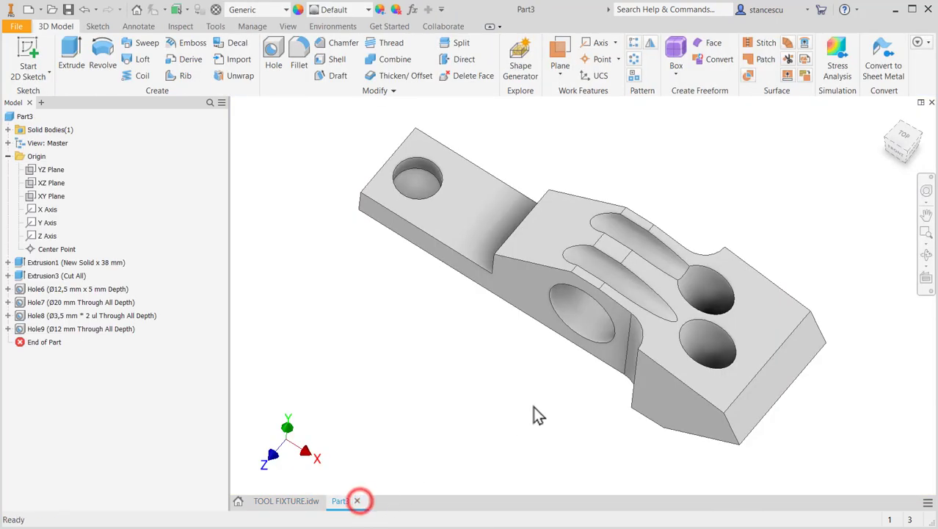
{"action": "left_click", "coordinate": [684, 412]}
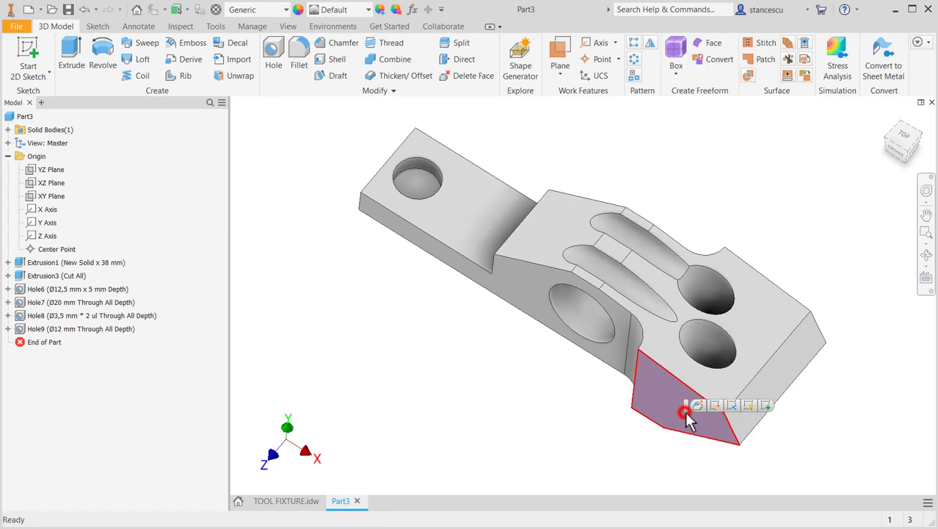
{"action": "left_click", "coordinate": [765, 406]}
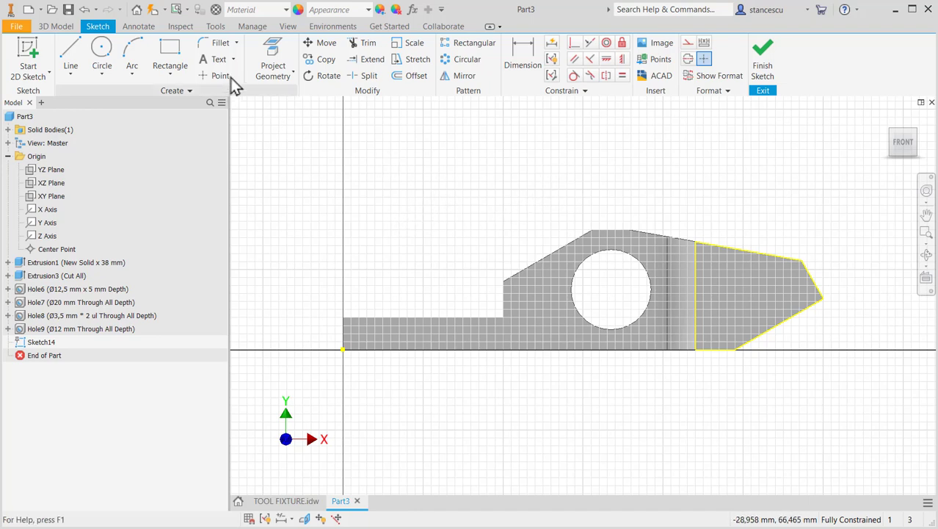
Step: Project the side silhouette edges of both angled 12 mm holes into the sketch
{"action": "left_click", "coordinate": [275, 47]}
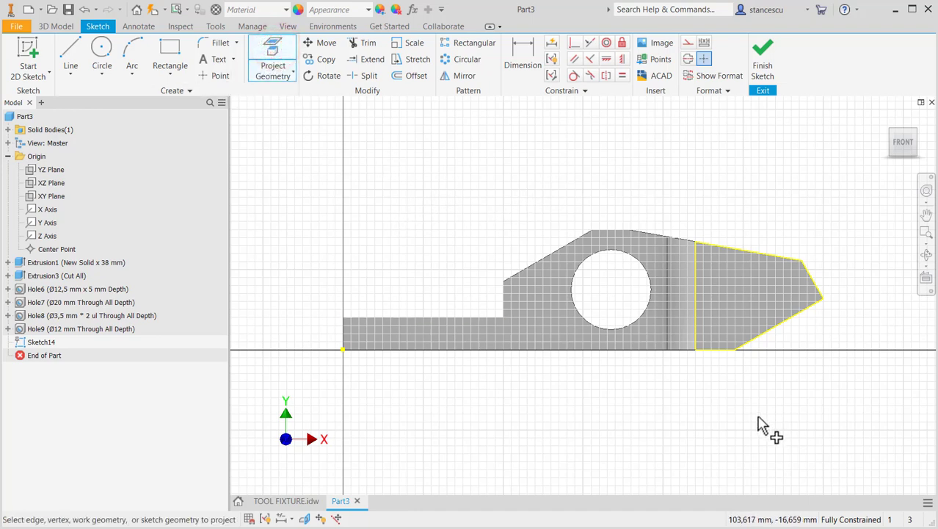
{"action": "middle_click_drag", "start_coordinate": [757, 416], "coordinate": [727, 435], "text": "shift"}
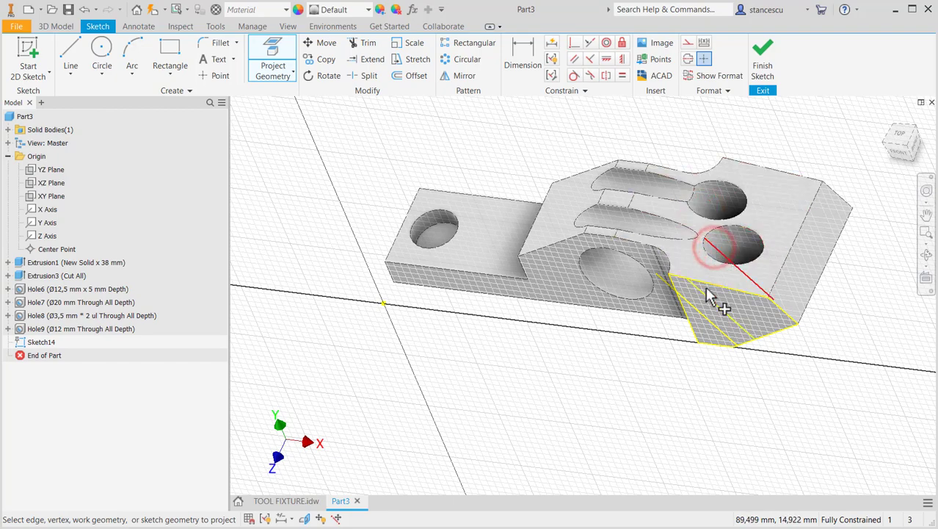
{"action": "middle_click_drag", "start_coordinate": [691, 425], "coordinate": [748, 415], "text": "shift"}
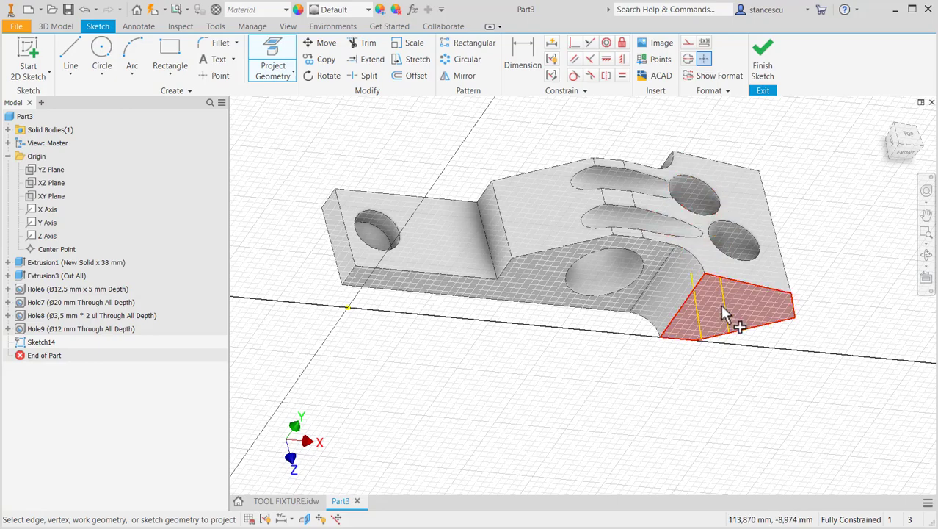
{"action": "middle_click_drag", "start_coordinate": [729, 318], "coordinate": [722, 272], "text": "shift"}
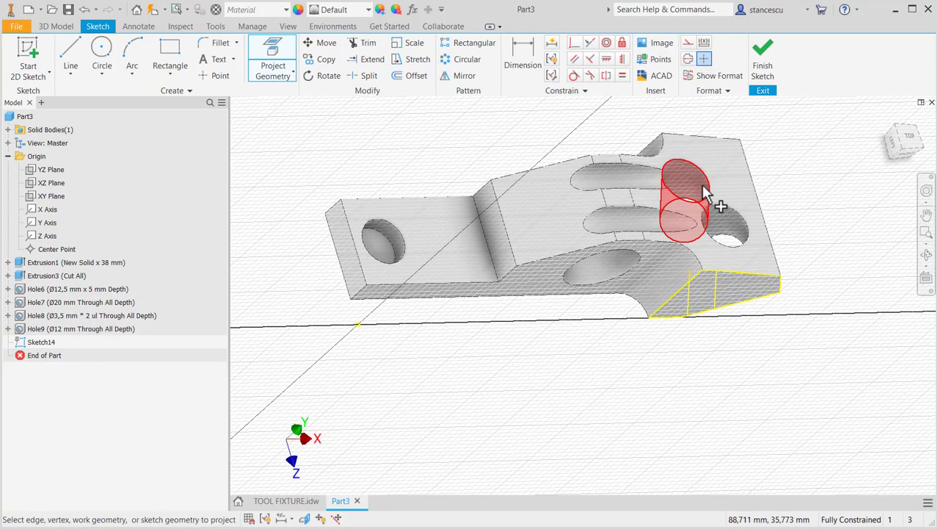
{"action": "middle_click_drag", "start_coordinate": [701, 206], "coordinate": [697, 183], "text": "shift"}
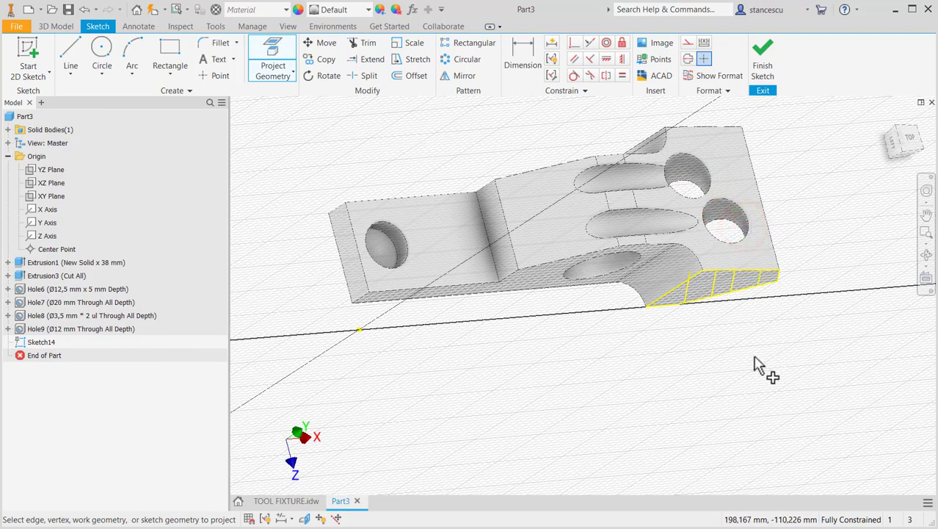
{"action": "middle_click_drag", "start_coordinate": [755, 357], "coordinate": [751, 325], "text": "shift"}
{"action": "left_click", "coordinate": [906, 151]}
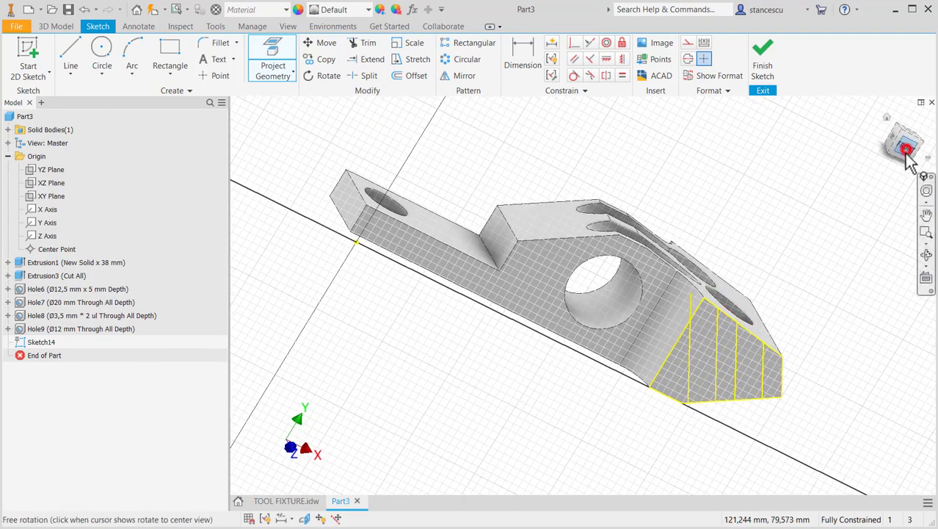
{"action": "scroll", "coordinate": [681, 311], "scroll_direction": "down", "scroll_amount": 3}
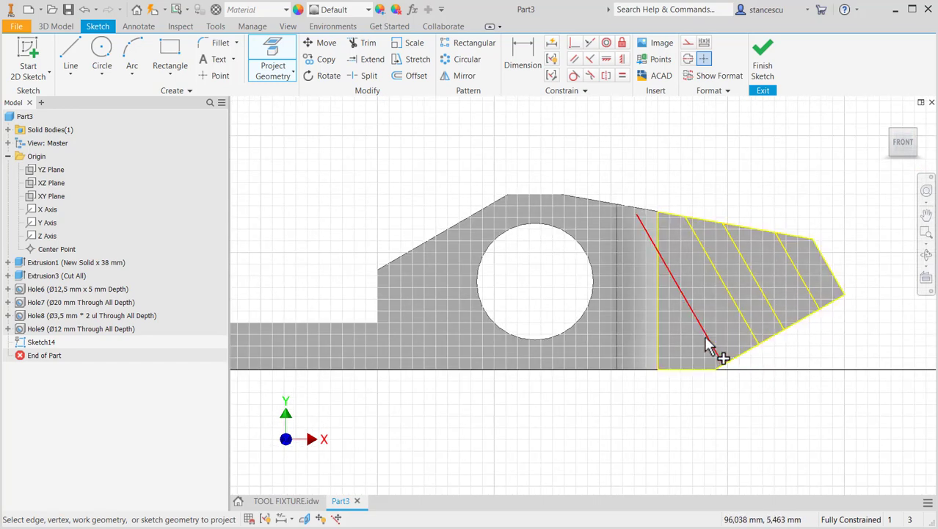
{"action": "key", "text": "Escape"}
Step: Draw a line across the hole nearer the pointed end, joining its two projected edges and perpendicular to them
{"action": "scroll", "coordinate": [723, 367], "scroll_direction": "up", "scroll_amount": 5}
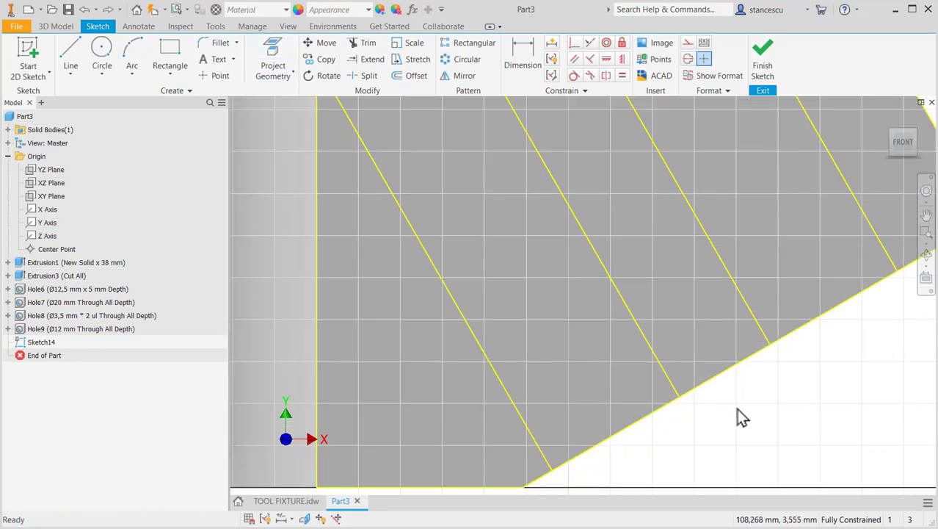
{"action": "left_click", "coordinate": [74, 50]}
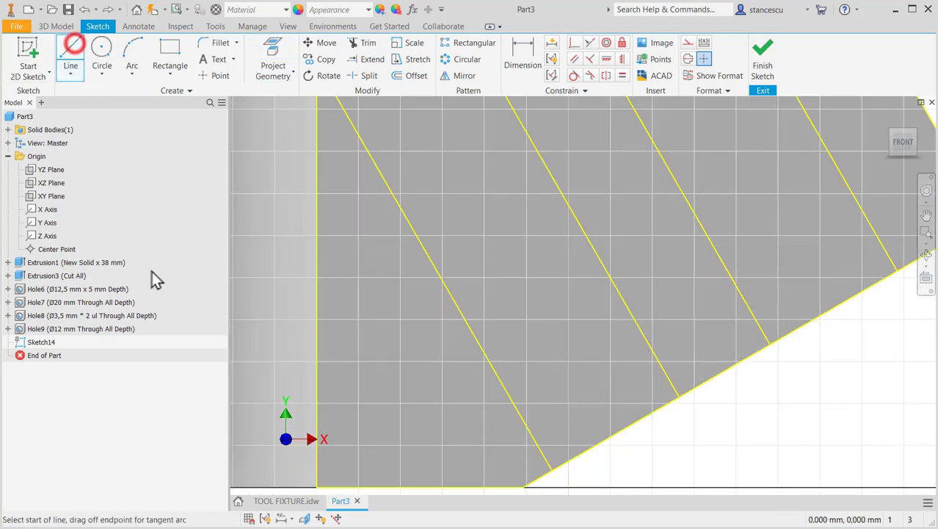
{"action": "left_click", "coordinate": [637, 322]}
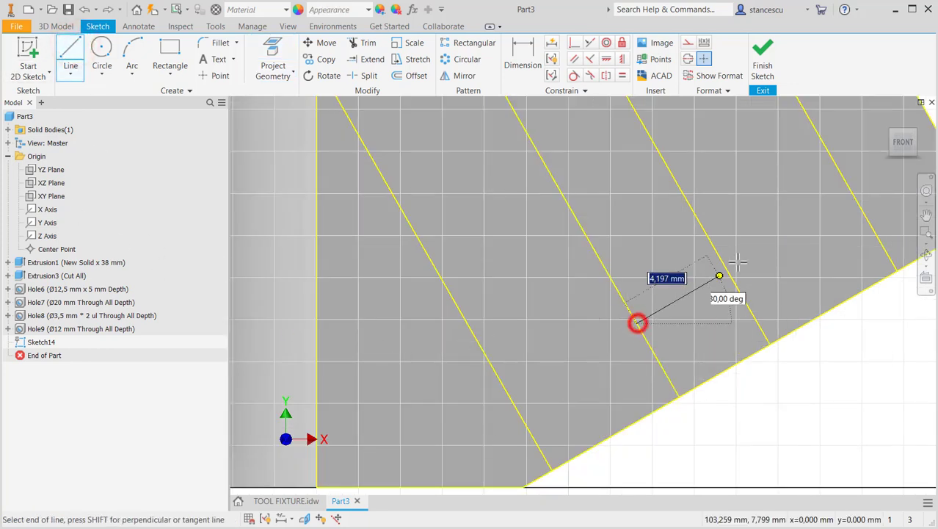
{"action": "double_click", "coordinate": [855, 198]}
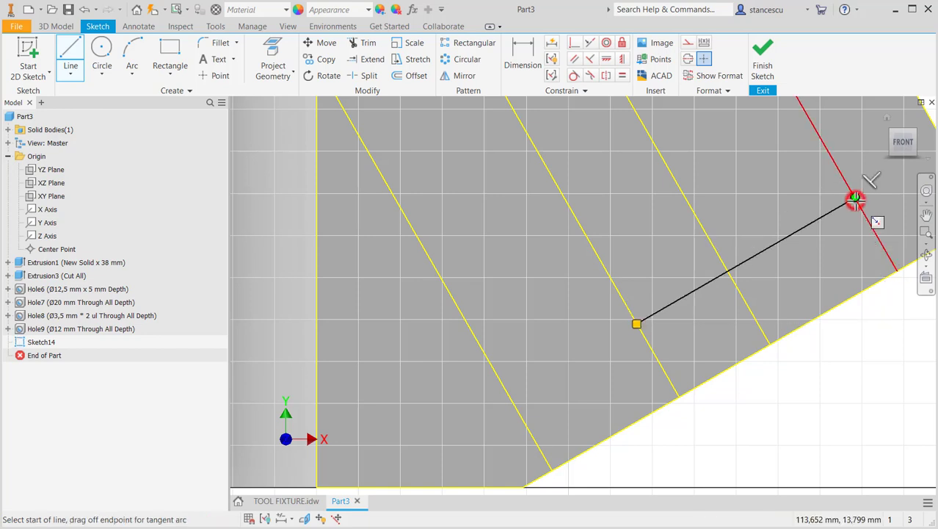
Step: Draw a line from the cross line's midpoint to the sloped upper edge and make it parallel to the projected hole edges
{"action": "middle_click_drag", "start_coordinate": [594, 221], "coordinate": [590, 355]}
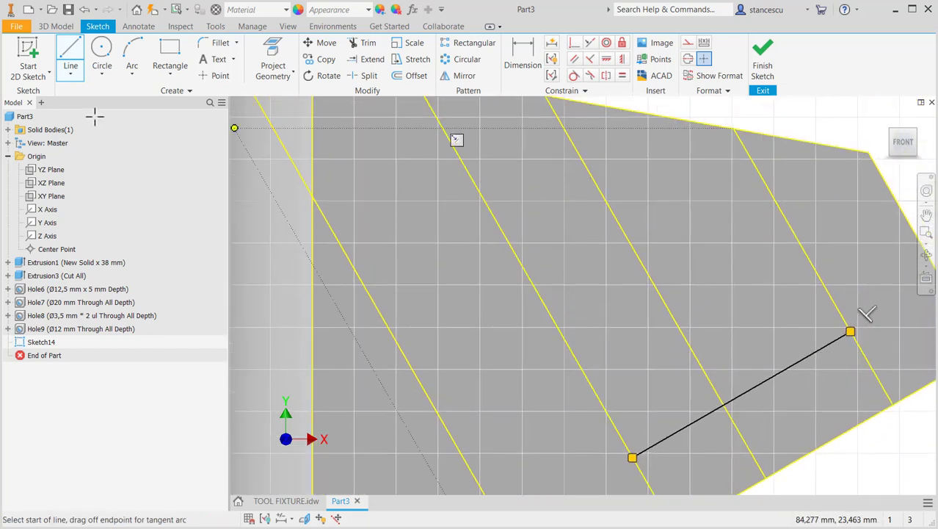
{"action": "left_click", "coordinate": [742, 394]}
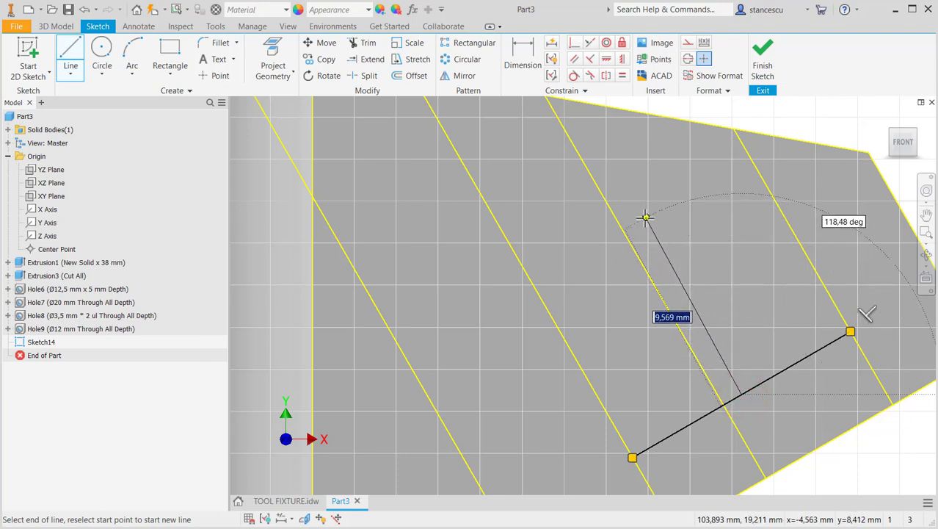
{"action": "middle_click_drag", "start_coordinate": [644, 222], "coordinate": [643, 247]}
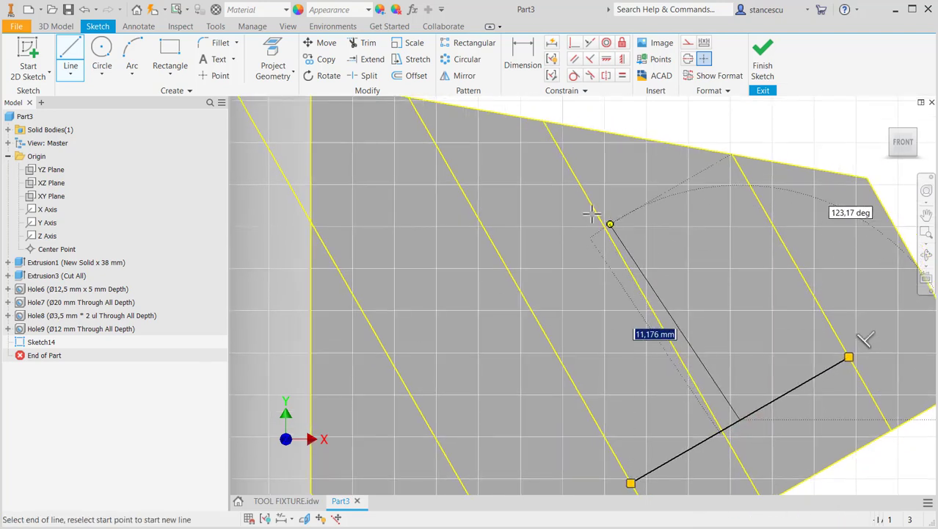
{"action": "double_click", "coordinate": [565, 124]}
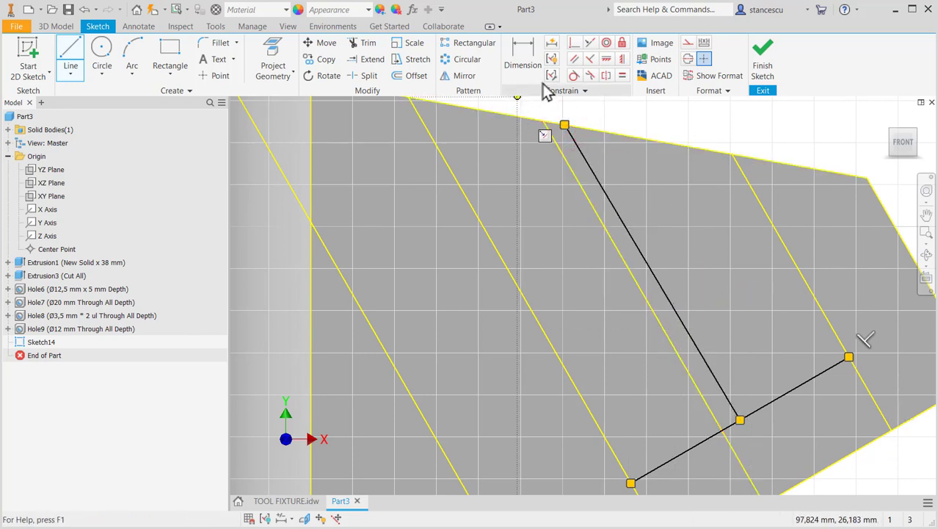
{"action": "left_click", "coordinate": [572, 60]}
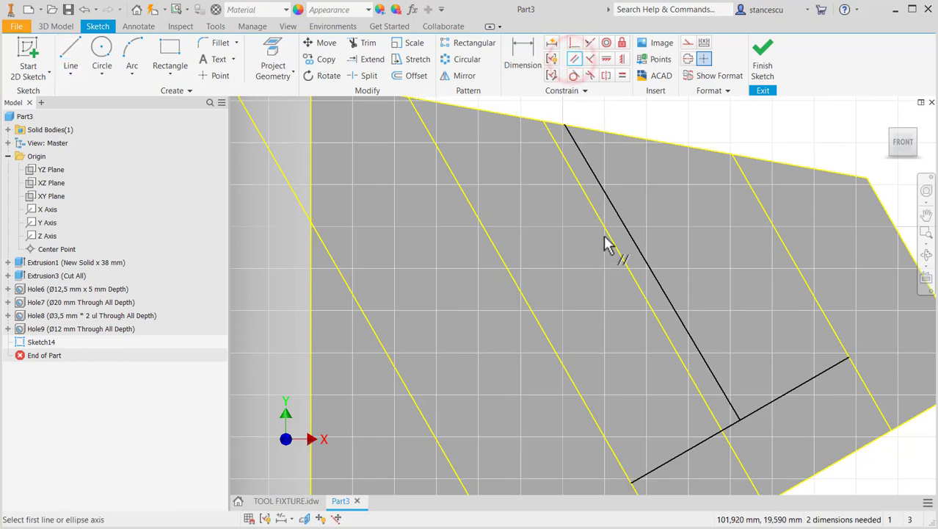
{"action": "left_click", "coordinate": [606, 227]}
{"action": "left_click", "coordinate": [619, 218]}
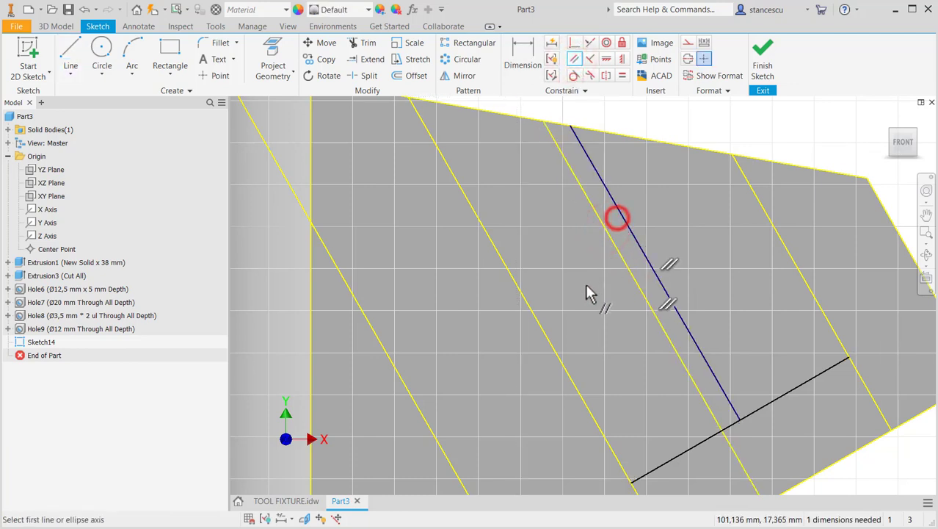
Step: Draw a second cross line joining the other hole's two projected edges, perpendicular to them
{"action": "mouse_move", "coordinate": [620, 303]}
{"action": "middle_mouse_down"}
{"action": "mouse_move", "coordinate": [636, 243]}
{"action": "mouse_move", "coordinate": [621, 198]}
{"action": "middle_mouse_up"}
{"action": "left_click", "coordinate": [65, 50]}
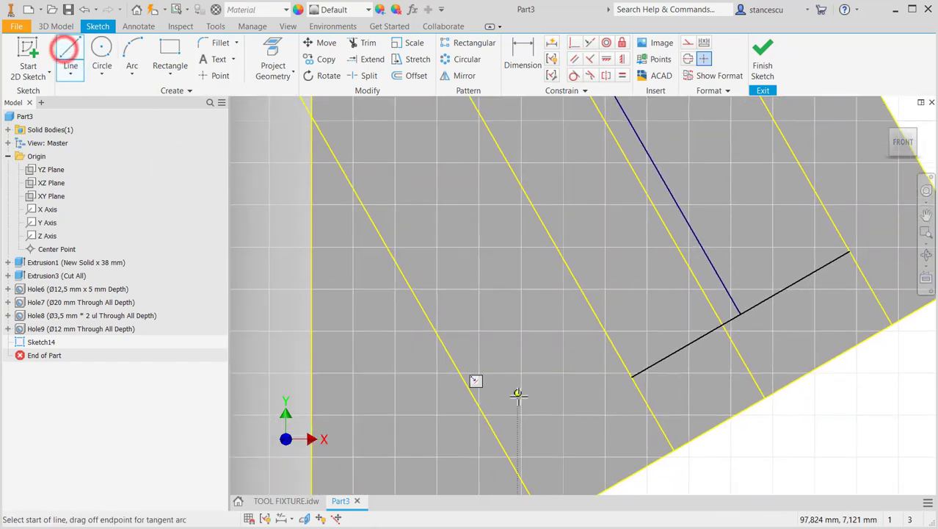
{"action": "left_click", "coordinate": [522, 481]}
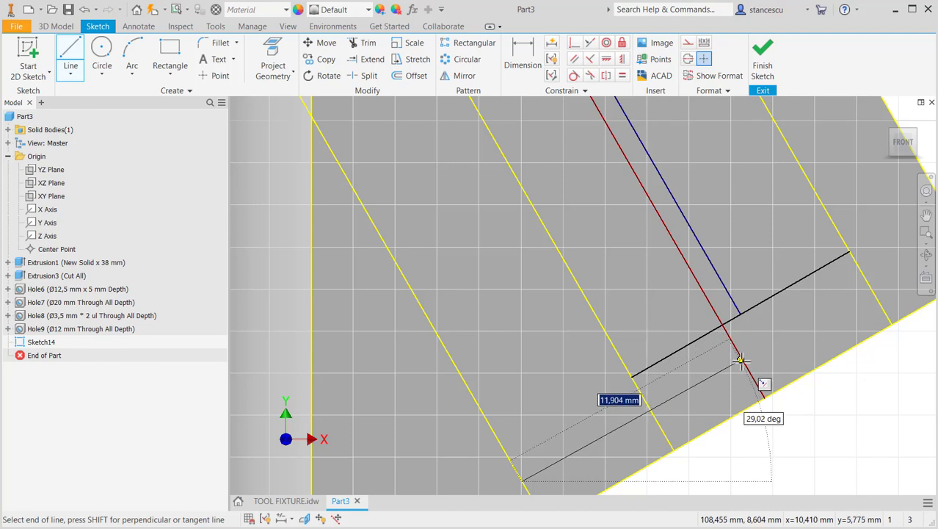
{"action": "double_click", "coordinate": [740, 357]}
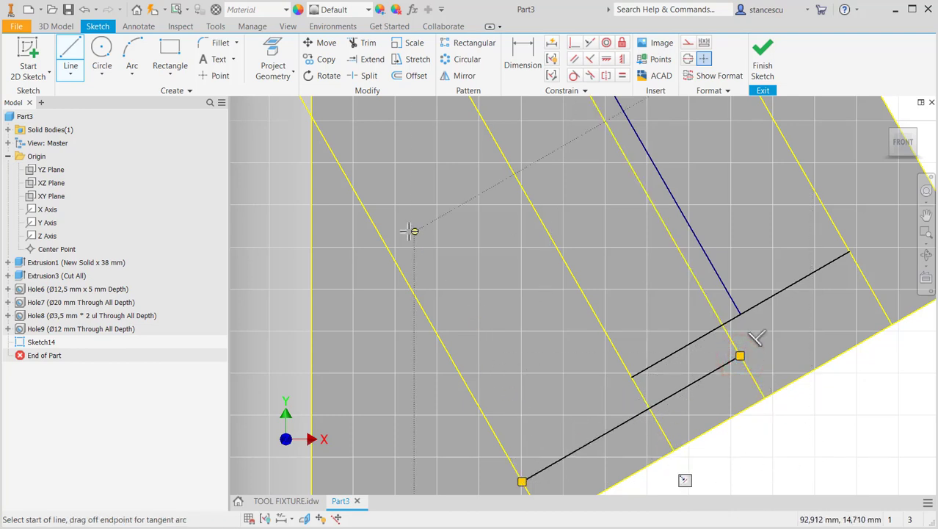
Step: Draw a line from the second cross line's midpoint, perpendicular to it, up to the sloped upper edge
{"action": "left_click", "coordinate": [633, 419]}
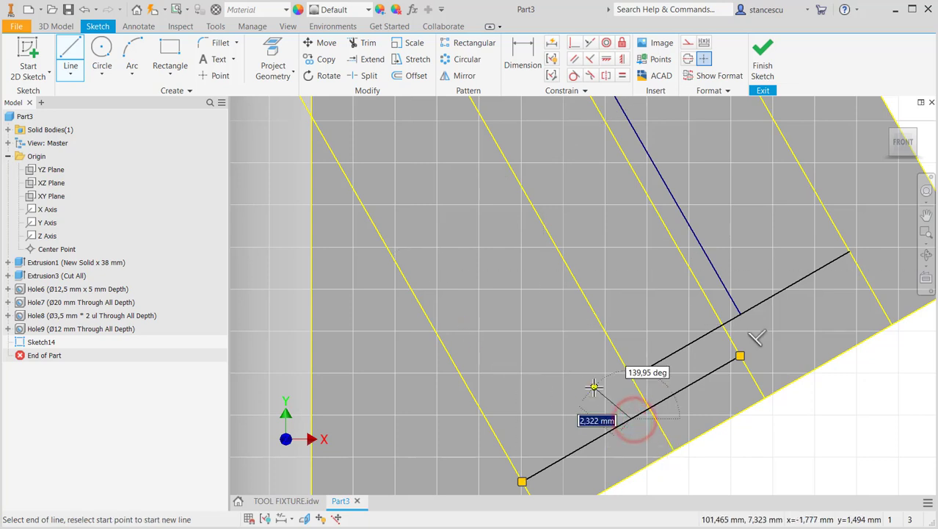
{"action": "scroll", "coordinate": [508, 245], "scroll_direction": "down", "scroll_amount": 5}
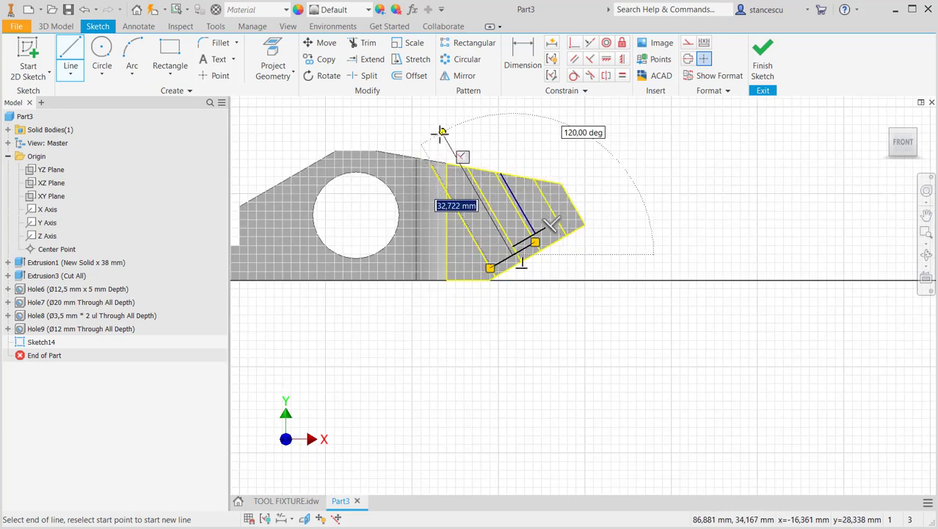
{"action": "scroll", "coordinate": [473, 177], "scroll_direction": "up", "scroll_amount": 2}
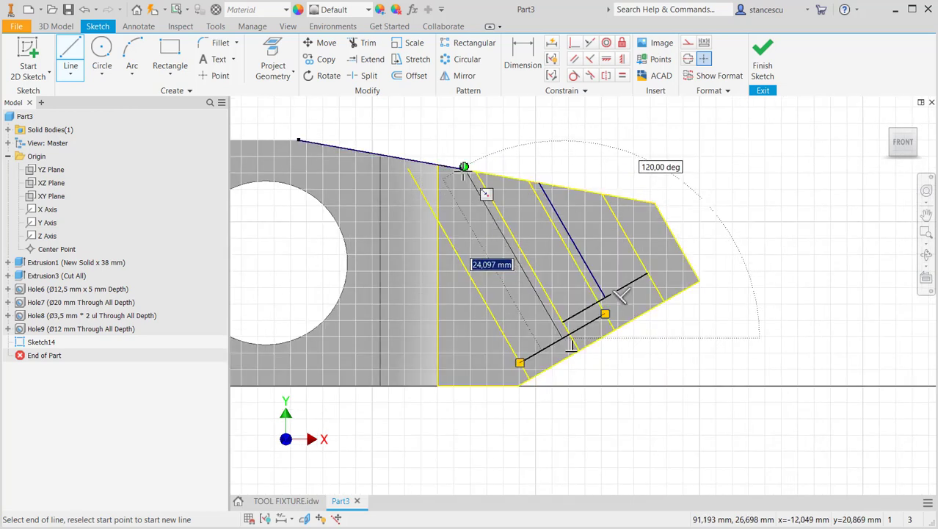
{"action": "left_click", "coordinate": [464, 167]}
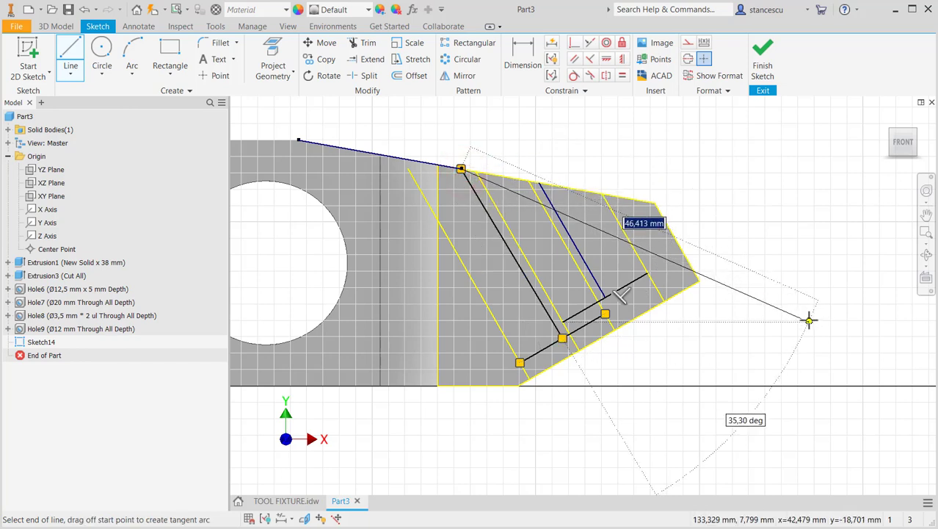
{"action": "key", "text": "Escape"}
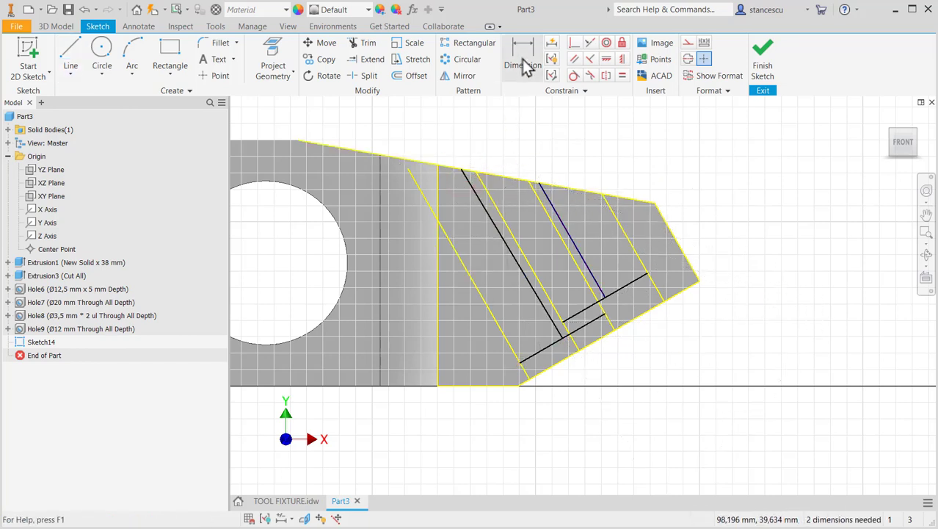
Step: Make the two cross lines of the holes collinear
{"action": "left_click", "coordinate": [589, 42]}
{"action": "left_click", "coordinate": [576, 328]}
{"action": "left_click", "coordinate": [576, 312]}
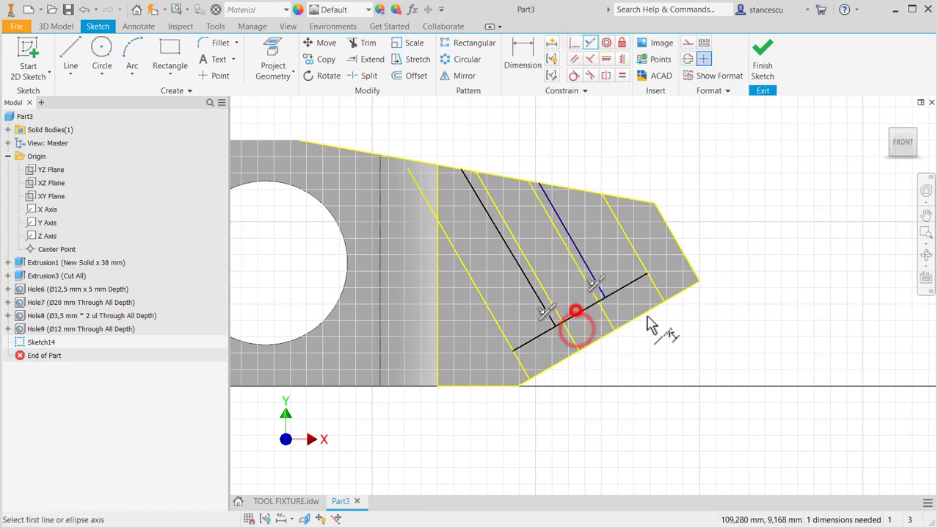
Step: Dimension the collinear cross lines 11 mm from the slanted lower edge of the end block
{"action": "left_click", "coordinate": [521, 58]}
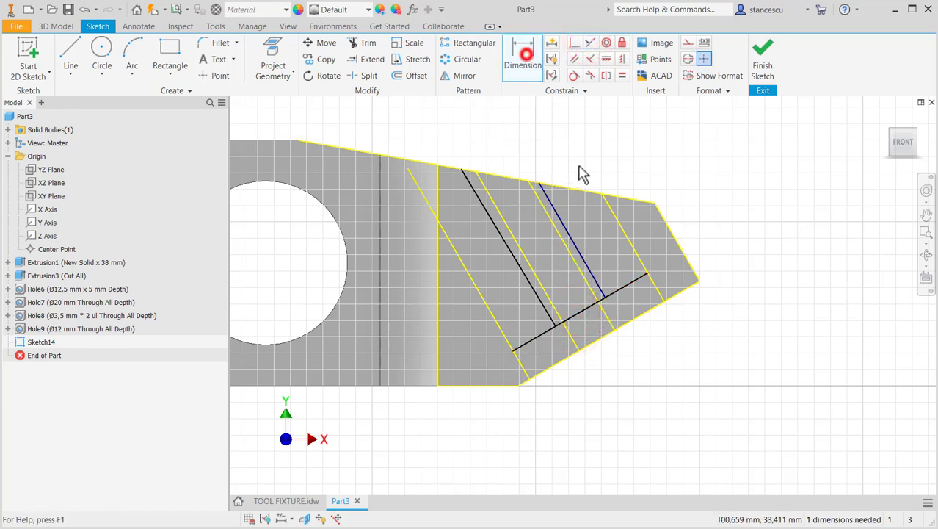
{"action": "left_click", "coordinate": [615, 287]}
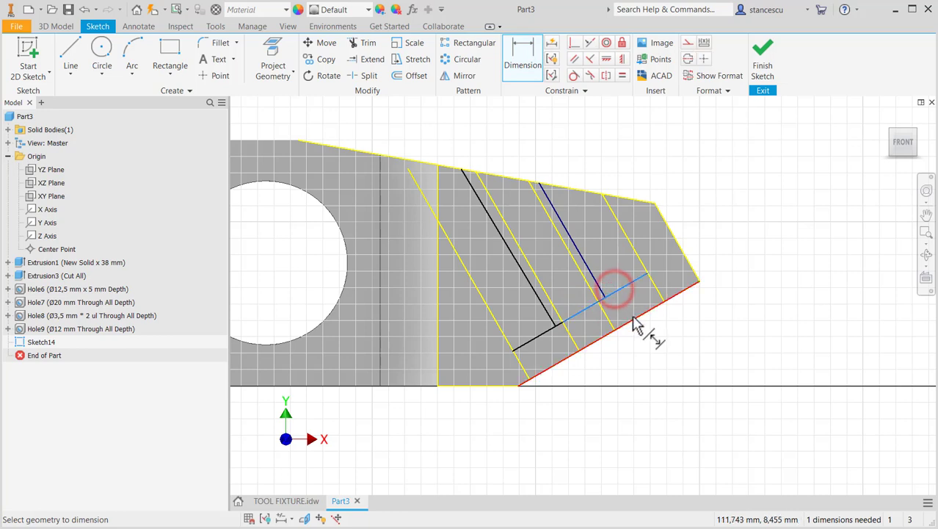
{"action": "left_click", "coordinate": [632, 315]}
{"action": "left_click", "coordinate": [750, 242]}
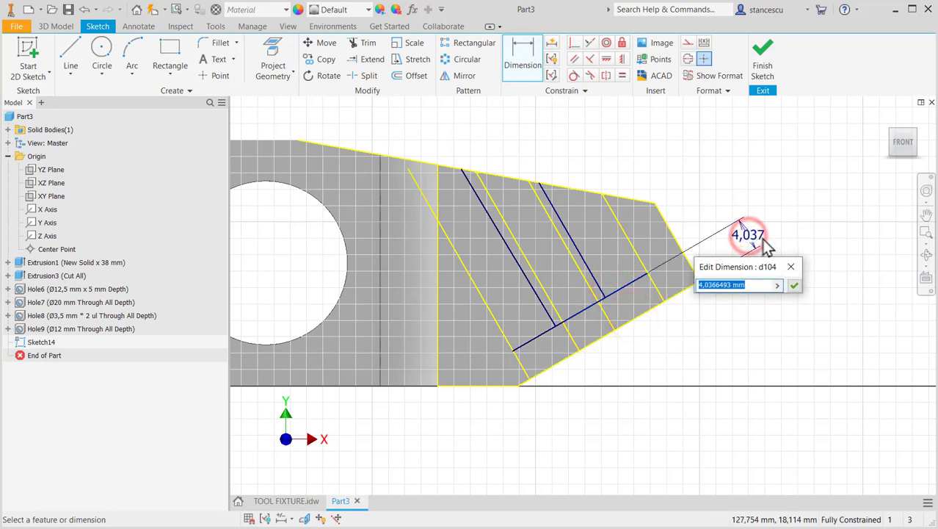
{"action": "type", "text": "11"}
{"action": "key", "text": "Return"}
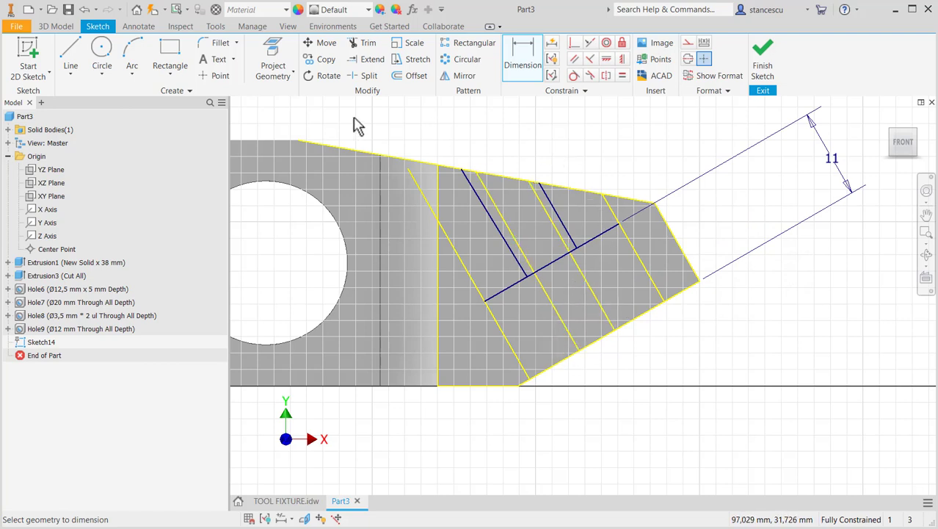
Step: Place sketch points at the midpoints of both collinear cross lines and finish the sketch
{"action": "left_click", "coordinate": [219, 76]}
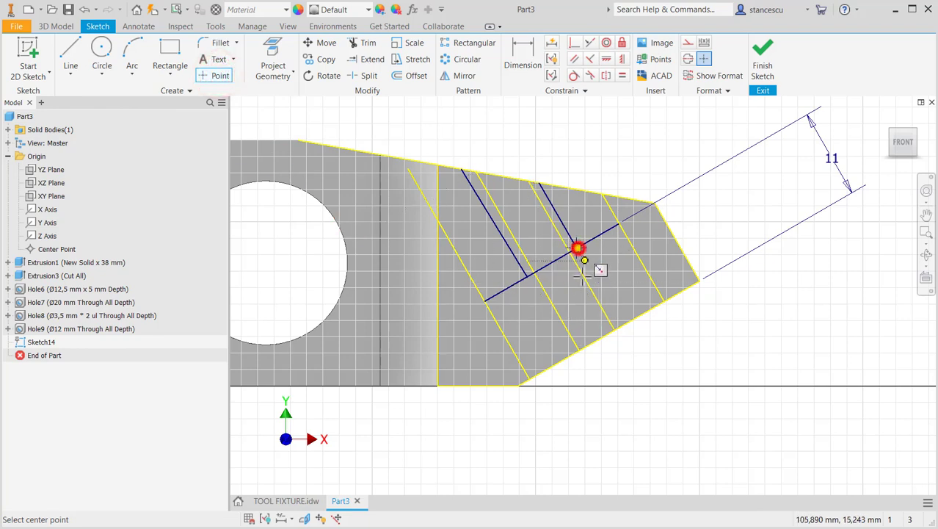
{"action": "left_click", "coordinate": [527, 276]}
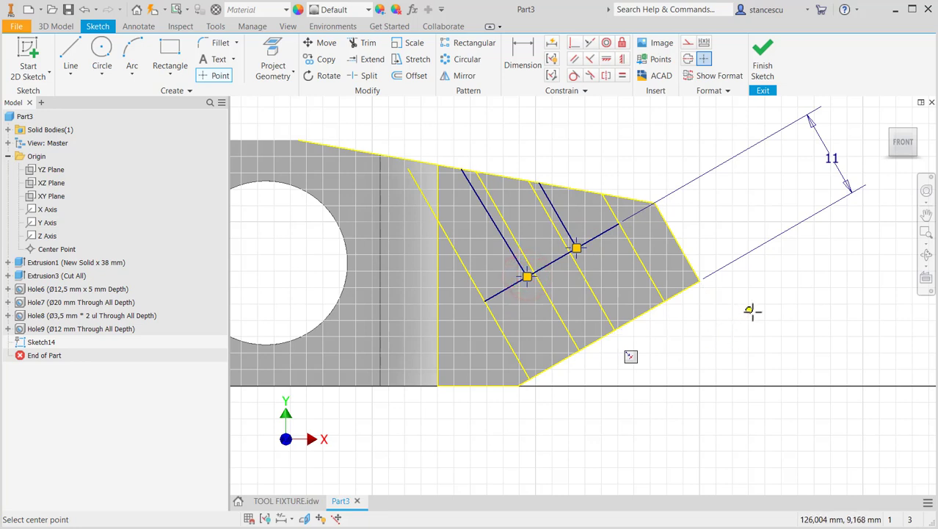
{"action": "key", "text": "Escape"}
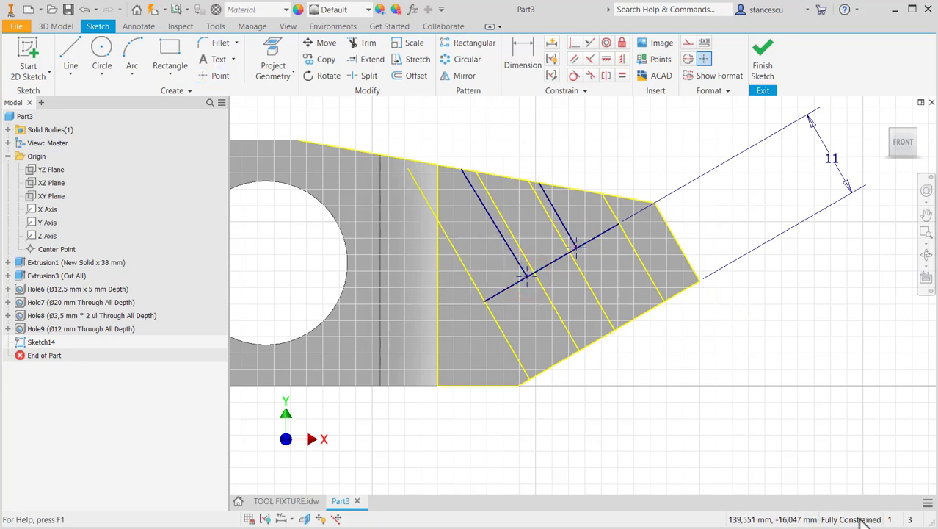
{"action": "left_click", "coordinate": [763, 69]}
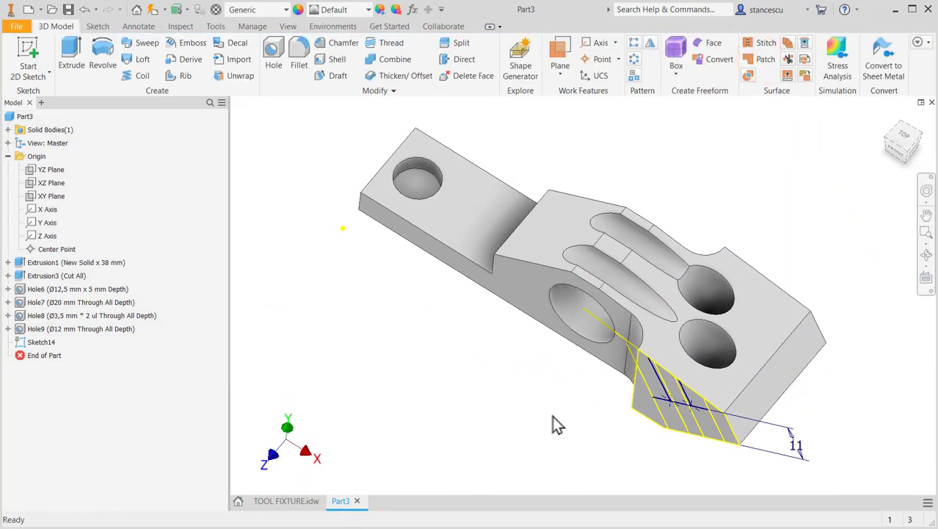
Step: Create a work point on the sketch point nearer the slanted end of the block and hide the sketch
{"action": "middle_click_drag", "start_coordinate": [552, 425], "coordinate": [465, 373]}
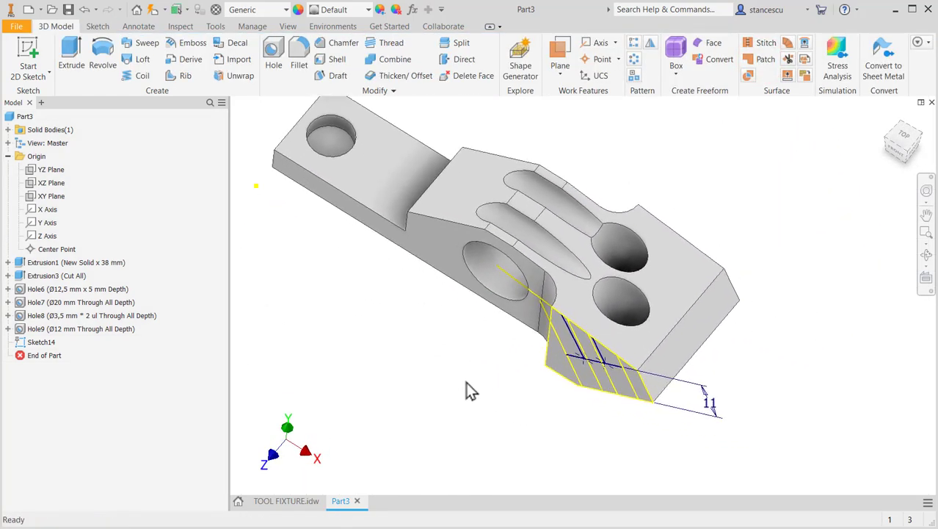
{"action": "scroll", "coordinate": [557, 396], "scroll_direction": "up", "scroll_amount": 2}
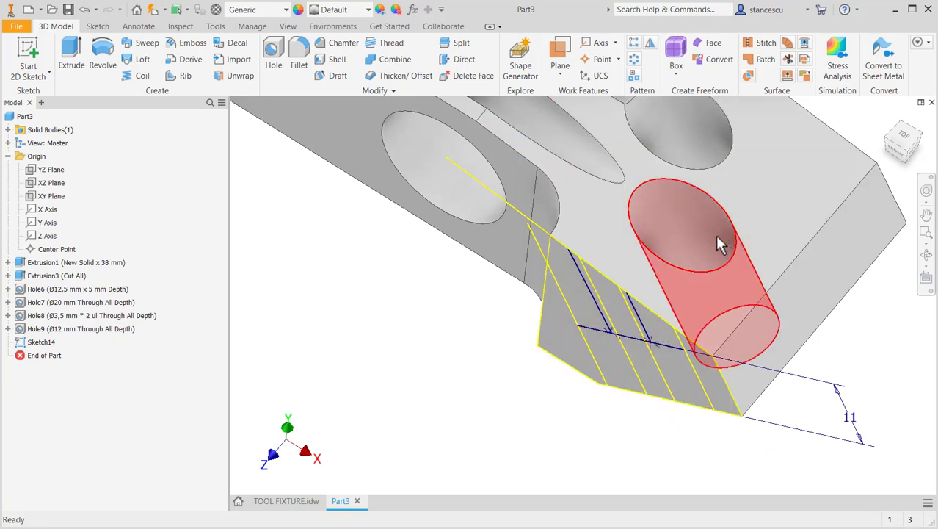
{"action": "middle_click_drag", "start_coordinate": [807, 286], "coordinate": [795, 370]}
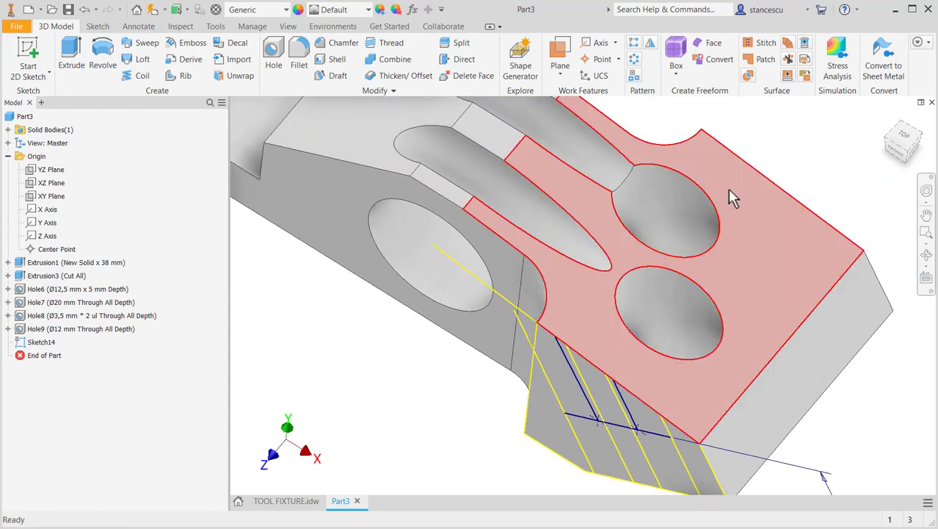
{"action": "middle_click_drag", "start_coordinate": [645, 436], "coordinate": [663, 351]}
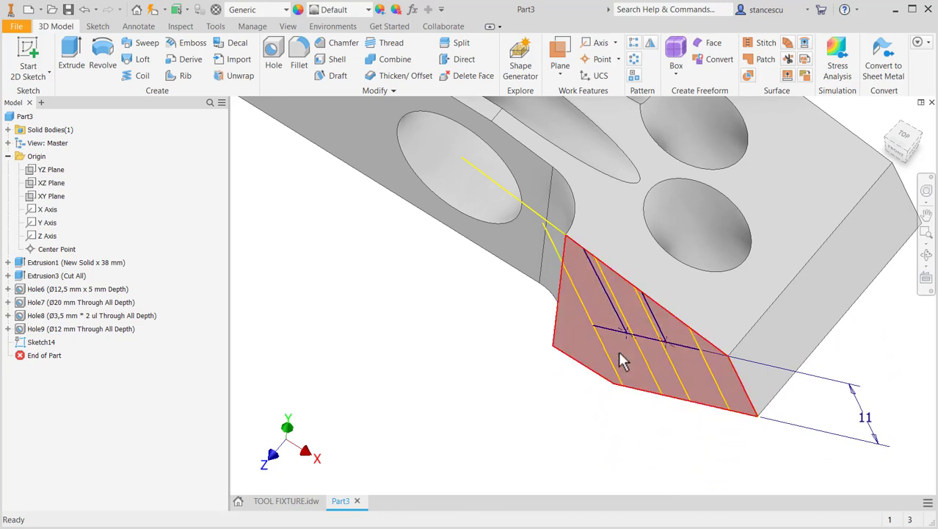
{"action": "left_click", "coordinate": [600, 59]}
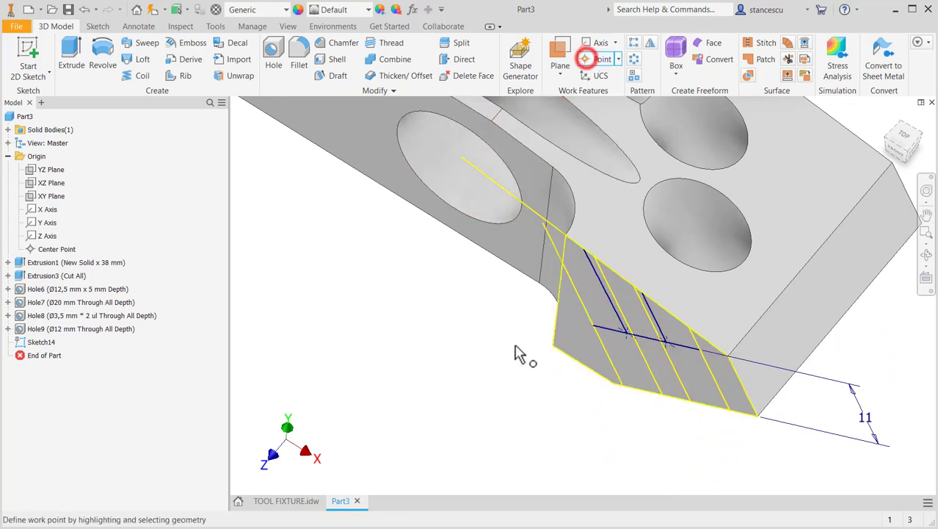
{"action": "left_click", "coordinate": [668, 345]}
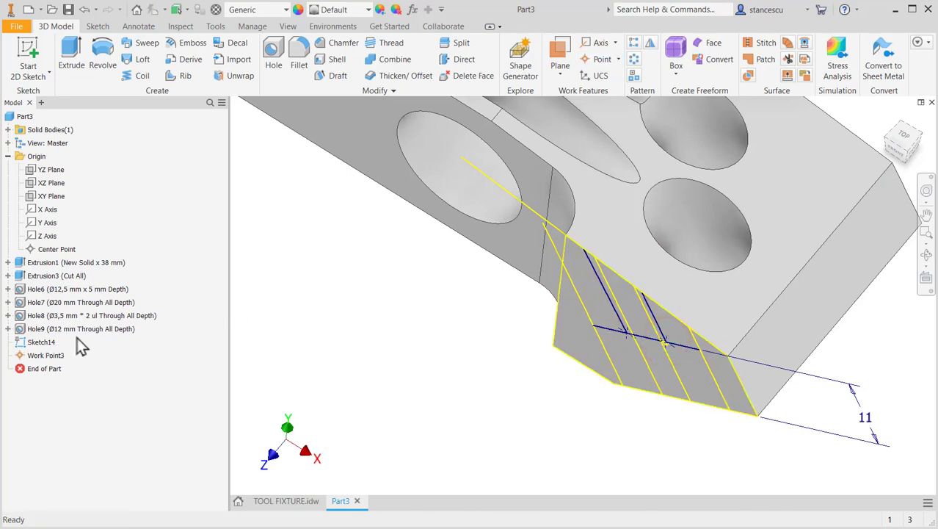
{"action": "right_click", "coordinate": [22, 342]}
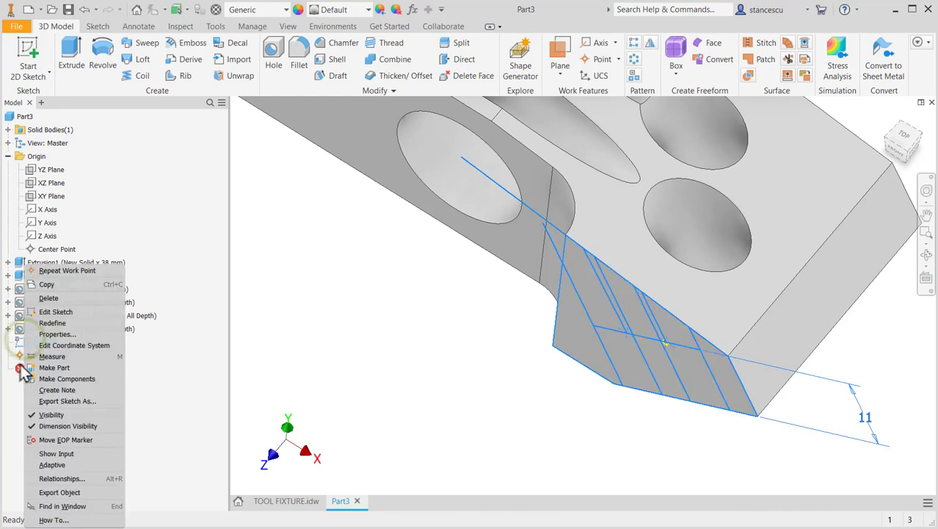
{"action": "left_click", "coordinate": [44, 416]}
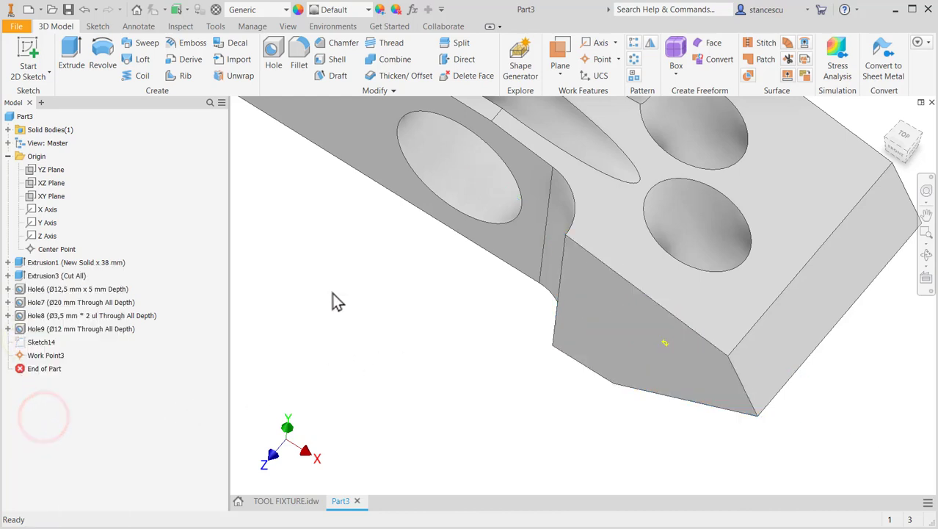
Step: Create a 10 mm simple hole at the work point, directed along the block's transverse edge and terminating at the nearer 12 mm hole's surface
{"action": "left_click", "coordinate": [269, 63]}
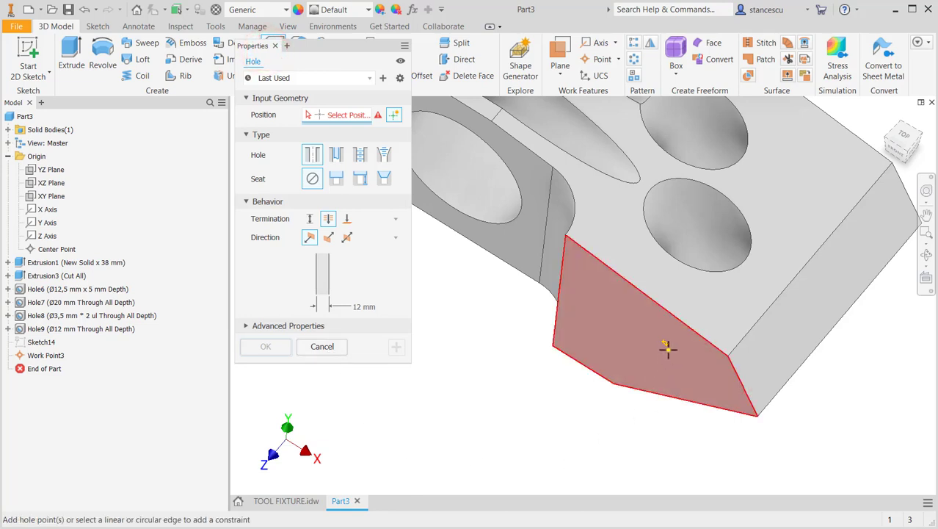
{"action": "left_click", "coordinate": [666, 345]}
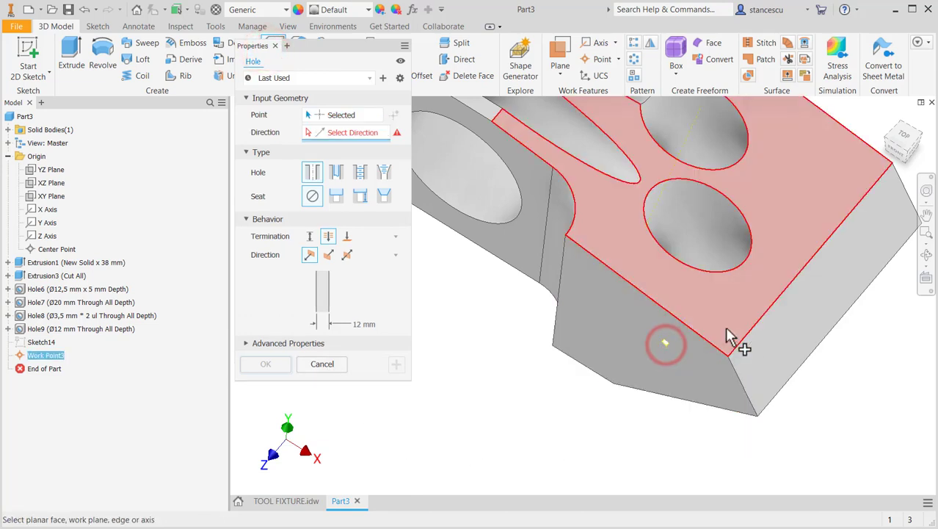
{"action": "left_click", "coordinate": [738, 341]}
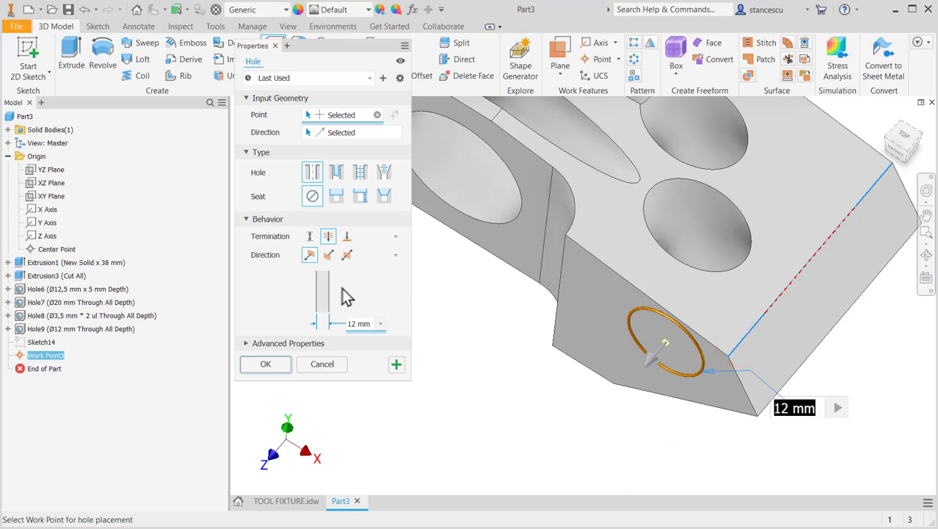
{"action": "left_click", "coordinate": [347, 235]}
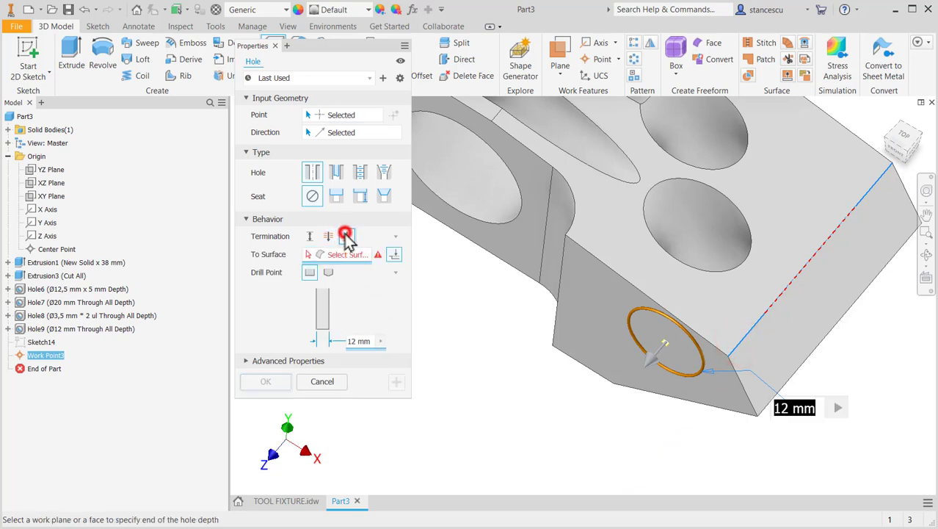
{"action": "left_click", "coordinate": [727, 253]}
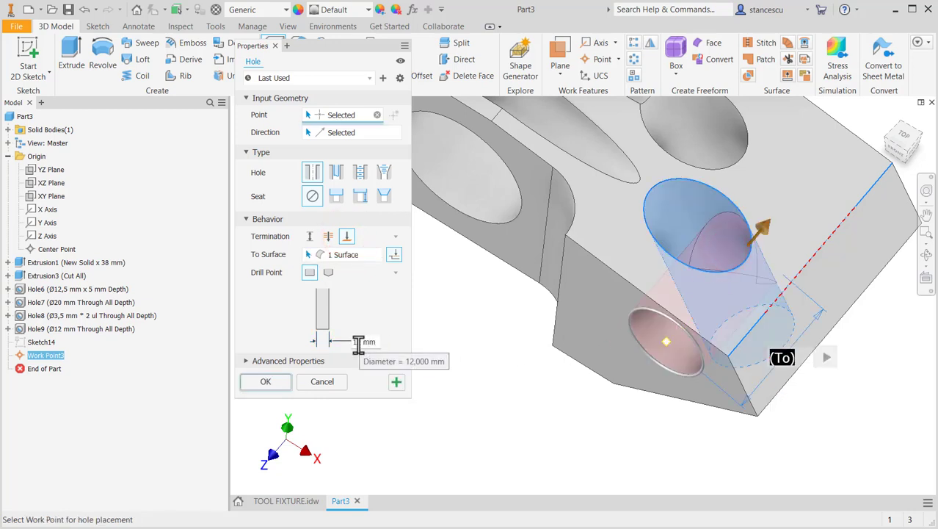
{"action": "left_click", "coordinate": [364, 342]}
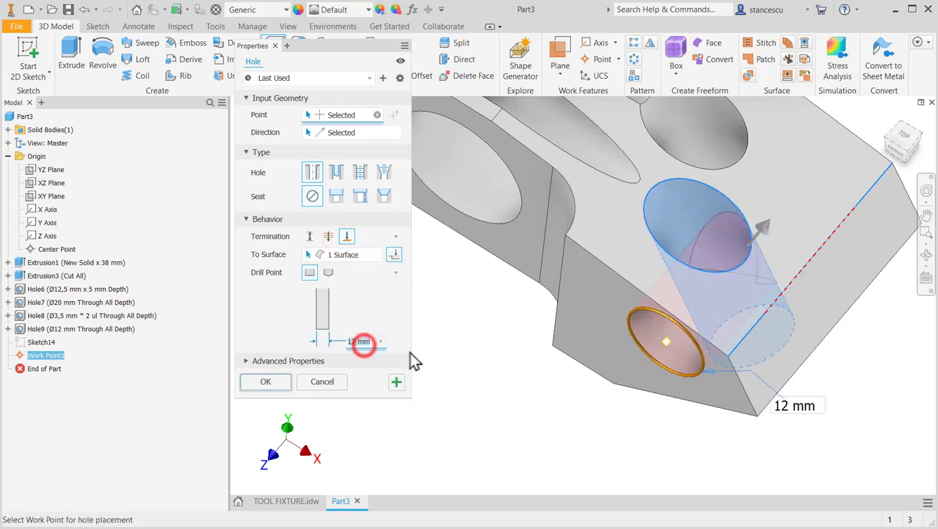
{"action": "type", "text": "10"}
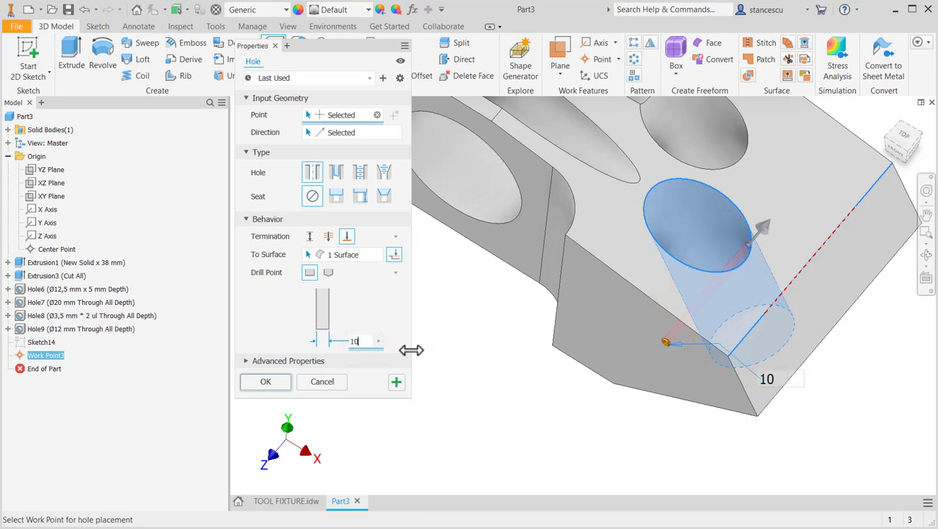
{"action": "left_click", "coordinate": [274, 381]}
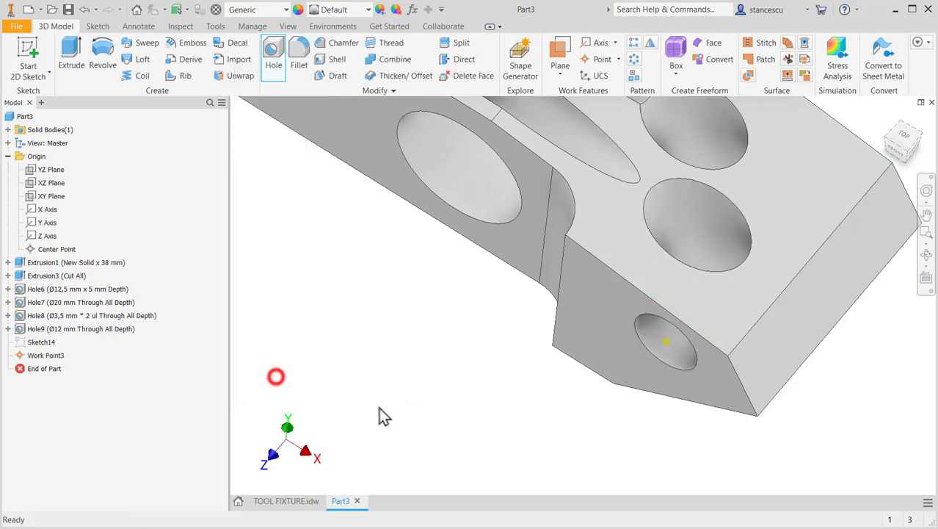
Step: Change the side hole to a tapped M10x1.5 hole with ISO Metric profile, size 10, and an angled drill point
{"action": "middle_click_drag", "start_coordinate": [510, 375], "coordinate": [511, 348], "text": "shift"}
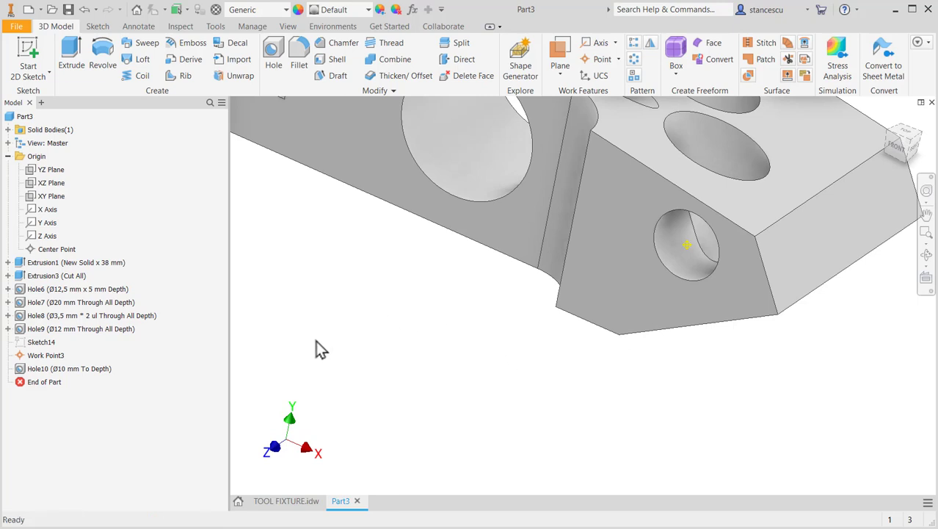
{"action": "double_click", "coordinate": [29, 368]}
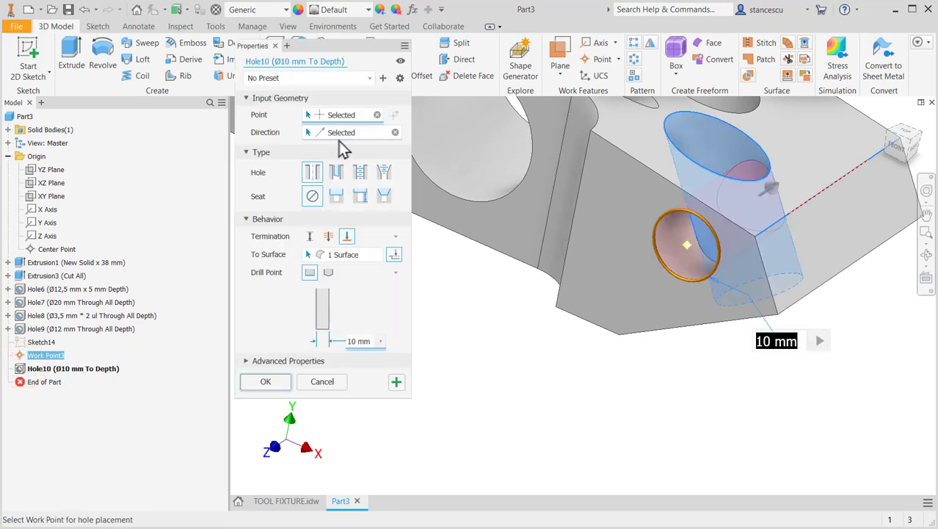
{"action": "left_click", "coordinate": [361, 172]}
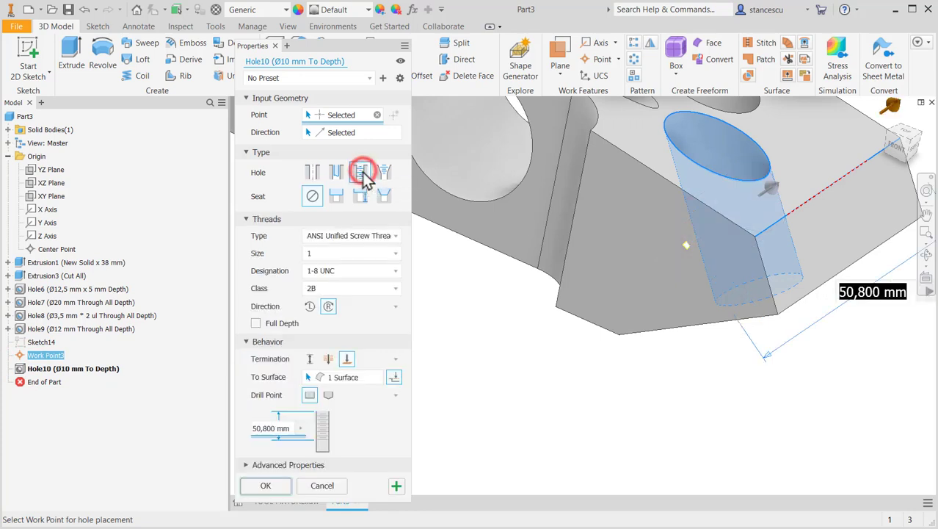
{"action": "left_click", "coordinate": [372, 239]}
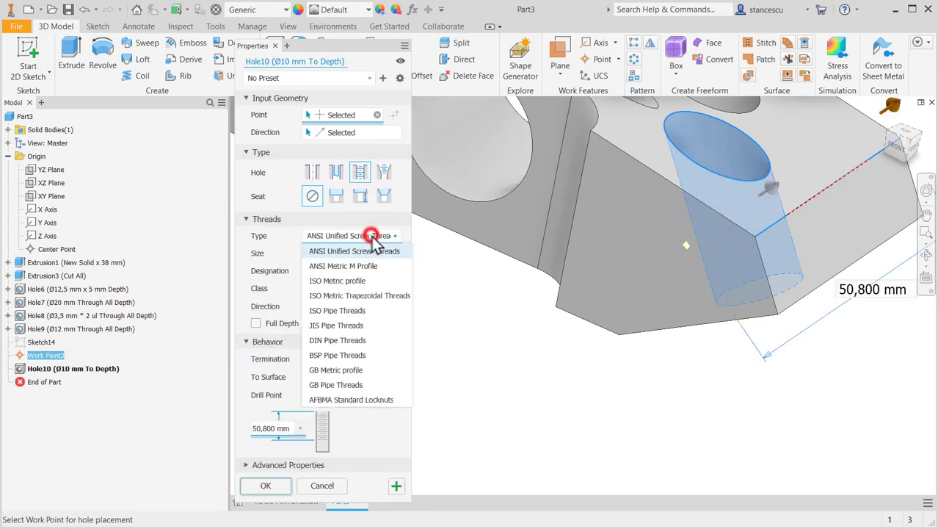
{"action": "left_click", "coordinate": [358, 281]}
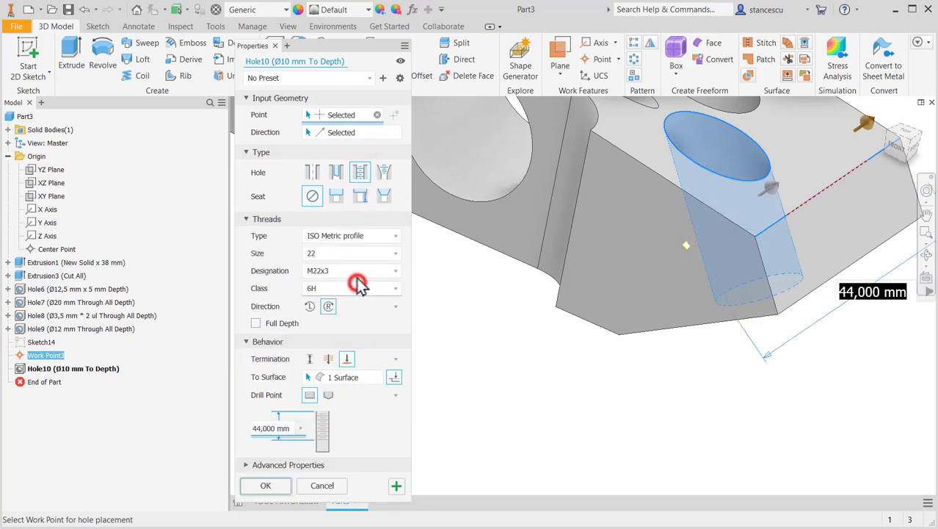
{"action": "left_click", "coordinate": [362, 254]}
{"action": "scroll", "coordinate": [350, 277], "scroll_direction": "up", "scroll_amount": 4}
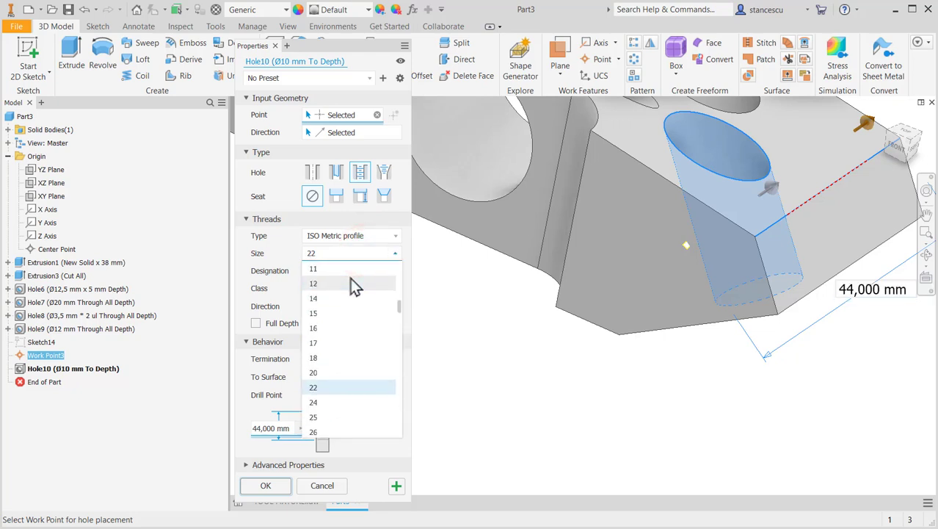
{"action": "scroll", "coordinate": [350, 278], "scroll_direction": "down", "scroll_amount": 1}
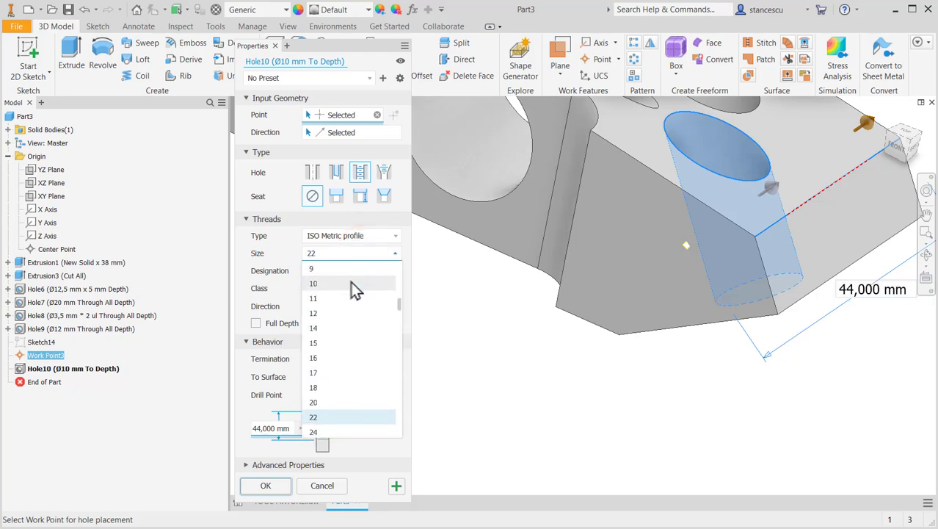
{"action": "left_click", "coordinate": [350, 279]}
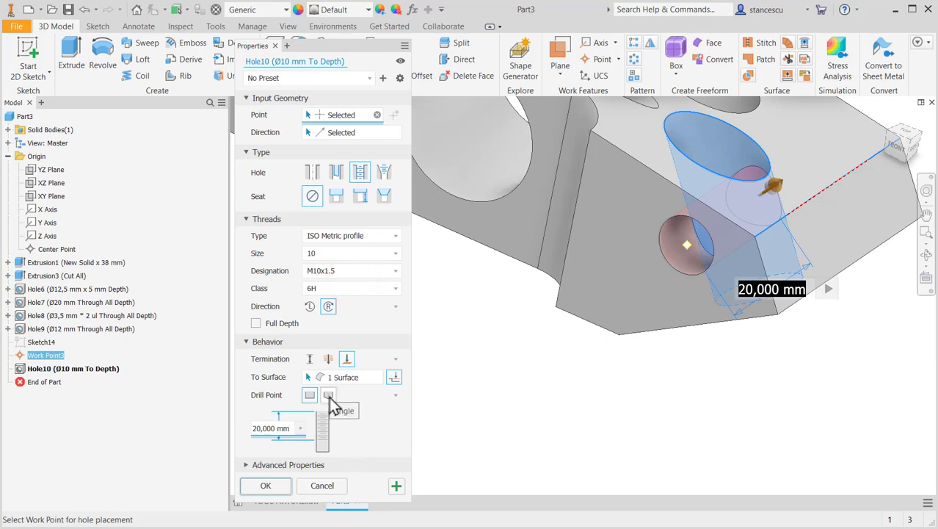
{"action": "left_click", "coordinate": [329, 397]}
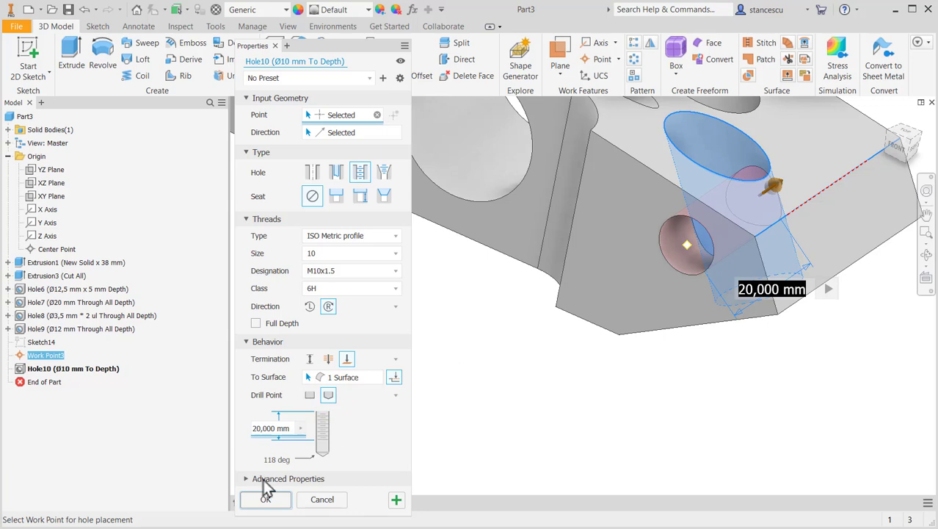
{"action": "left_click", "coordinate": [259, 500]}
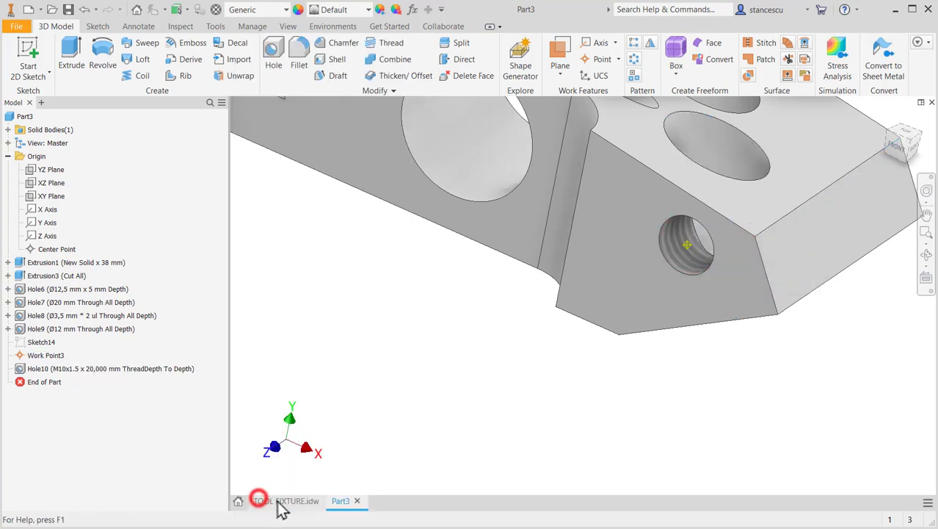
Step: Hide the work point at the centre of the threaded side hole
{"action": "right_click", "coordinate": [688, 249]}
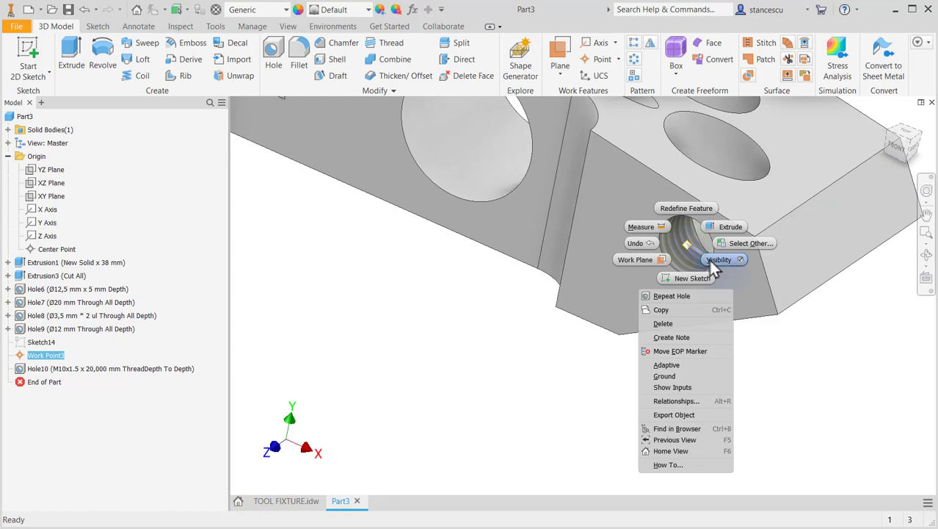
{"action": "left_click", "coordinate": [709, 257]}
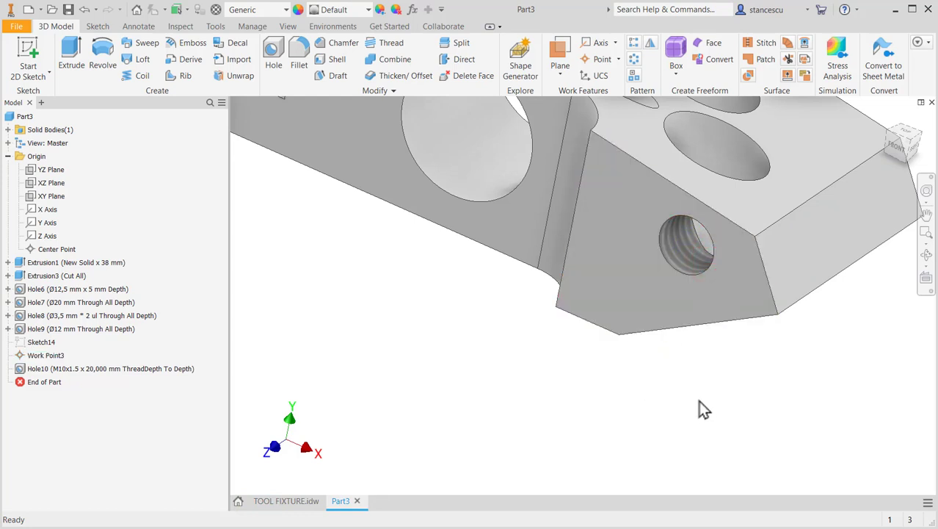
Step: Show the side-face sketch holding the hole points and start a new sketch on the block's opposite side face
{"action": "middle_click_drag", "start_coordinate": [735, 392], "coordinate": [703, 167], "text": "shift"}
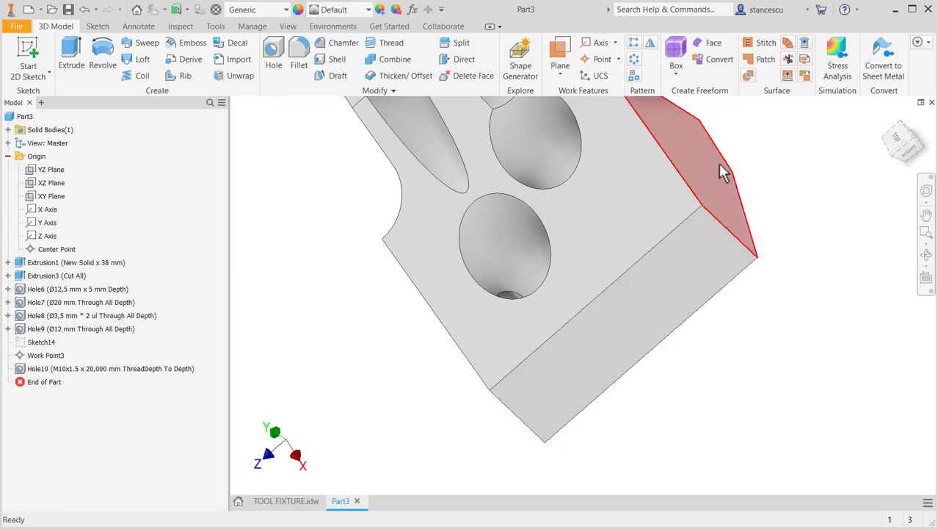
{"action": "middle_click_drag", "start_coordinate": [761, 347], "coordinate": [778, 321], "text": "shift"}
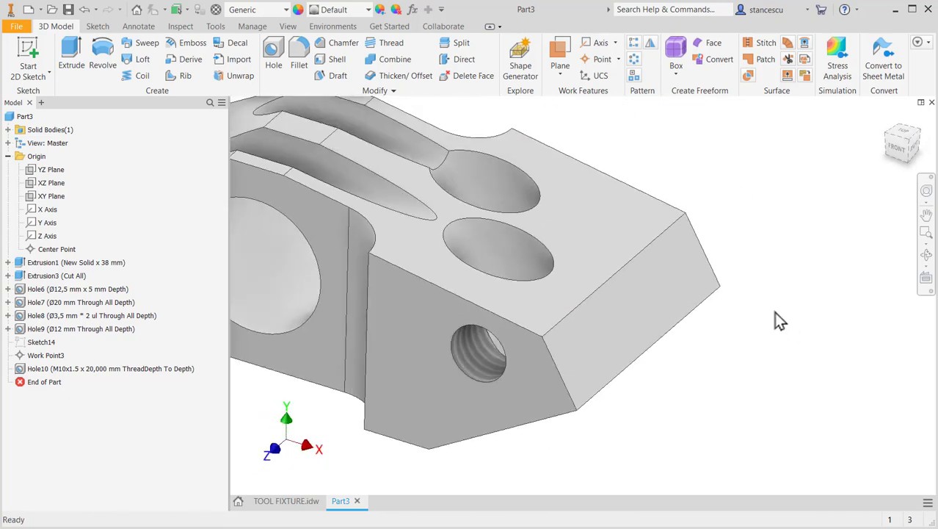
{"action": "right_click", "coordinate": [25, 342]}
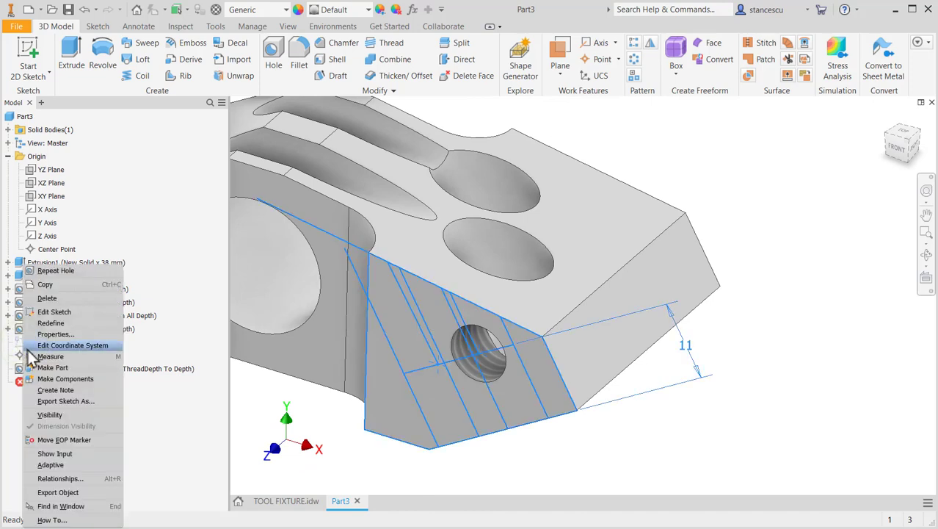
{"action": "left_click", "coordinate": [47, 414]}
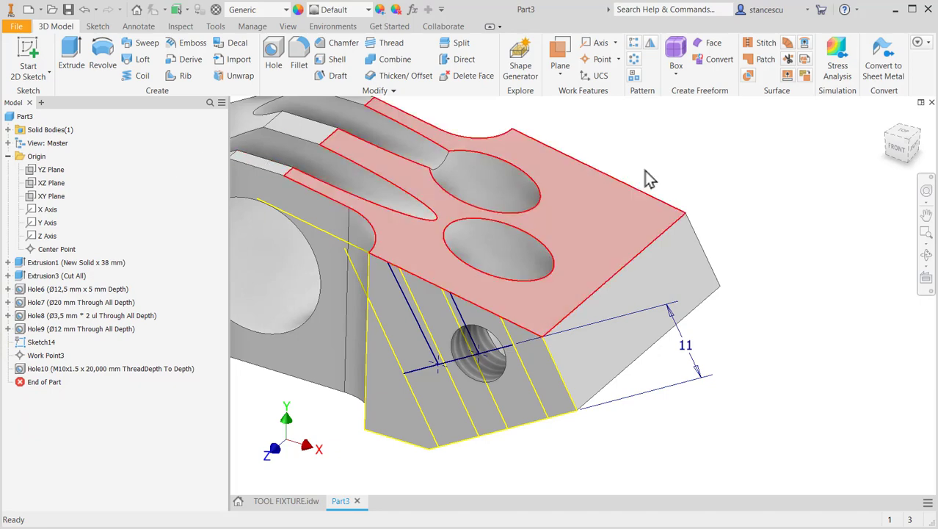
{"action": "middle_click_drag", "start_coordinate": [758, 235], "coordinate": [687, 288], "text": "shift"}
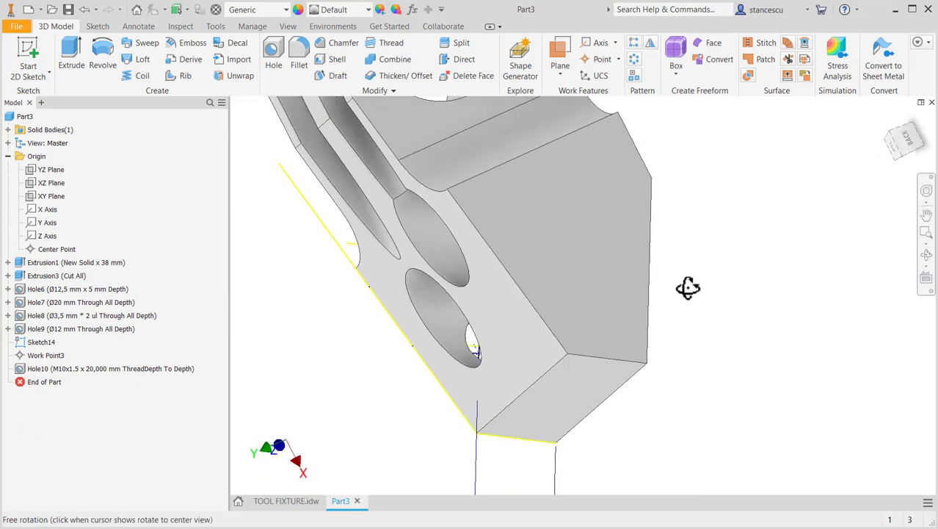
{"action": "left_click", "coordinate": [604, 247]}
{"action": "left_click", "coordinate": [685, 241]}
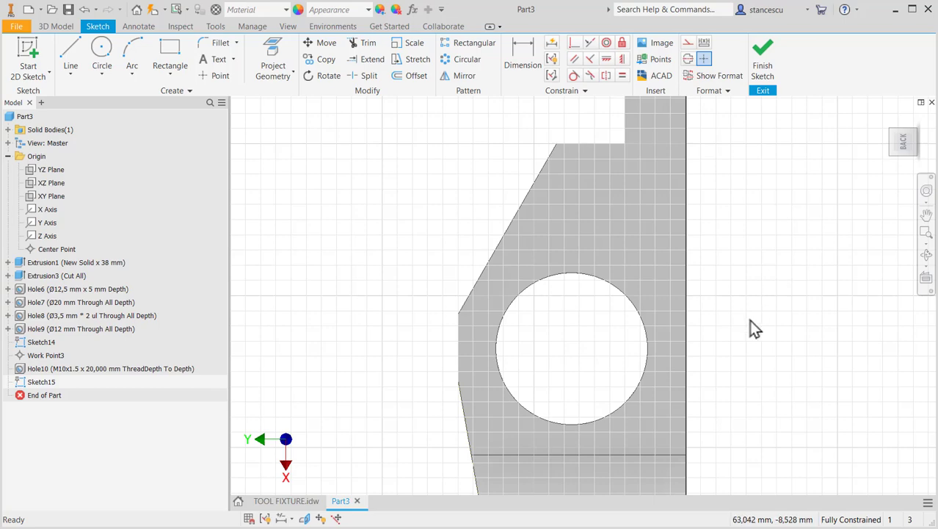
Step: Project the unused hole point from the first side sketch into the new sketch and finish the sketch
{"action": "mouse_move", "coordinate": [749, 327]}
{"action": "middle_mouse_down", "text": "shift"}
{"action": "mouse_move", "coordinate": [817, 277]}
{"action": "mouse_move", "coordinate": [761, 344]}
{"action": "mouse_move", "coordinate": [775, 209]}
{"action": "mouse_move", "coordinate": [782, 292]}
{"action": "mouse_move", "coordinate": [791, 282]}
{"action": "middle_mouse_up", "text": "shift"}
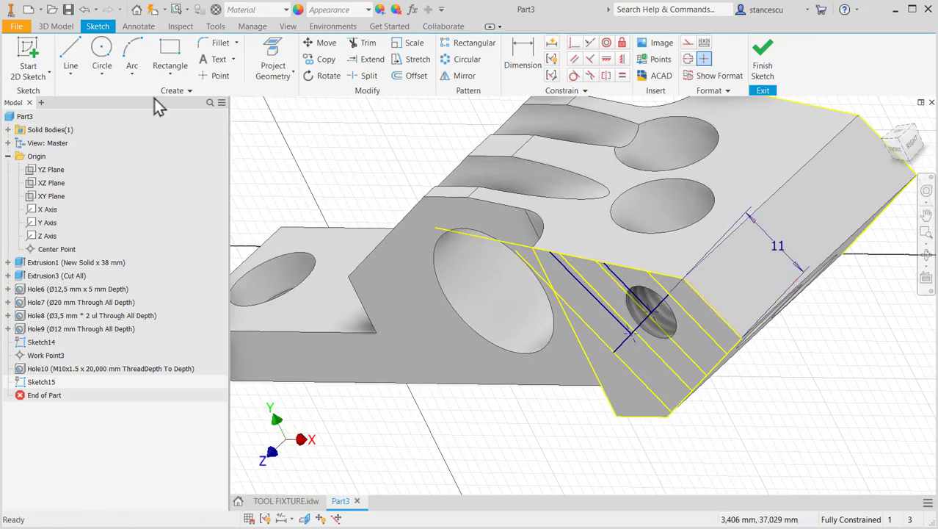
{"action": "left_click", "coordinate": [273, 65]}
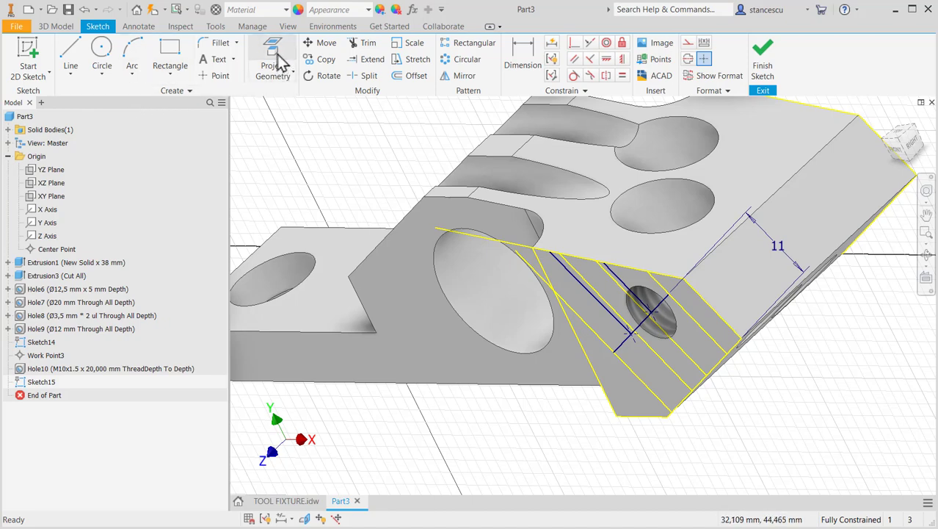
{"action": "left_click", "coordinate": [630, 333]}
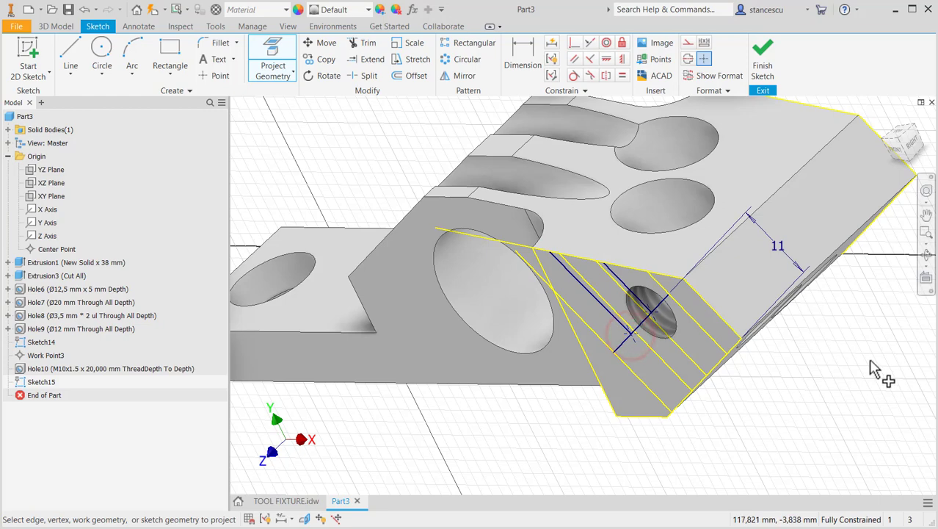
{"action": "mouse_move", "coordinate": [820, 368]}
{"action": "middle_mouse_down", "text": "shift"}
{"action": "mouse_move", "coordinate": [830, 401]}
{"action": "mouse_move", "coordinate": [670, 433]}
{"action": "middle_mouse_up", "text": "shift"}
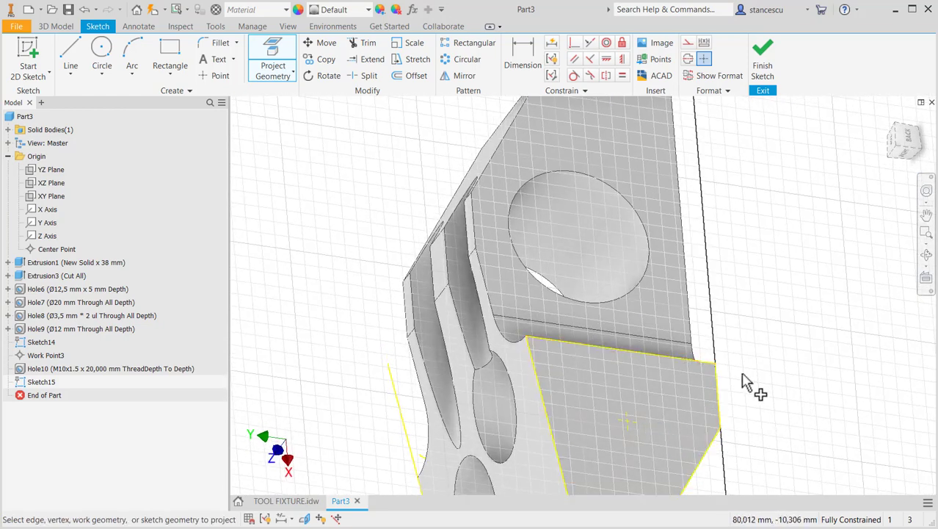
{"action": "middle_click_drag", "start_coordinate": [772, 341], "coordinate": [764, 287]}
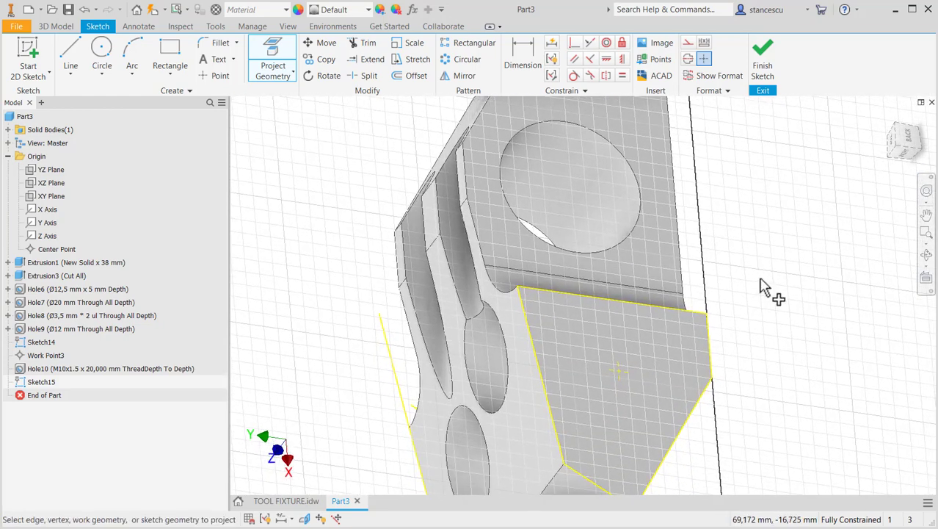
{"action": "left_click", "coordinate": [764, 68]}
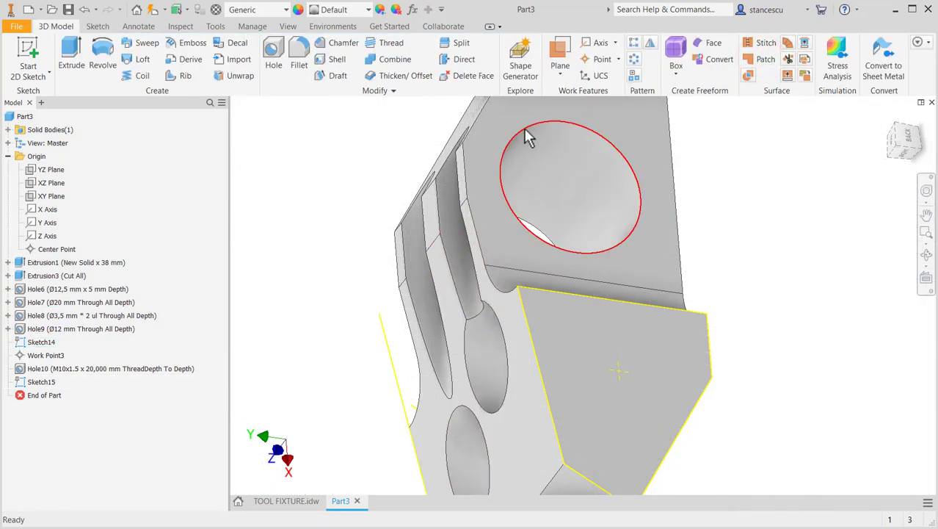
Step: Create a work point on the projected point of the opposite side face and hide both side-face sketches
{"action": "left_click", "coordinate": [596, 61]}
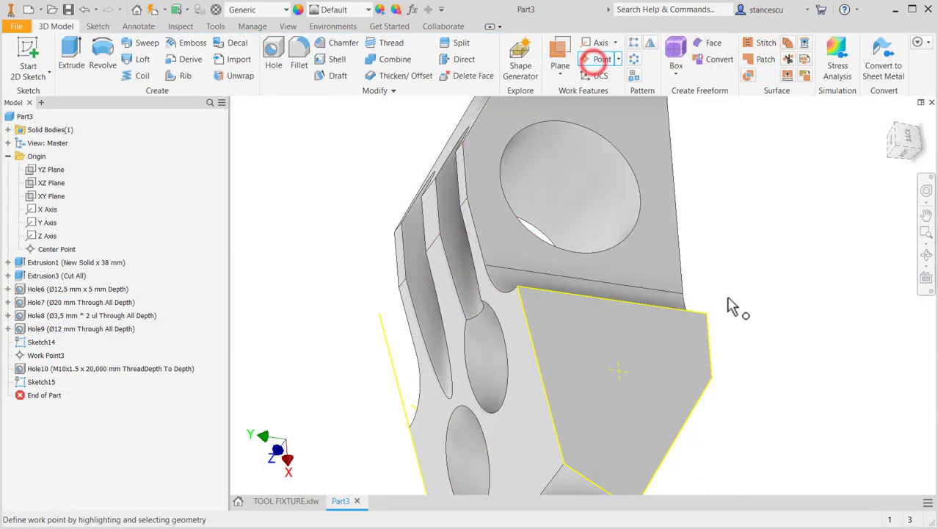
{"action": "left_click", "coordinate": [620, 375]}
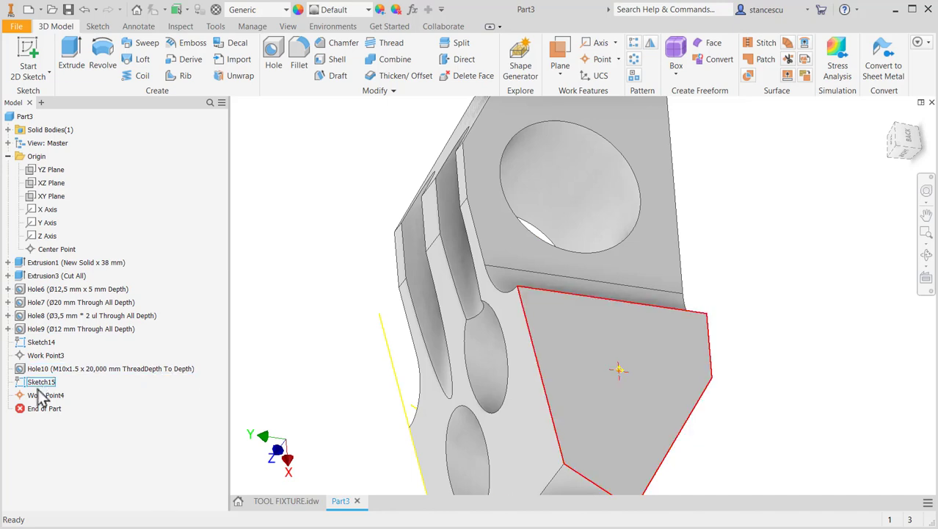
{"action": "right_click", "coordinate": [35, 341]}
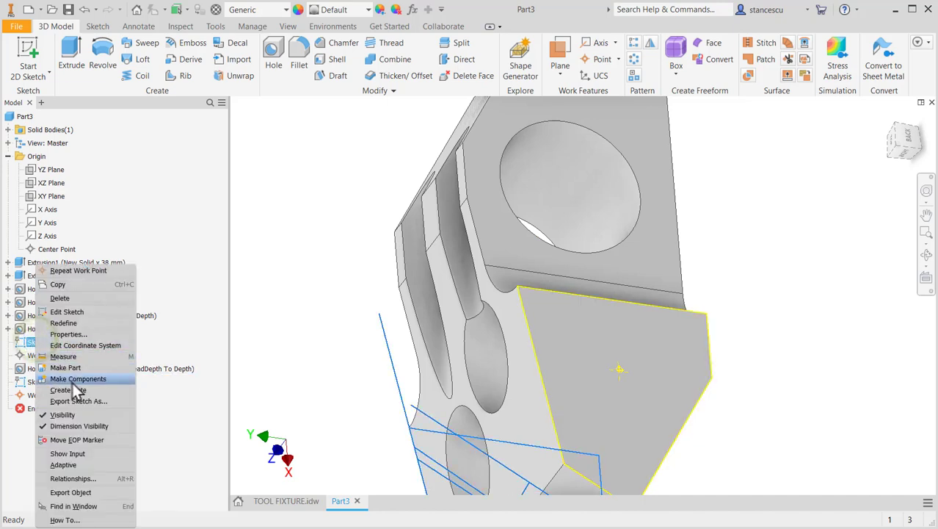
{"action": "left_click", "coordinate": [62, 414]}
{"action": "double_click", "coordinate": [41, 395]}
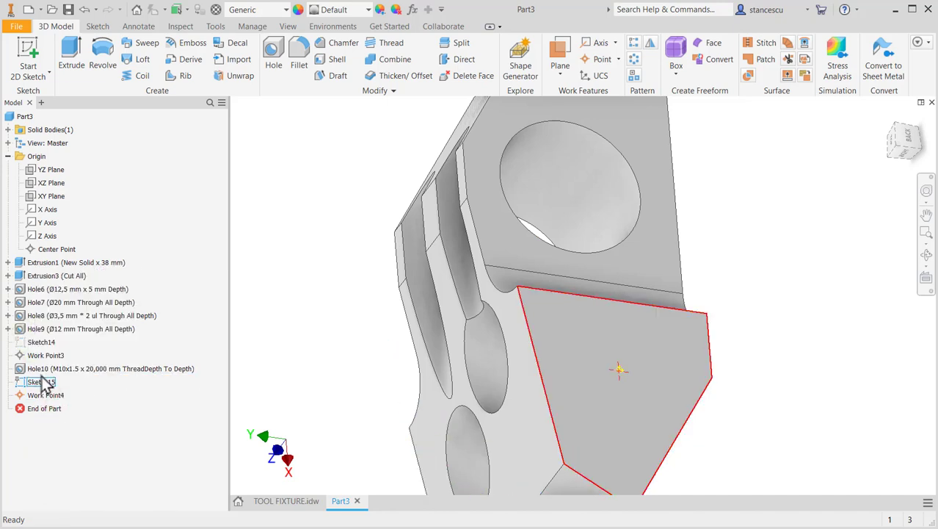
{"action": "right_click", "coordinate": [42, 382]}
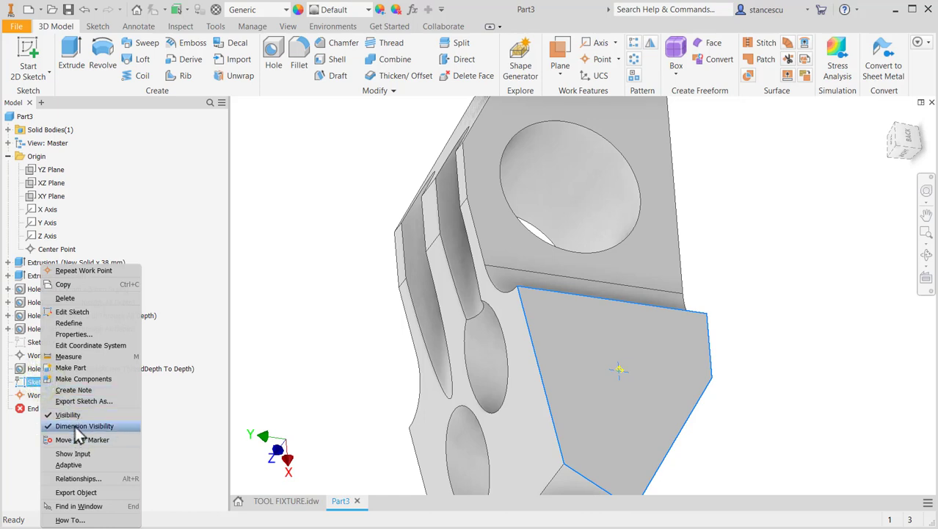
{"action": "left_click", "coordinate": [73, 414]}
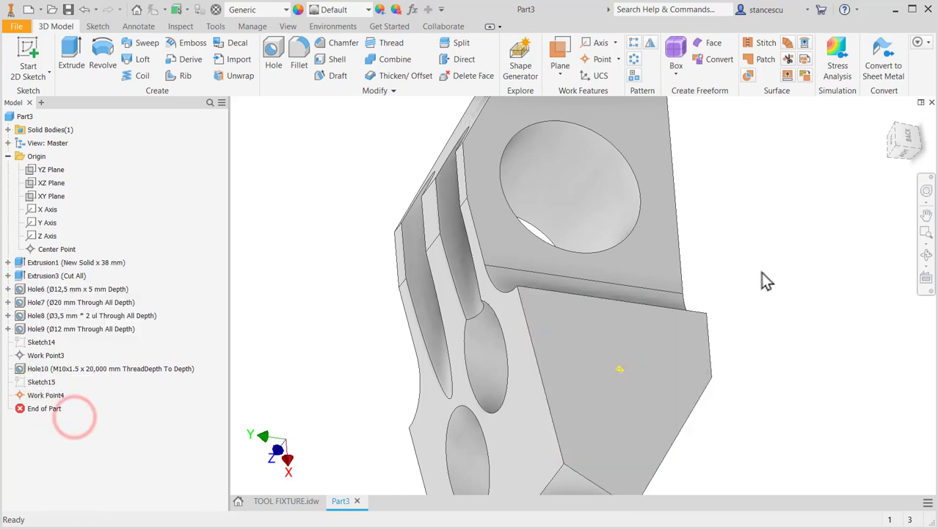
Step: Create a tapped M10x1.5 hole at the new work point, directed along the block's transverse edge and terminating at the nearer 12 mm hole's surface
{"action": "left_click", "coordinate": [272, 78]}
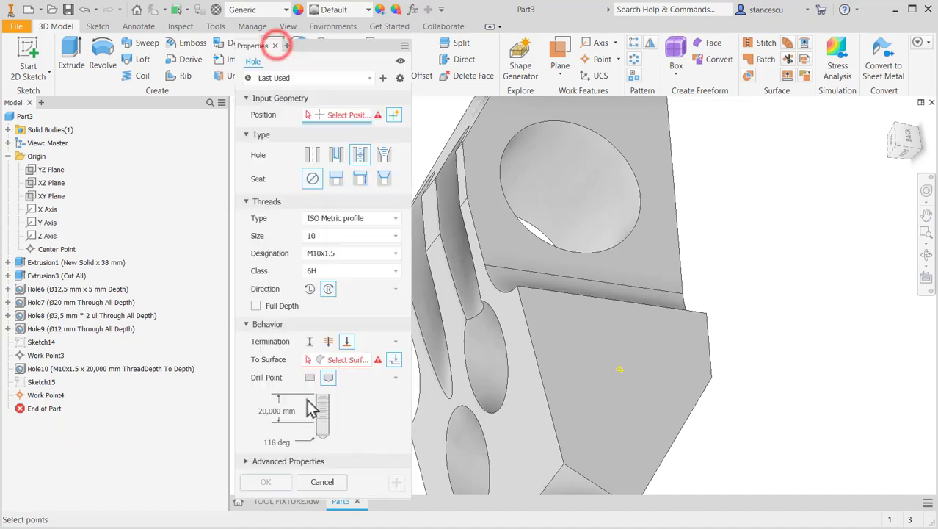
{"action": "left_click", "coordinate": [619, 373]}
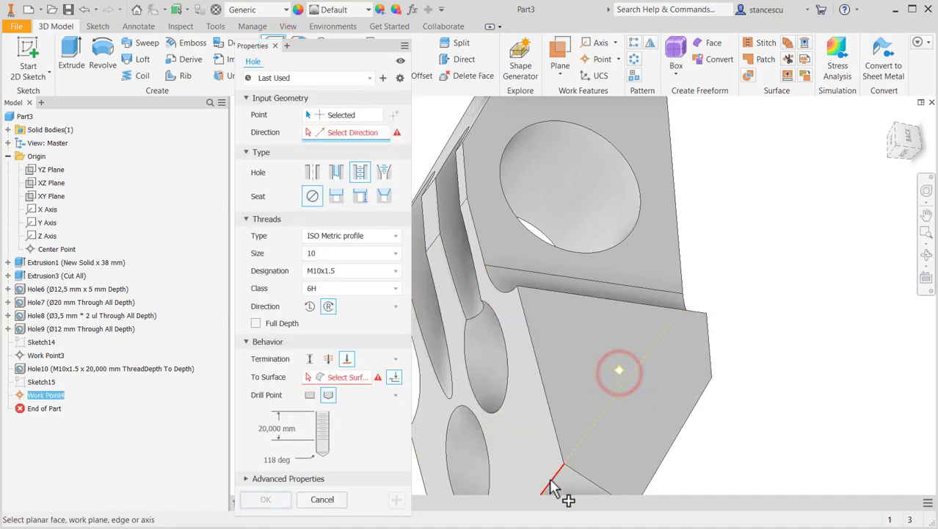
{"action": "left_click", "coordinate": [552, 484]}
{"action": "middle_click_drag", "start_coordinate": [784, 396], "coordinate": [790, 330]}
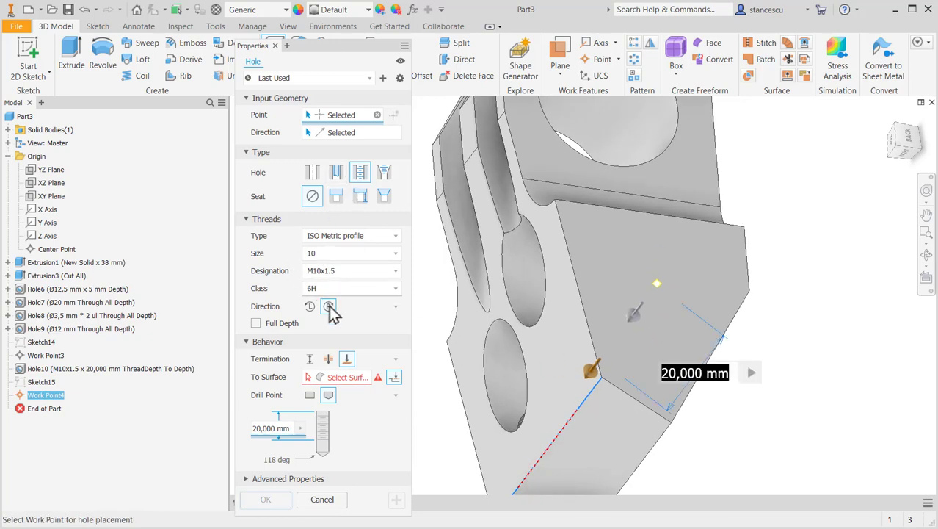
{"action": "left_click", "coordinate": [347, 359]}
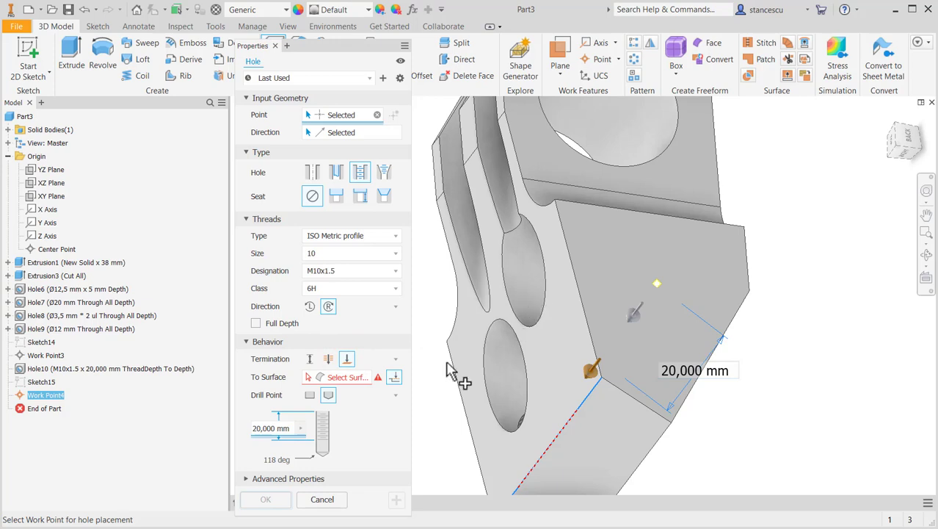
{"action": "left_click", "coordinate": [358, 377]}
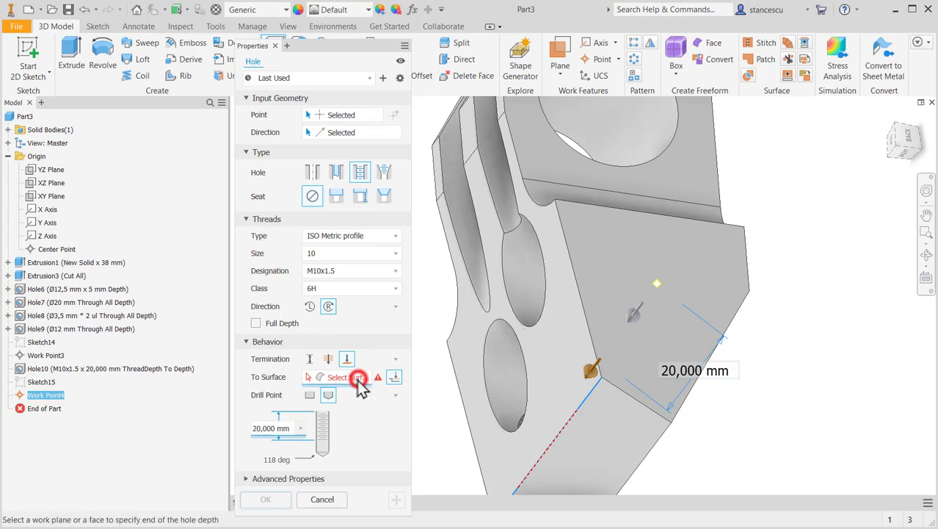
{"action": "left_click", "coordinate": [508, 276]}
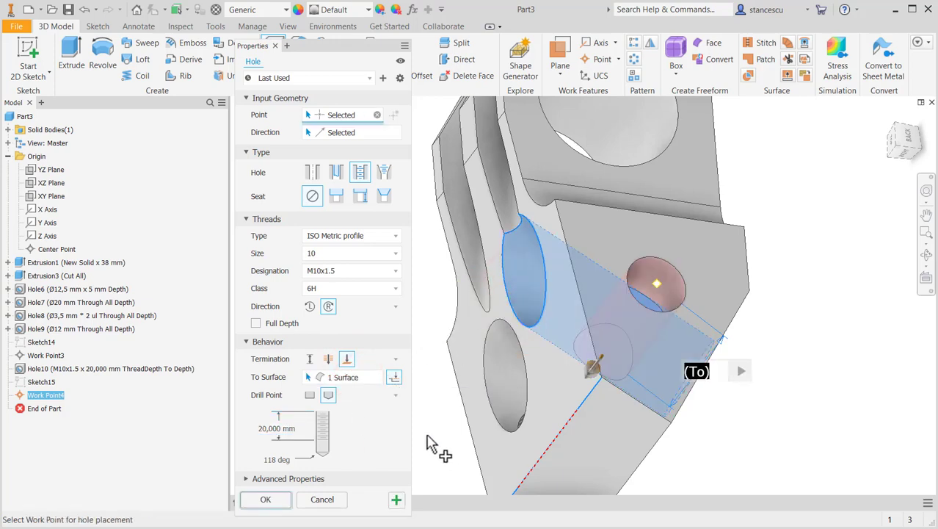
{"action": "middle_click_drag", "start_coordinate": [435, 444], "coordinate": [474, 449], "text": "shift"}
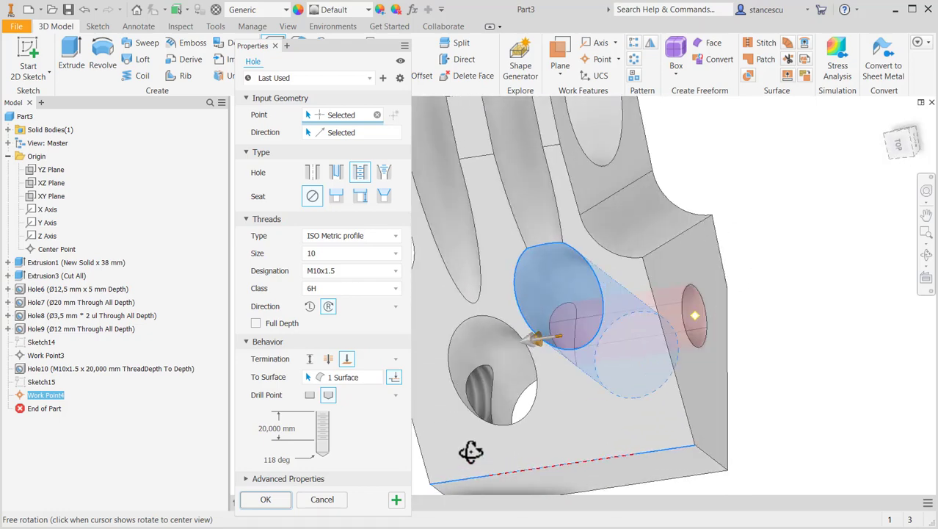
{"action": "left_click", "coordinate": [266, 499]}
Step: Hide the work point at the centre of the second threaded side hole
{"action": "mouse_move", "coordinate": [770, 373]}
{"action": "middle_mouse_down", "text": "shift"}
{"action": "mouse_move", "coordinate": [806, 372]}
{"action": "mouse_move", "coordinate": [777, 379]}
{"action": "middle_mouse_up", "text": "shift"}
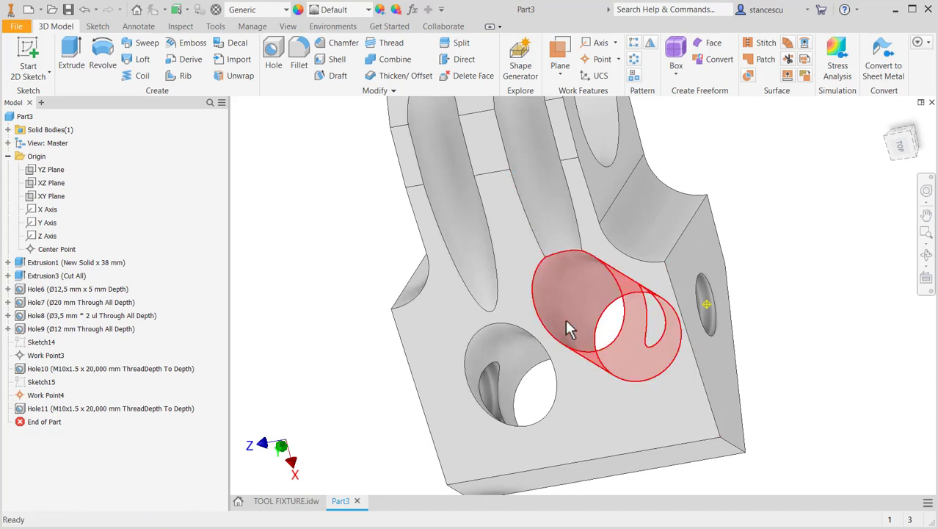
{"action": "left_click", "coordinate": [708, 305]}
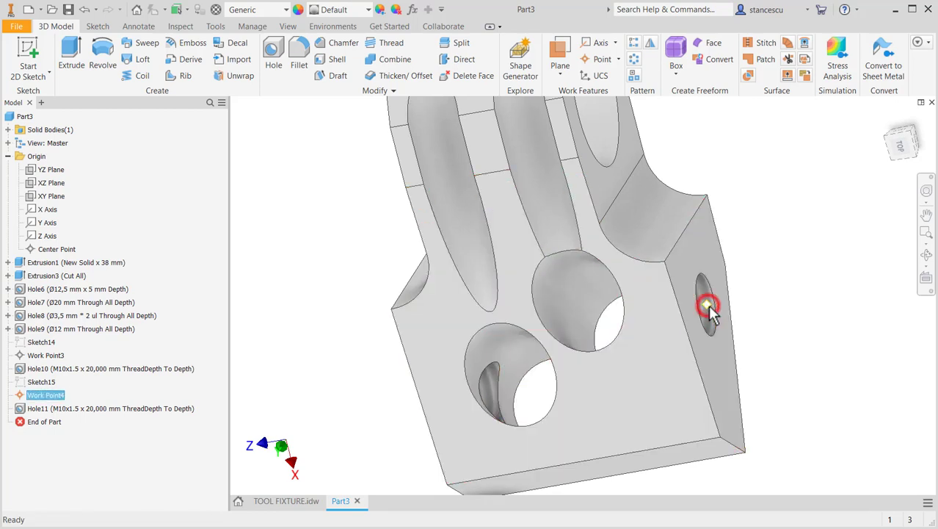
{"action": "mouse_move", "coordinate": [707, 304]}
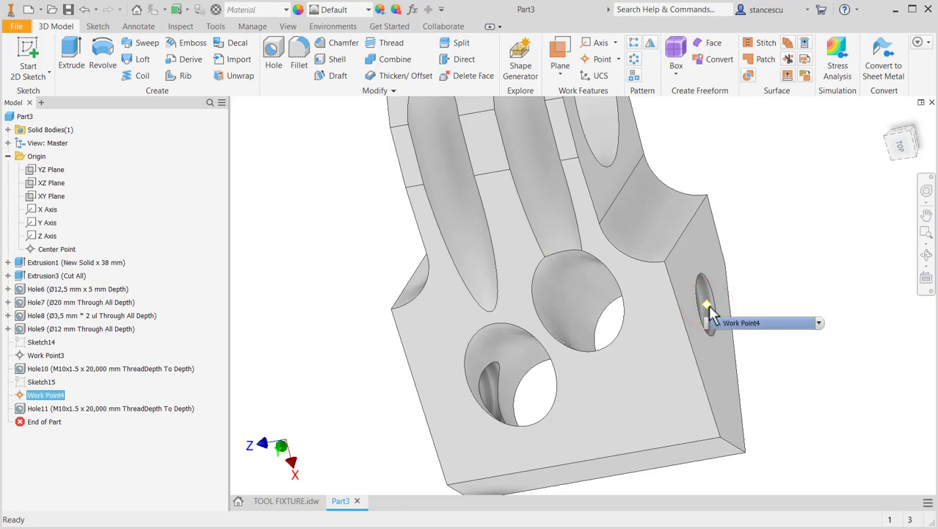
{"action": "right_click", "coordinate": [708, 308]}
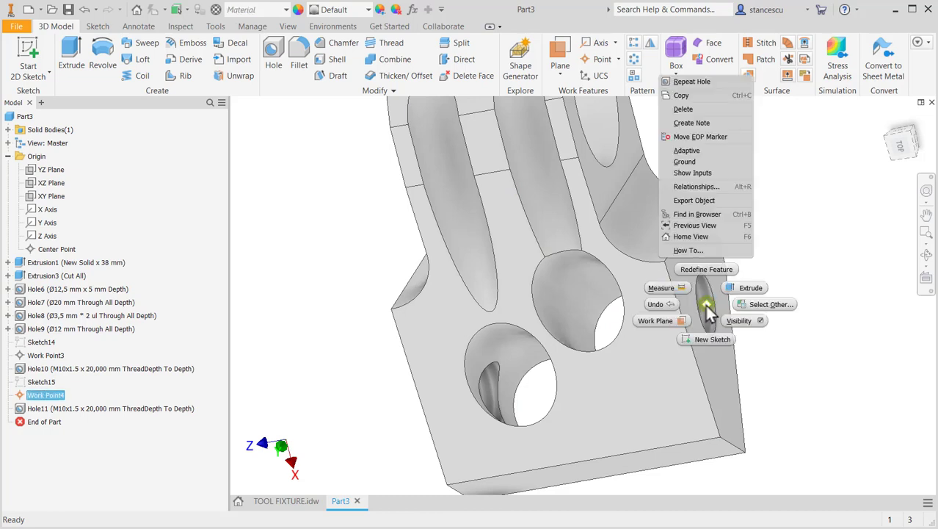
{"action": "left_click", "coordinate": [732, 320]}
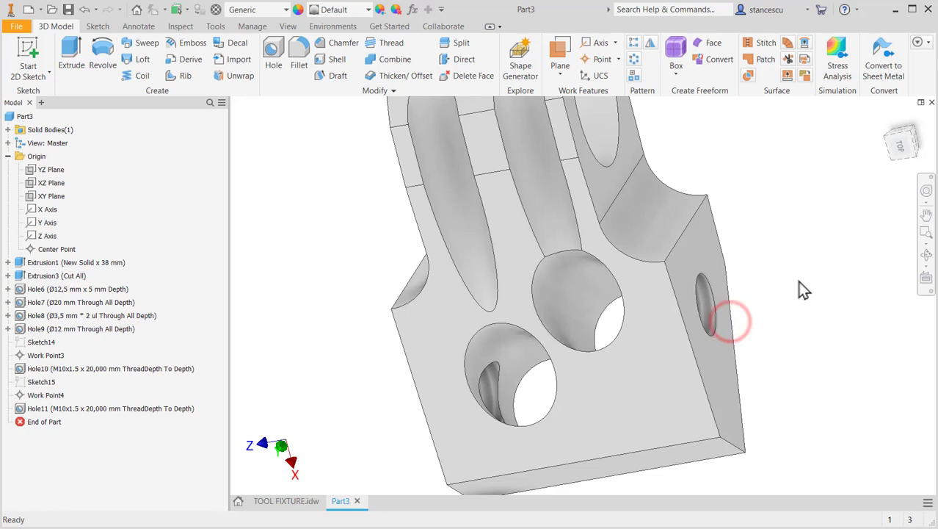
Step: Return the part to its home view and assign the material Steel, Alloy
{"action": "key", "text": "F6"}
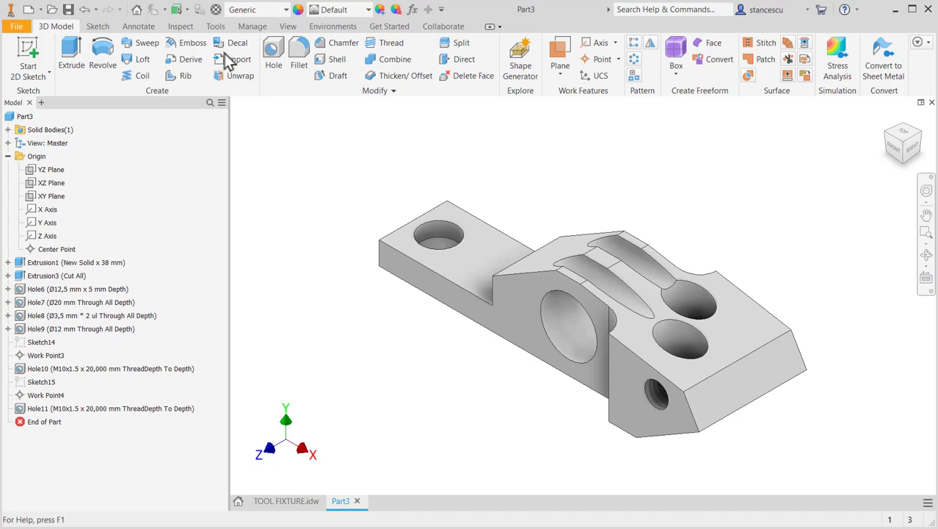
{"action": "left_click", "coordinate": [251, 10]}
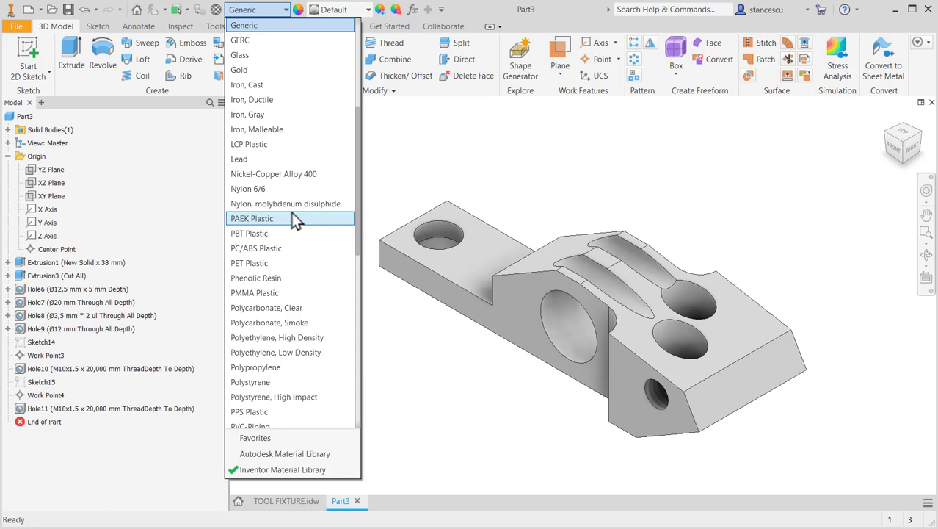
{"action": "scroll", "coordinate": [293, 218], "scroll_direction": "down", "scroll_amount": 7}
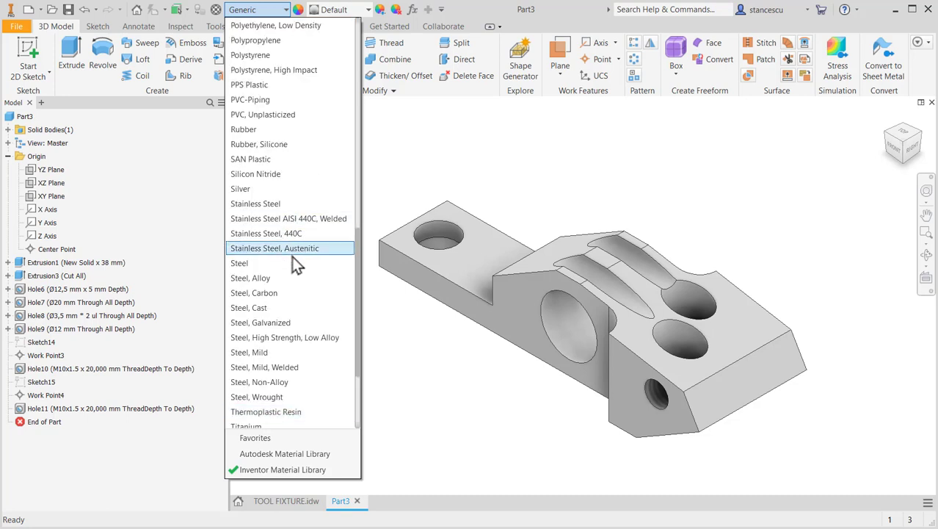
{"action": "left_click", "coordinate": [268, 284]}
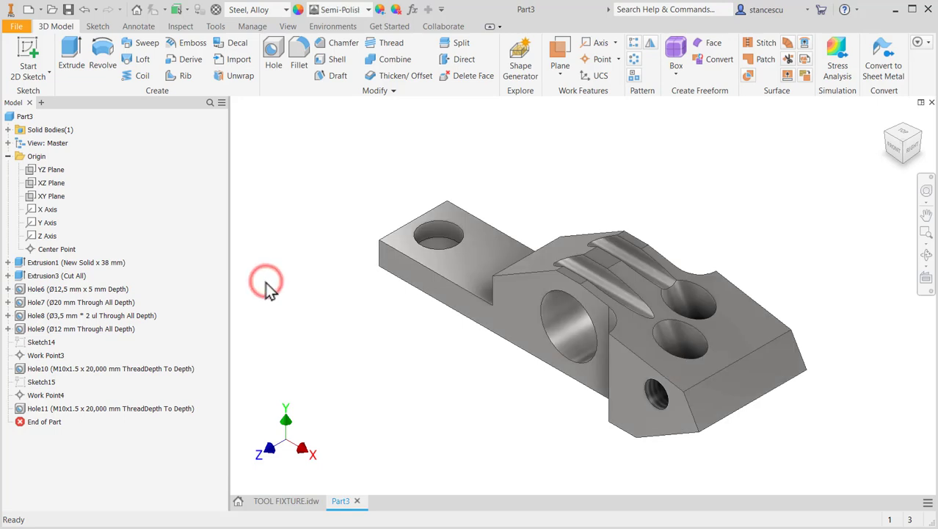
Step: Change the part's appearance to Steel - Polished from the Inventor Material Library
{"action": "left_click", "coordinate": [345, 11]}
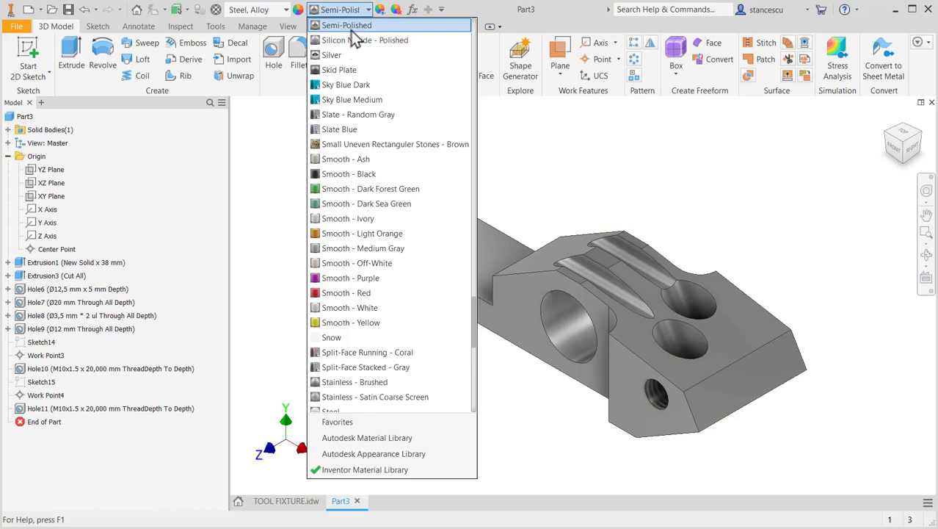
{"action": "scroll", "coordinate": [356, 147], "scroll_direction": "down", "scroll_amount": 1}
{"action": "scroll", "coordinate": [357, 184], "scroll_direction": "down", "scroll_amount": 2}
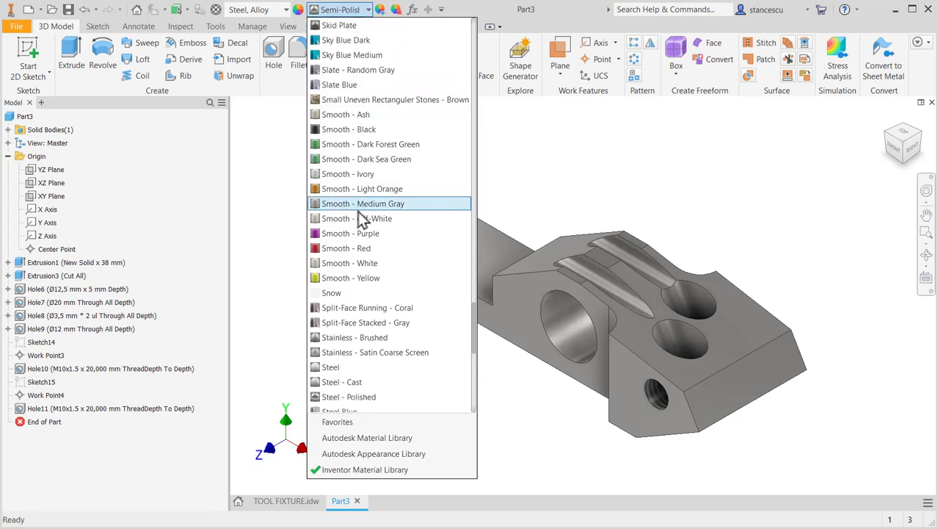
{"action": "scroll", "coordinate": [359, 330], "scroll_direction": "down", "scroll_amount": 4}
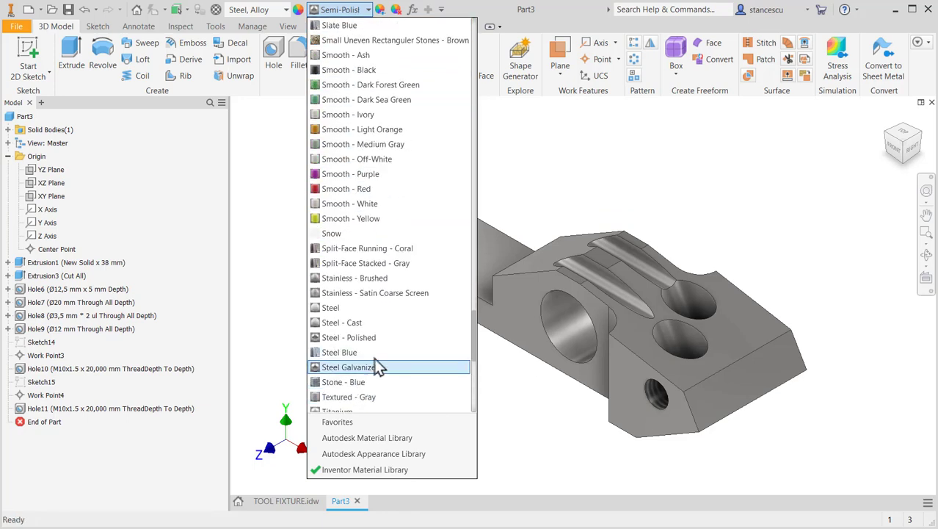
{"action": "left_click", "coordinate": [367, 338]}
{"action": "left_click", "coordinate": [720, 188]}
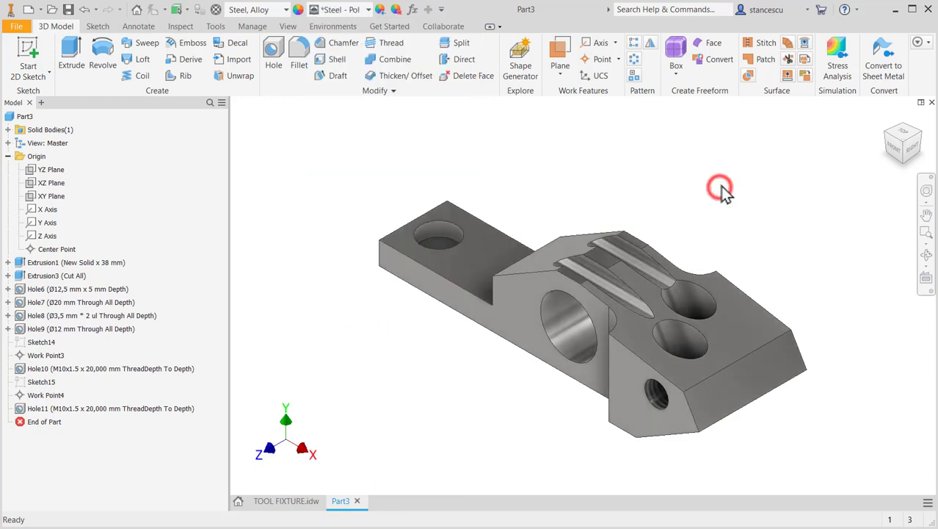
Step: Update the physical properties in the part's iProperties to check its mass, area, volume and centre of gravity
{"action": "right_click", "coordinate": [21, 116]}
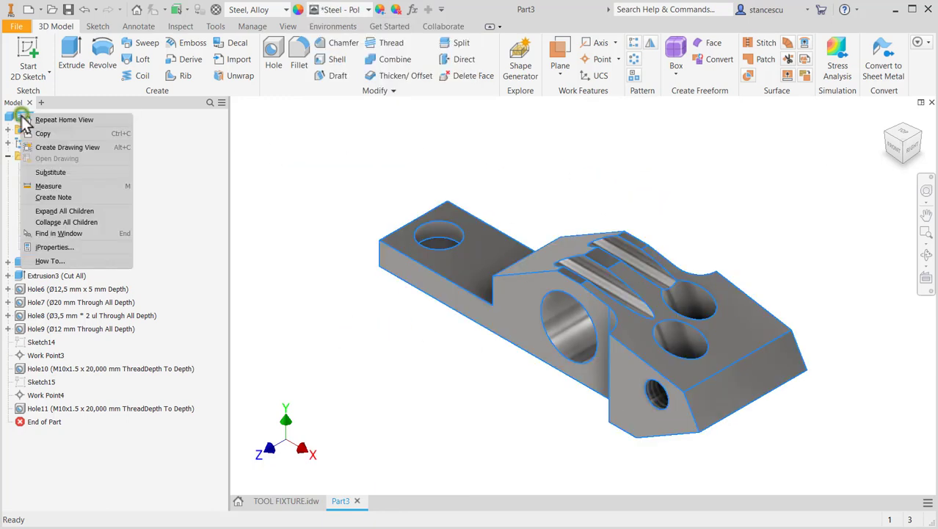
{"action": "left_click", "coordinate": [64, 248]}
{"action": "left_click", "coordinate": [503, 85]}
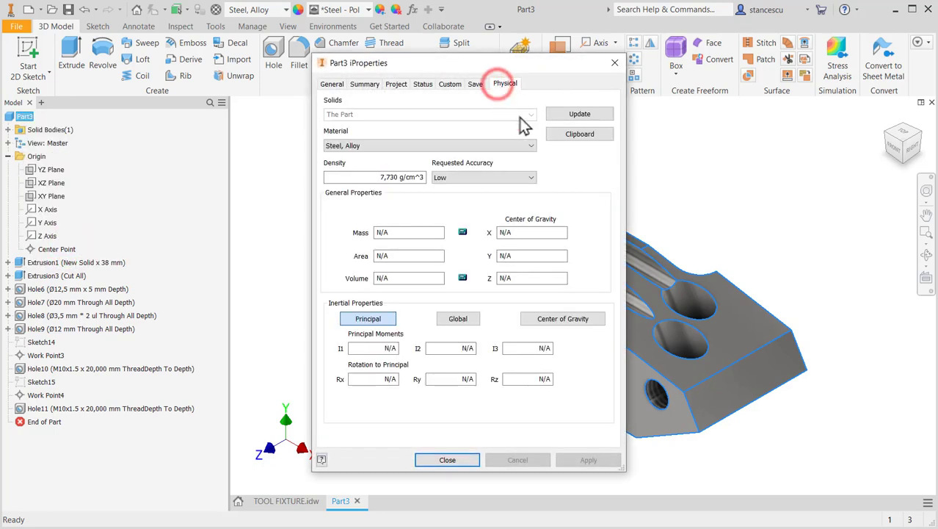
{"action": "left_click", "coordinate": [559, 116]}
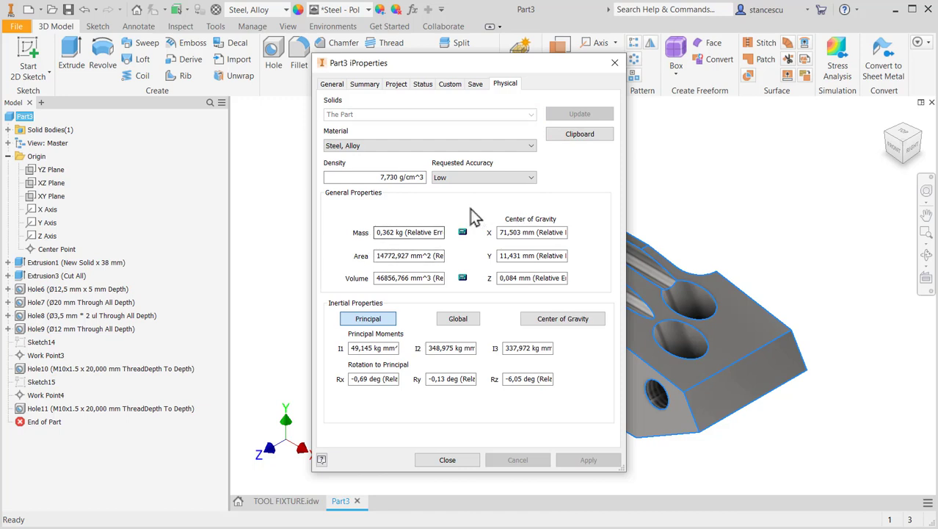
{"action": "left_click", "coordinate": [447, 460]}
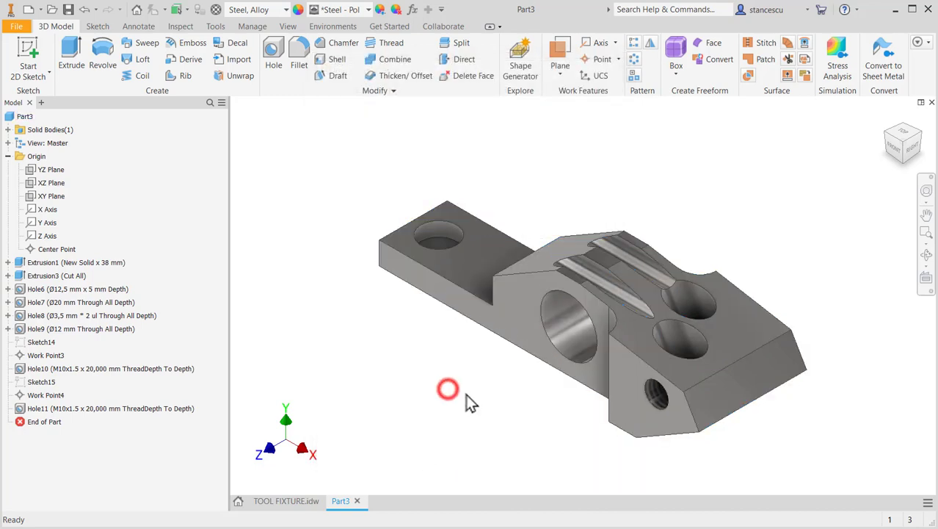